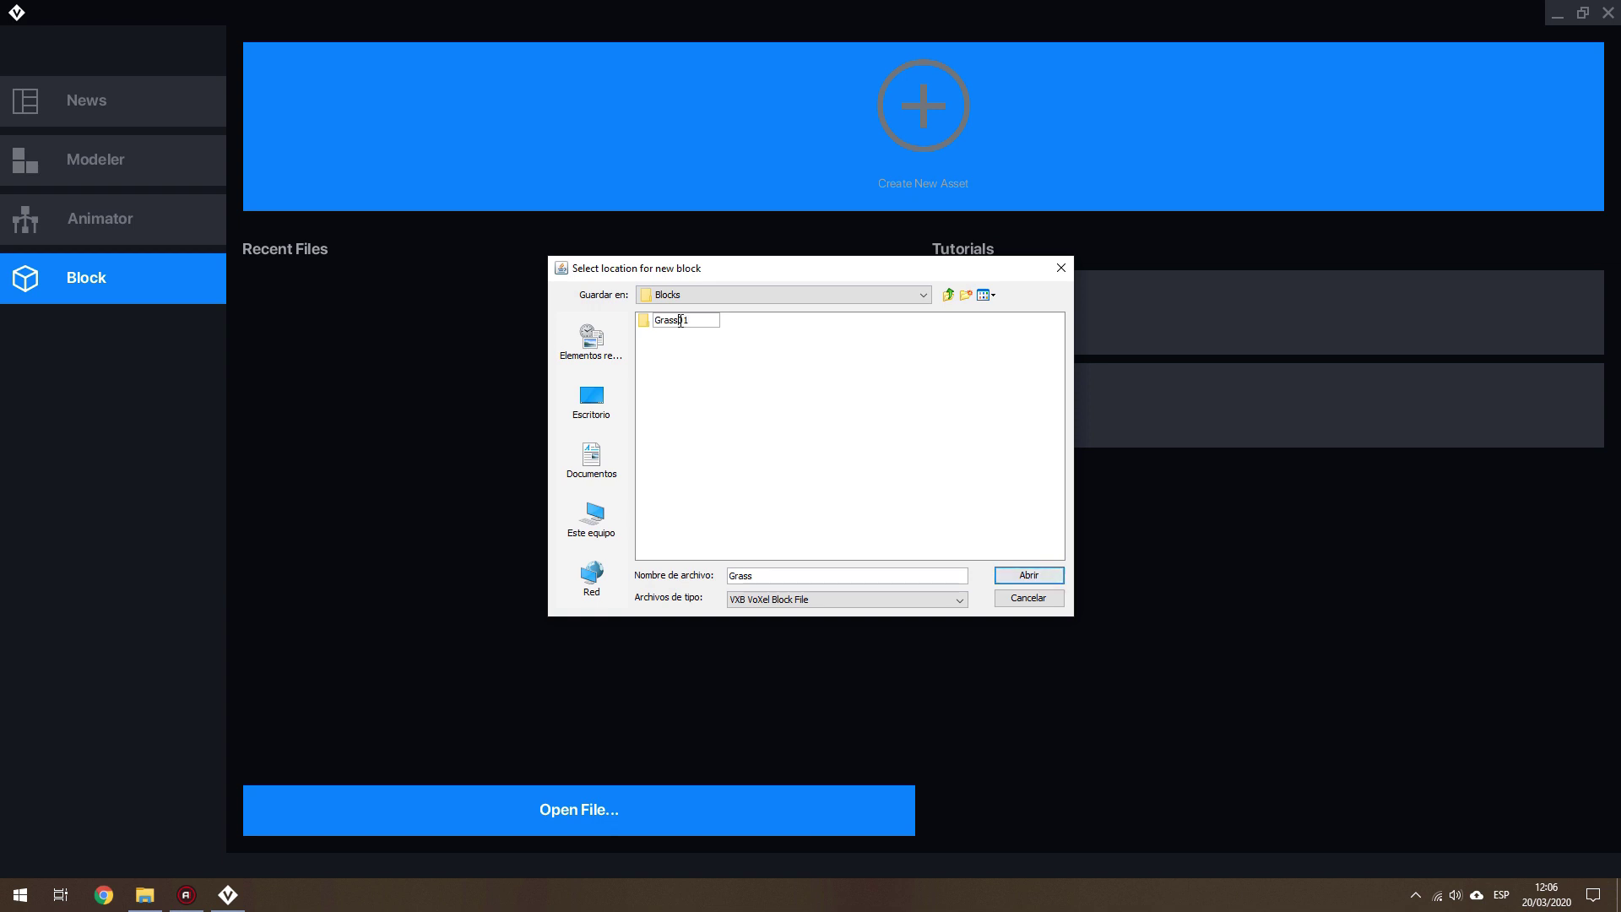
# Create the new block file as Grass 01 in the Grass 01 folder
pyautogui.press('Return')
pyautogui.click(774, 575)
pyautogui.write('01')
pyautogui.press('Return')
# Load a PNG file as the colour palette and select its first green, #407D35
pyautogui.click(1582, 612)
pyautogui.click(1579, 625)
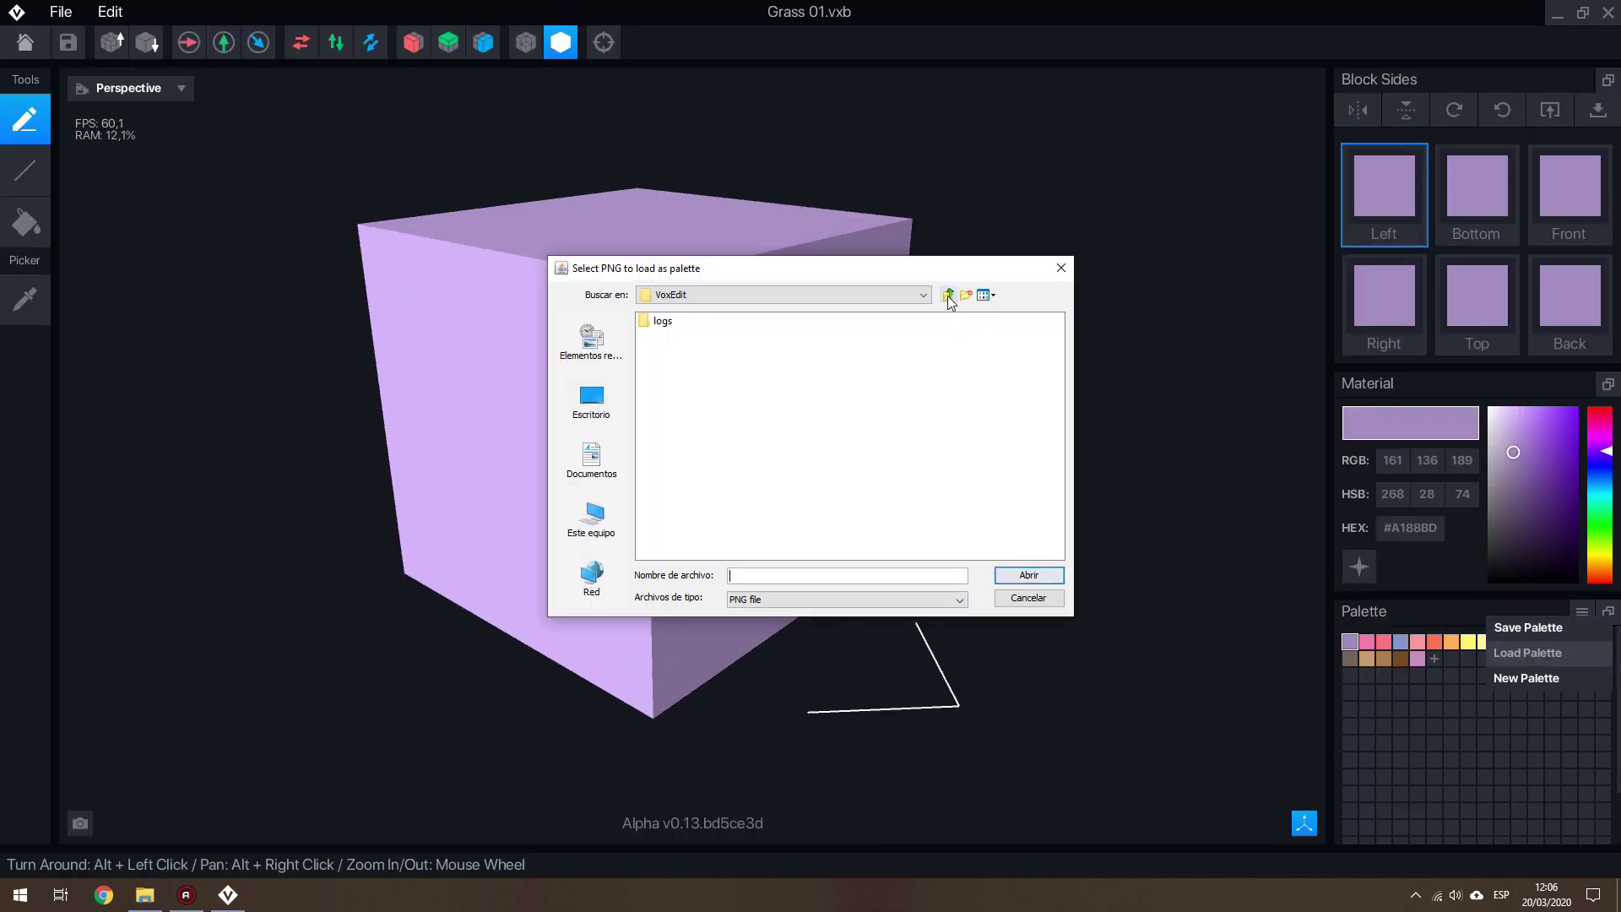
pyautogui.click(586, 407)
pyautogui.doubleClick(670, 401)
pyautogui.click(688, 333)
pyautogui.click(1031, 571)
pyautogui.click(1342, 641)
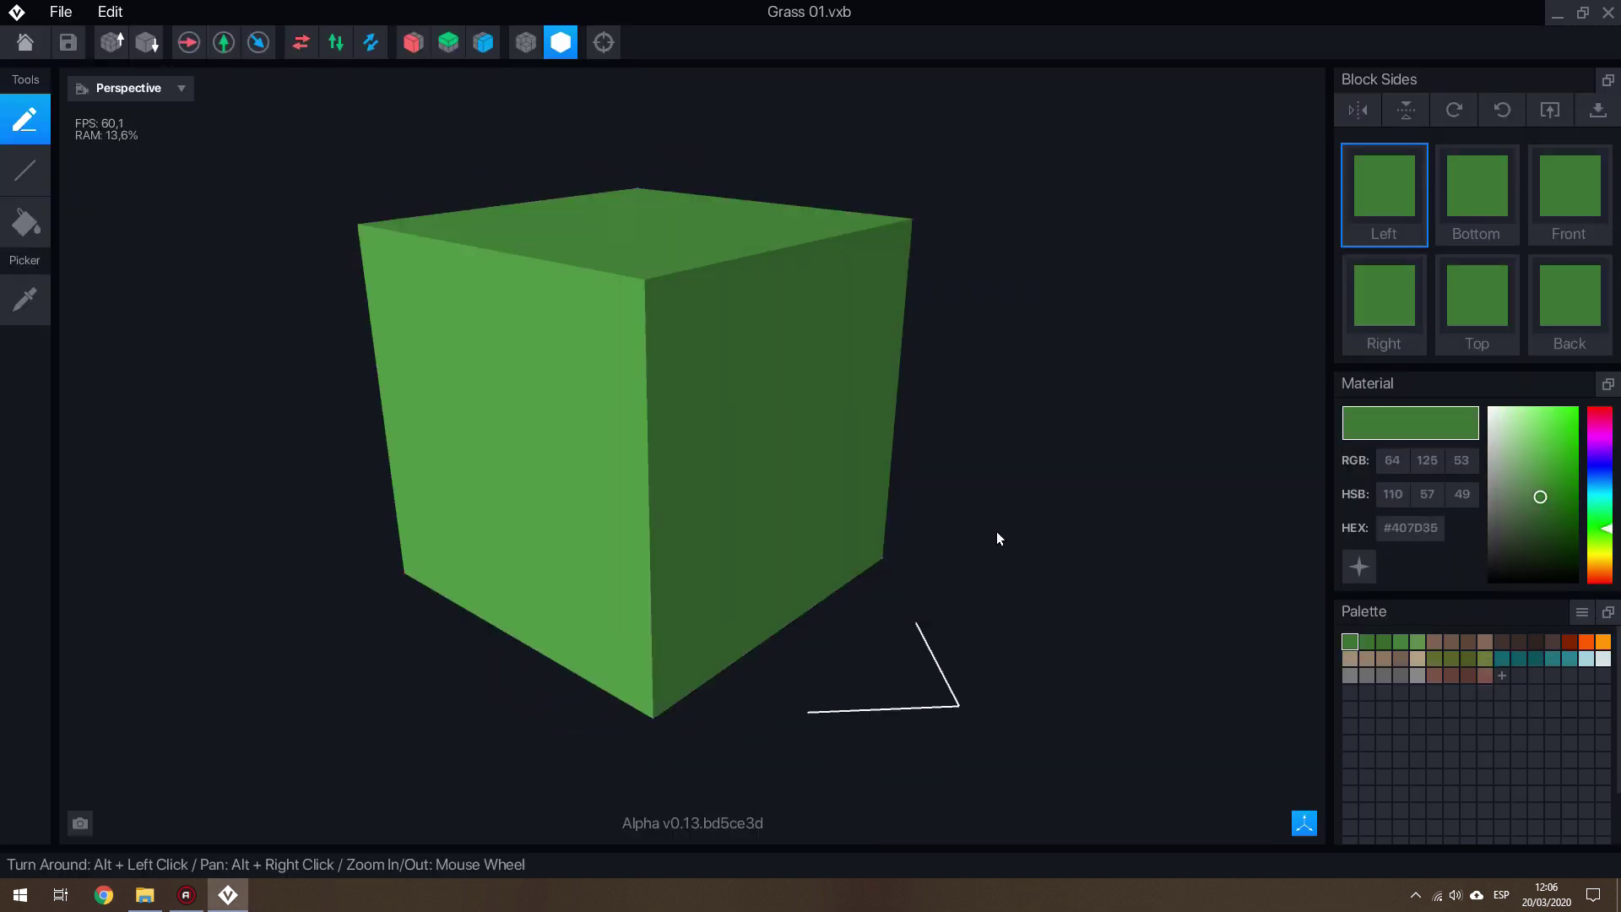
# Draw a jagged brown #79604F line below the upper edge of the block's sides and fill the area beneath it with the same brown
pyautogui.keyDown('alt'); pyautogui.moveTo(997, 531); pyautogui.dragTo(25, 222); pyautogui.keyUp('alt')
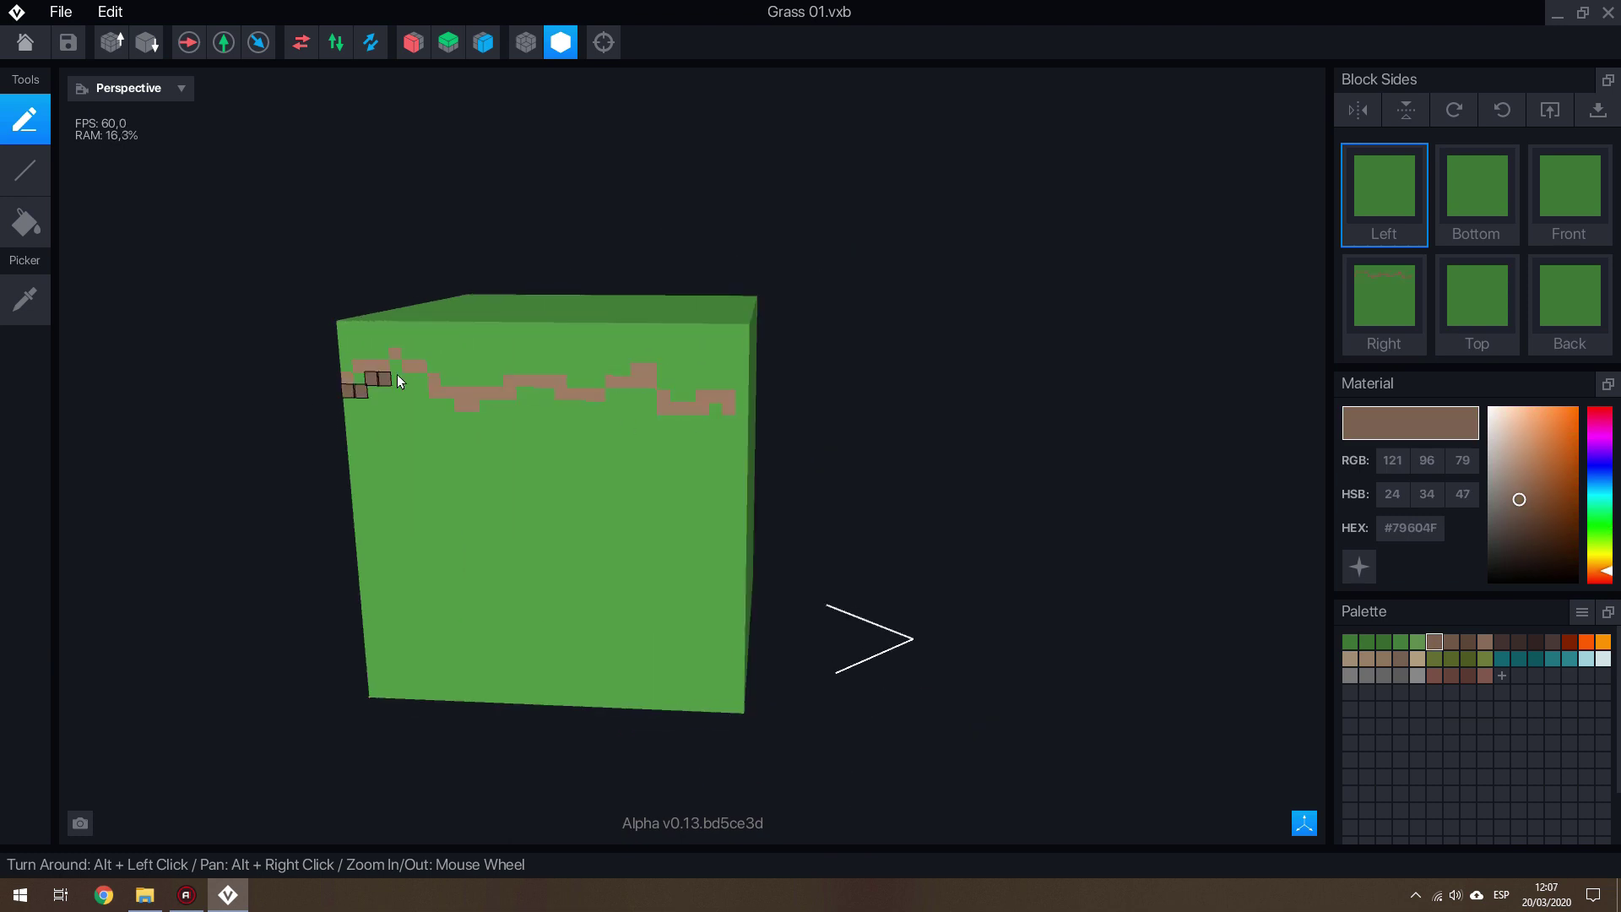
pyautogui.moveTo(397, 382)
pyautogui.mouseDown()
pyautogui.moveTo(508, 400)
pyautogui.moveTo(781, 402)
pyautogui.moveTo(706, 272)
pyautogui.moveTo(930, 284)
pyautogui.moveTo(561, 309)
pyautogui.moveTo(772, 315)
pyautogui.mouseUp()
pyautogui.click(37, 229)
pyautogui.click(844, 507)
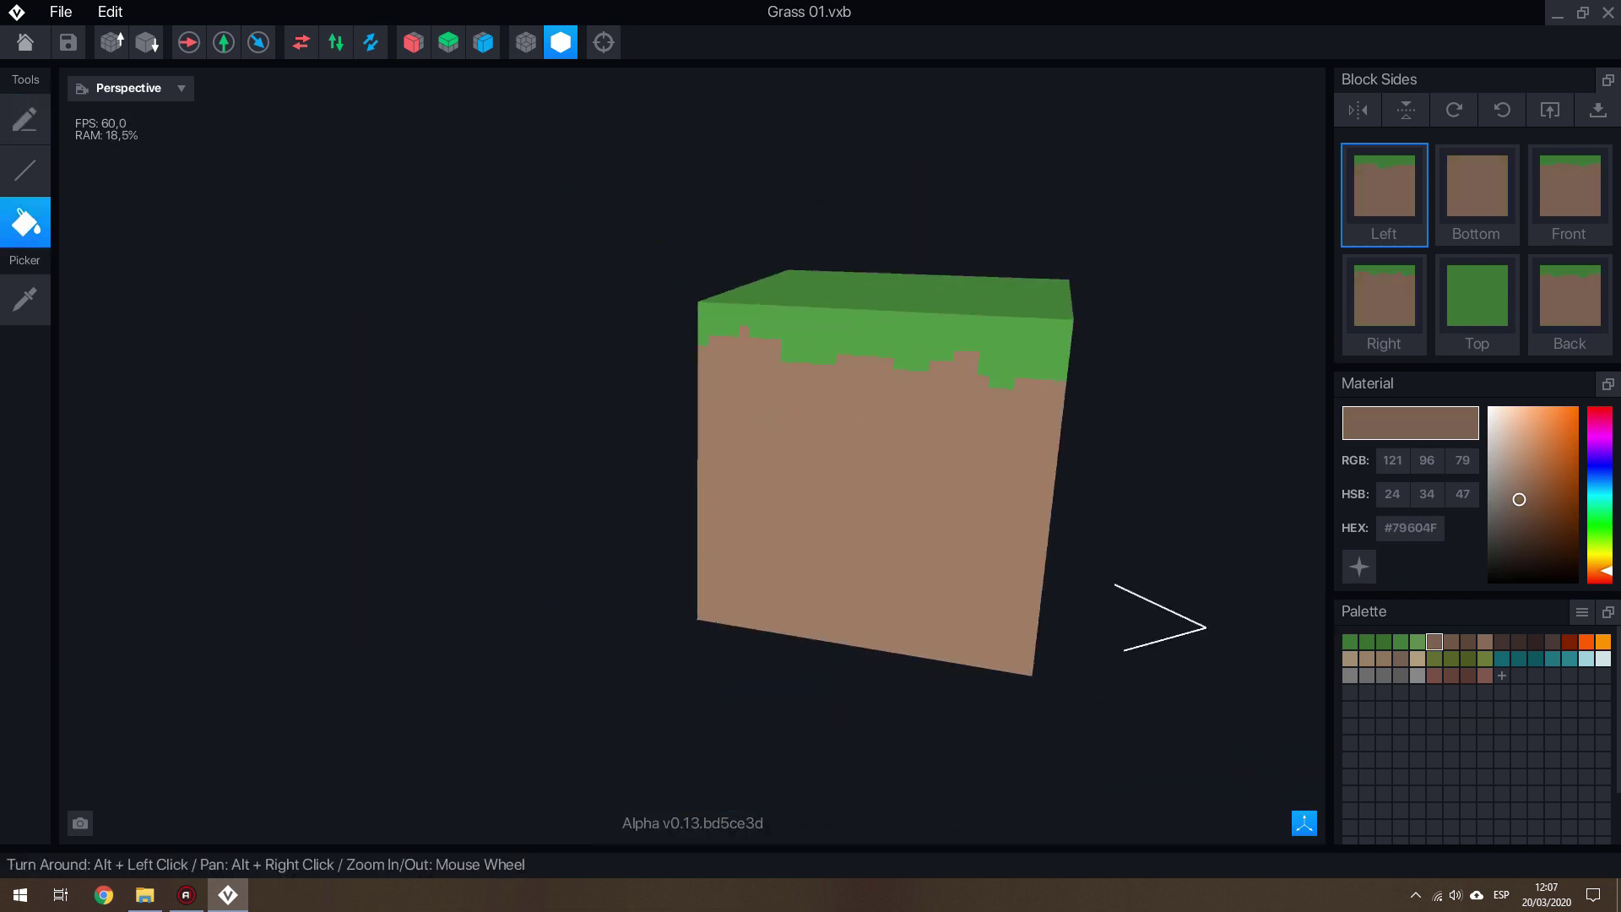
pyautogui.keyDown('alt'); pyautogui.moveTo(845, 507); pyautogui.dragTo(929, 473); pyautogui.keyUp('alt')
# Switch the view to orthographic projection and examine the block's plain grass top
pyautogui.click(1367, 641)
pyautogui.keyDown('alt'); pyautogui.moveTo(1013, 506); pyautogui.dragTo(892, 514); pyautogui.keyUp('alt')
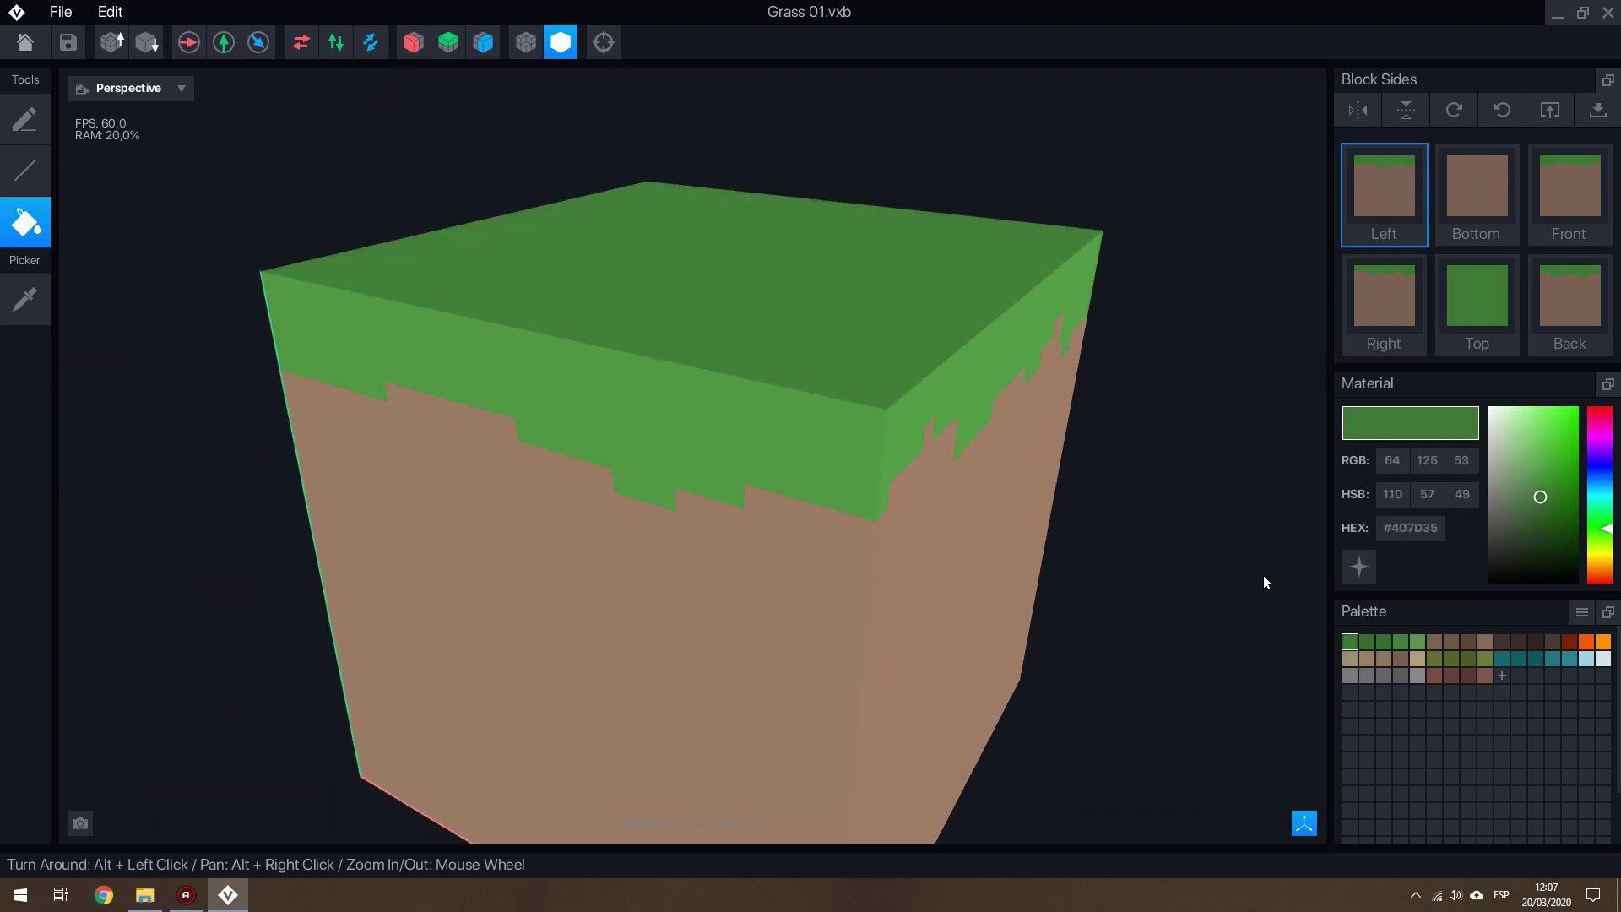
pyautogui.click(131, 88)
pyautogui.click(110, 148)
pyautogui.click(1383, 642)
pyautogui.click(1367, 641)
pyautogui.click(25, 42)
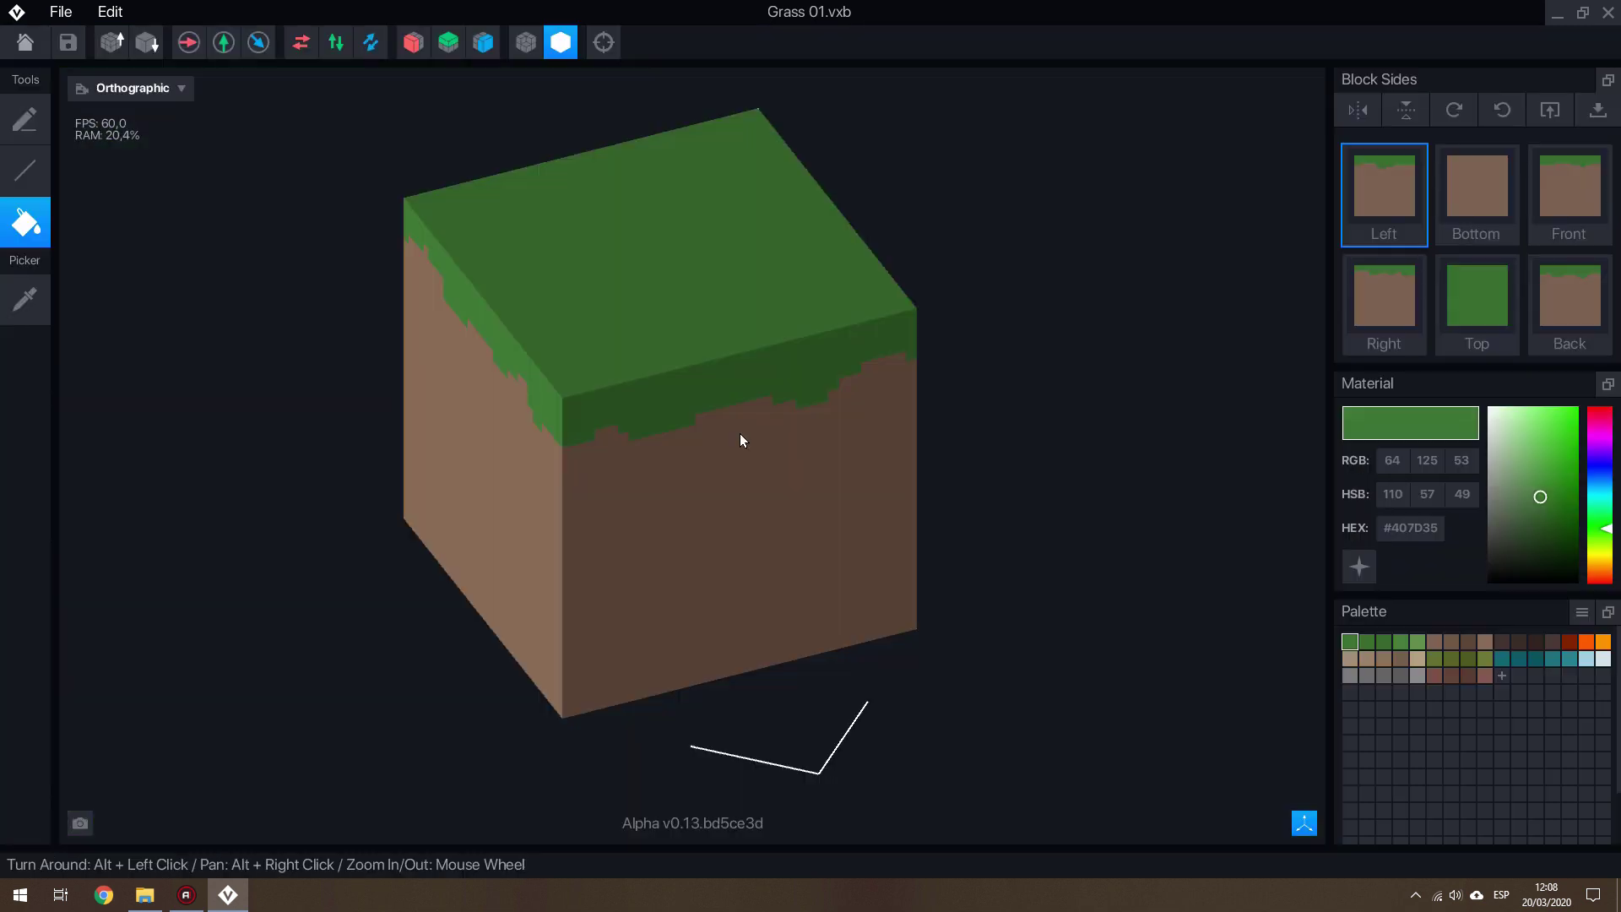
pyautogui.keyDown('alt'); pyautogui.moveTo(740, 434); pyautogui.dragTo(761, 387); pyautogui.keyUp('alt')
# In the Top view, pencil scattered patches of darker green #3B7431 over the block's top face
pyautogui.click(131, 88)
pyautogui.click(109, 148)
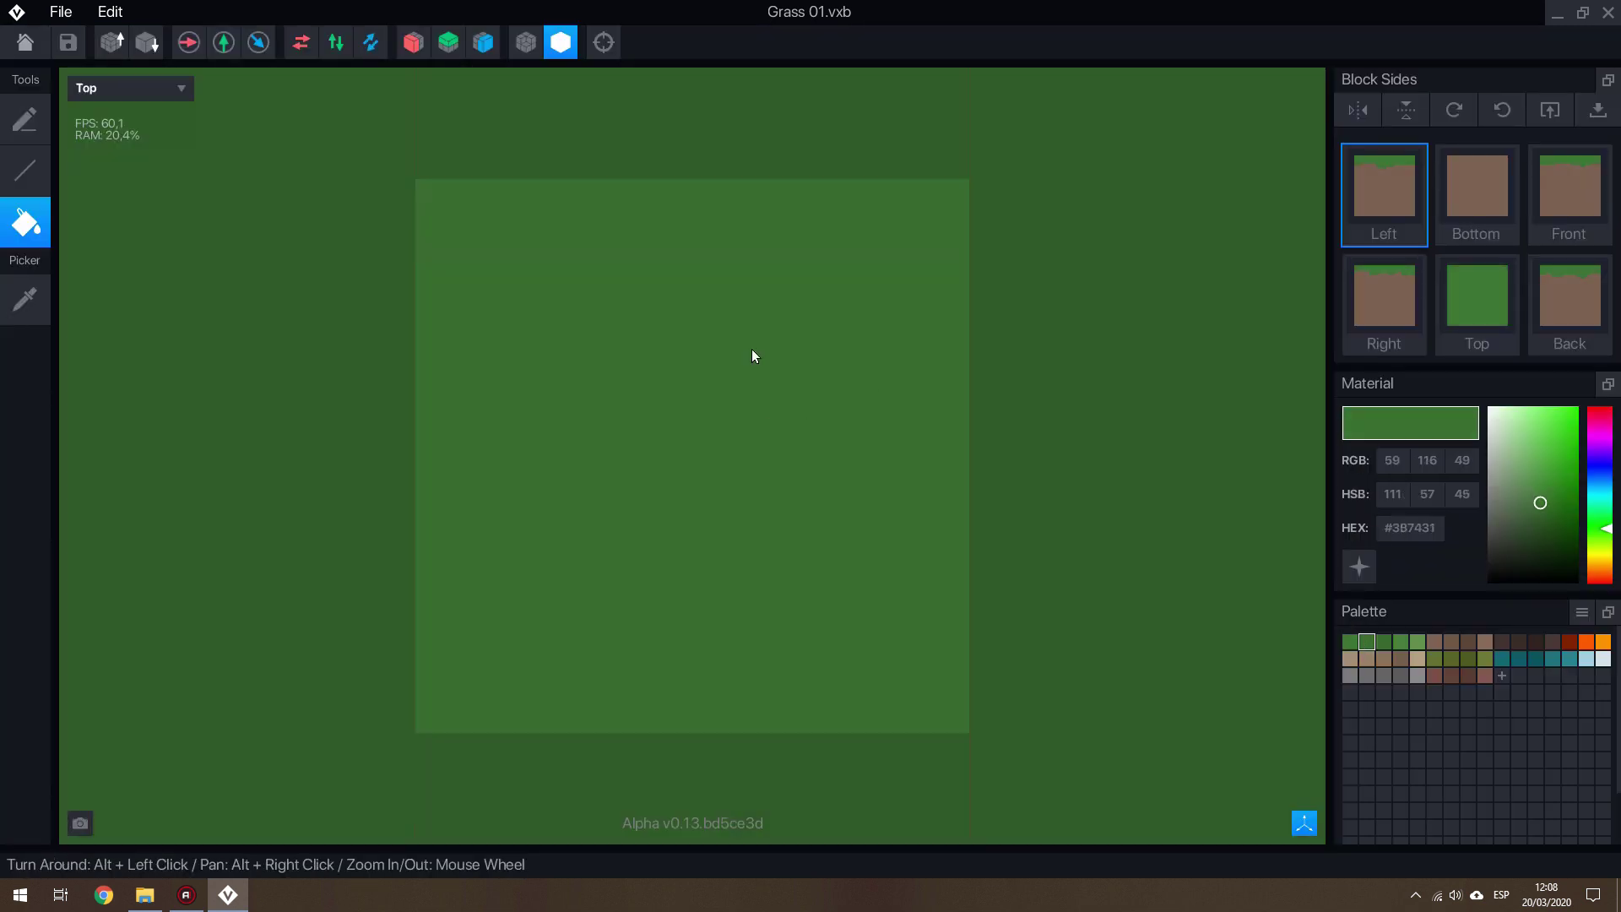
pyautogui.press('p')
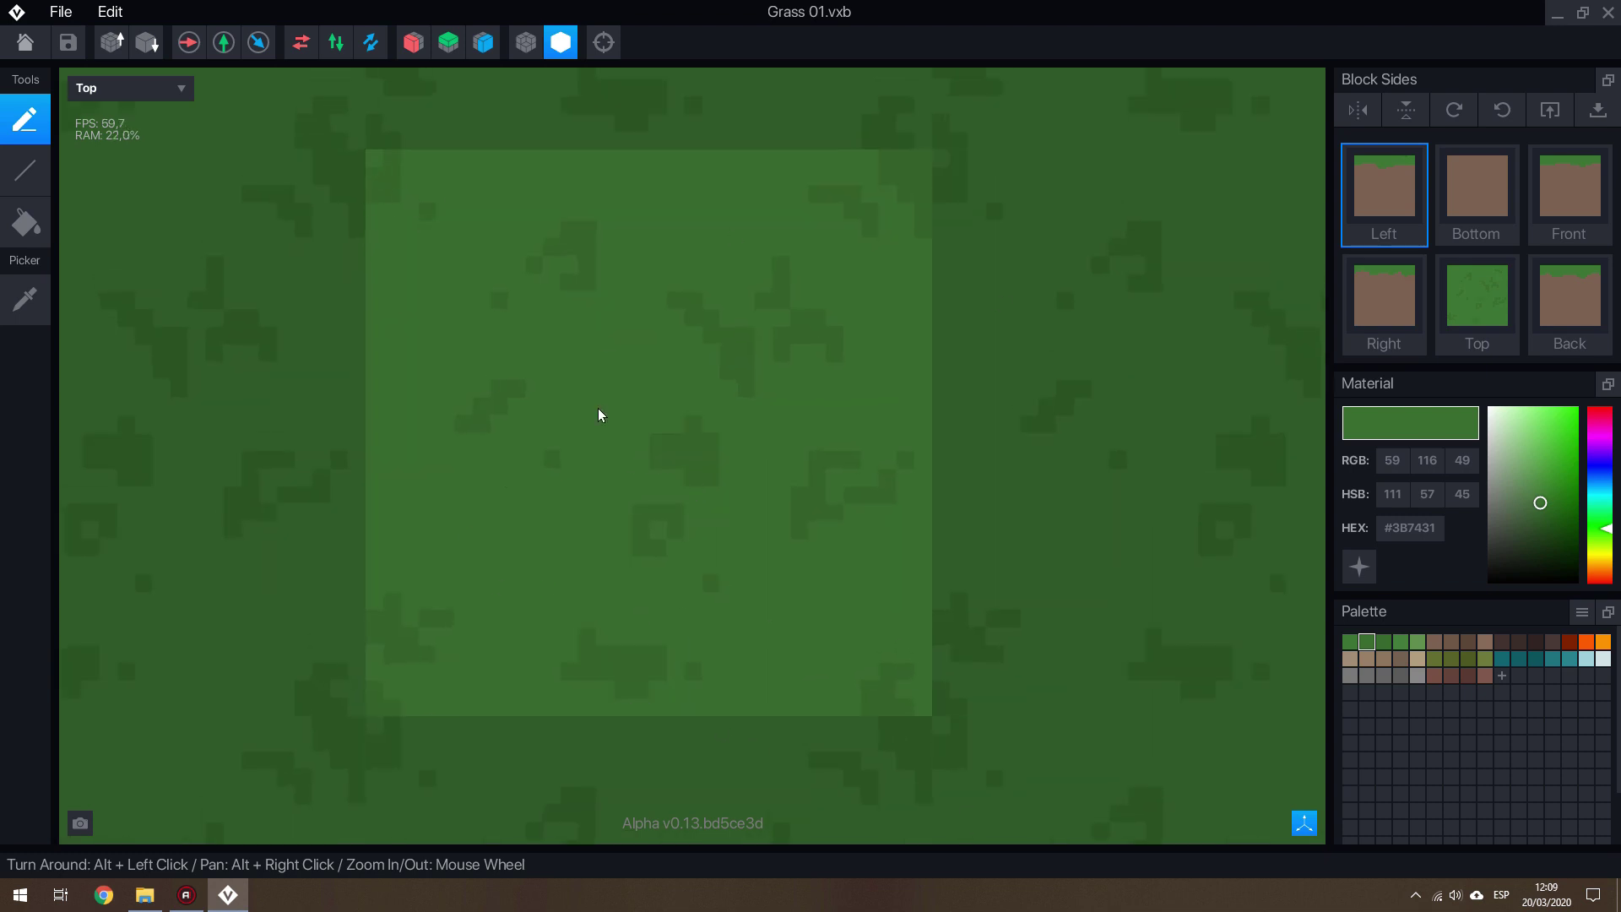
pyautogui.scroll(-1, 519, 565)
pyautogui.click(436, 297)
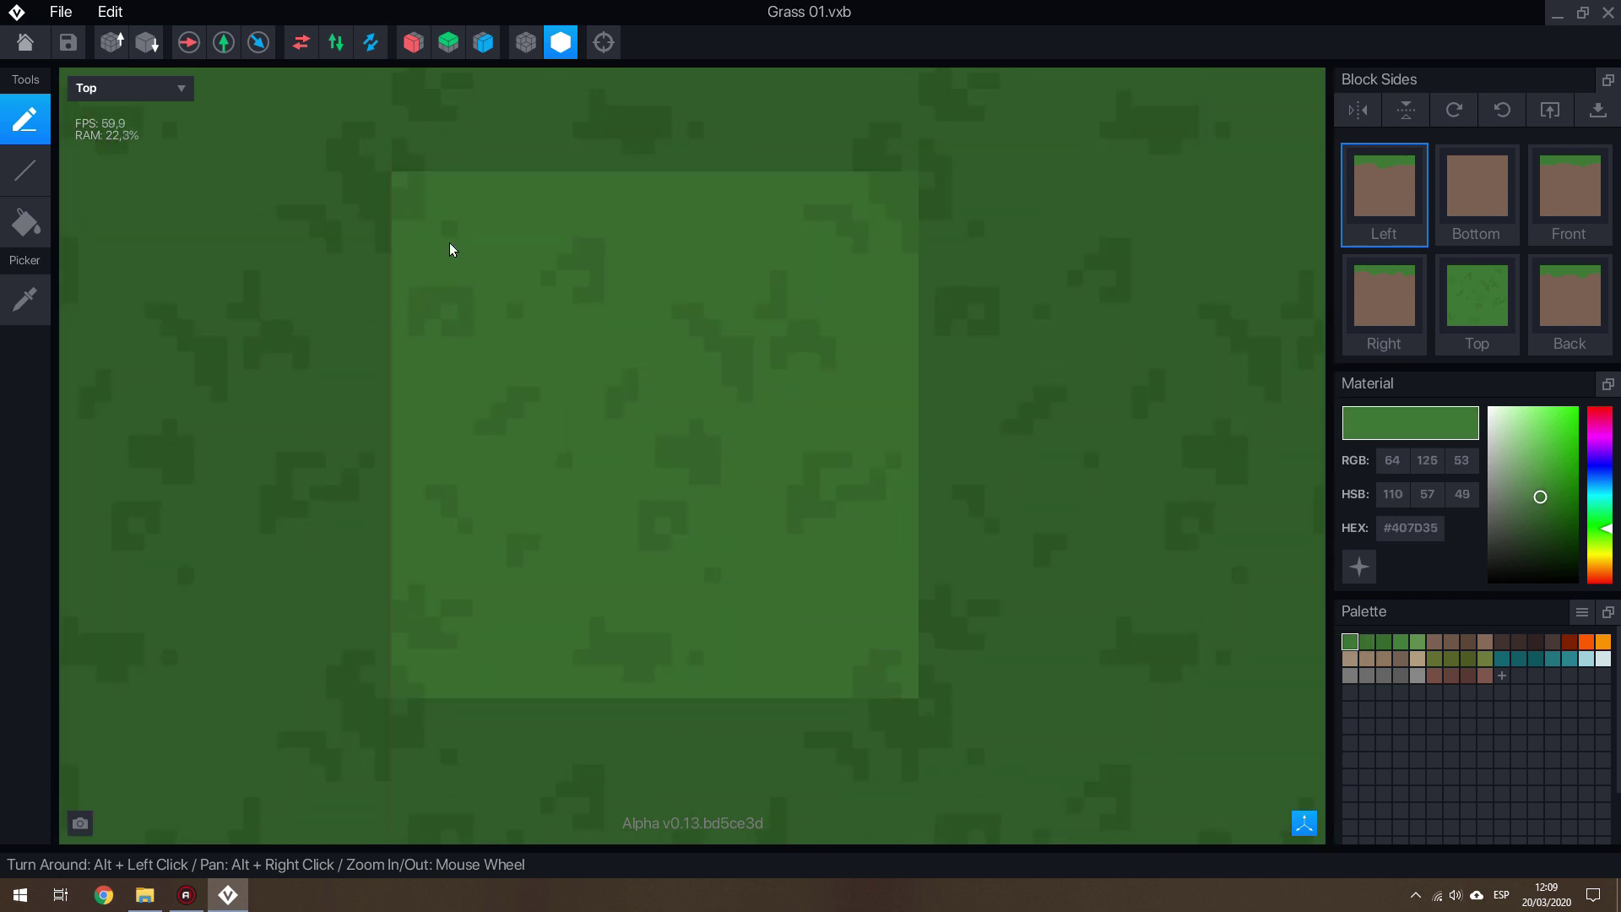
# Add small clumps in the third palette green to the top face and adjust that colour to #356D2B
pyautogui.click(1384, 642)
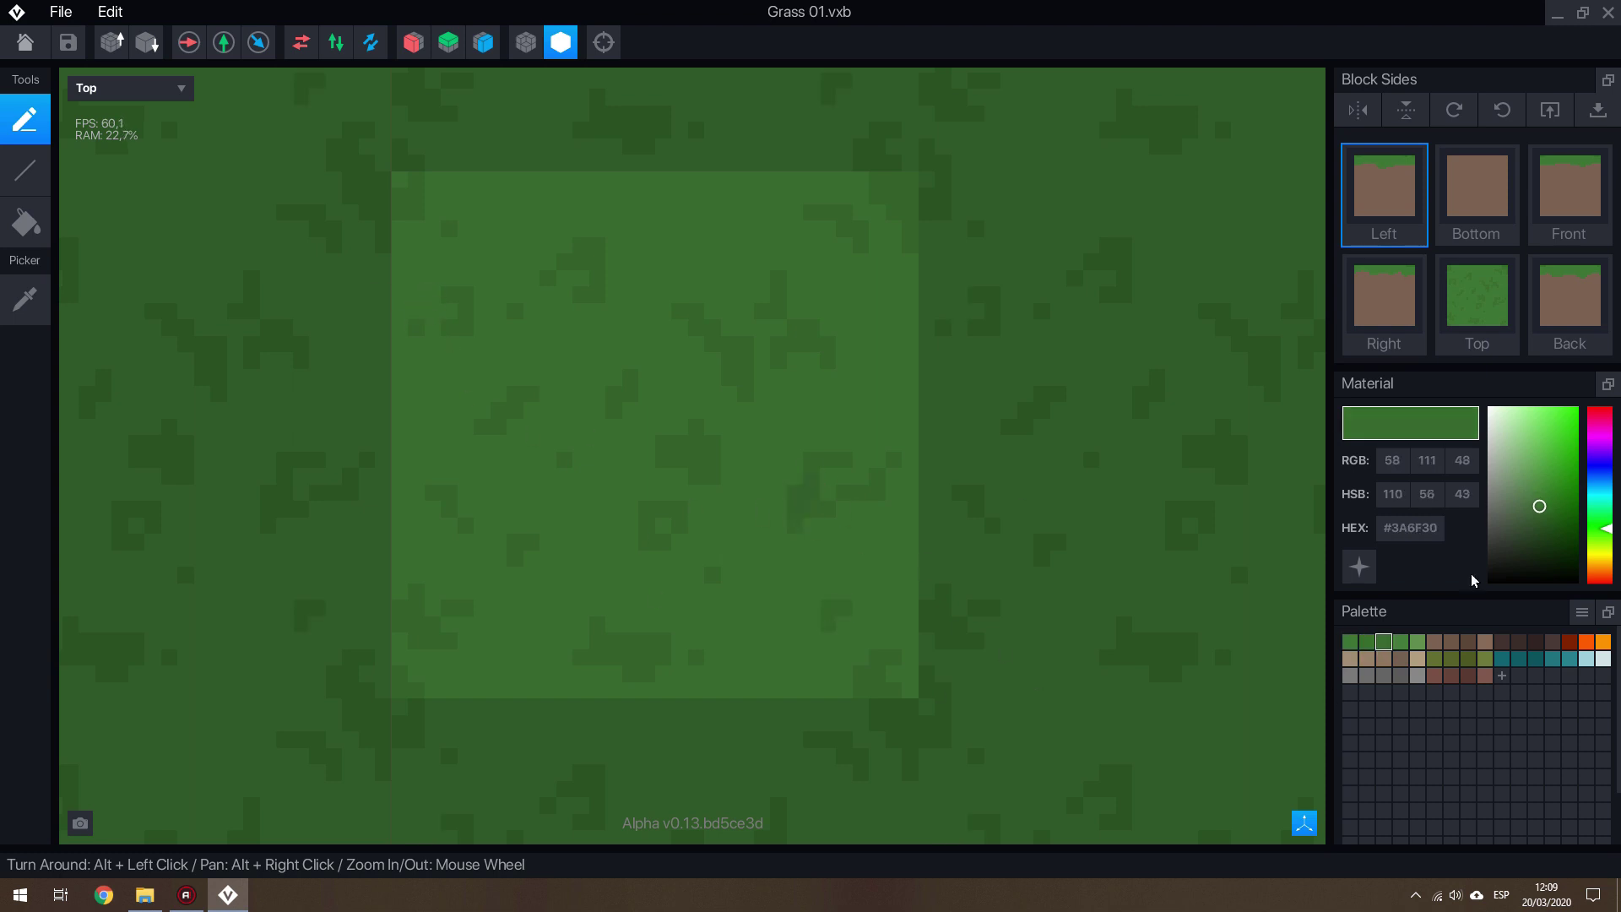
pyautogui.scroll(1, 754, 517)
pyautogui.click(591, 507)
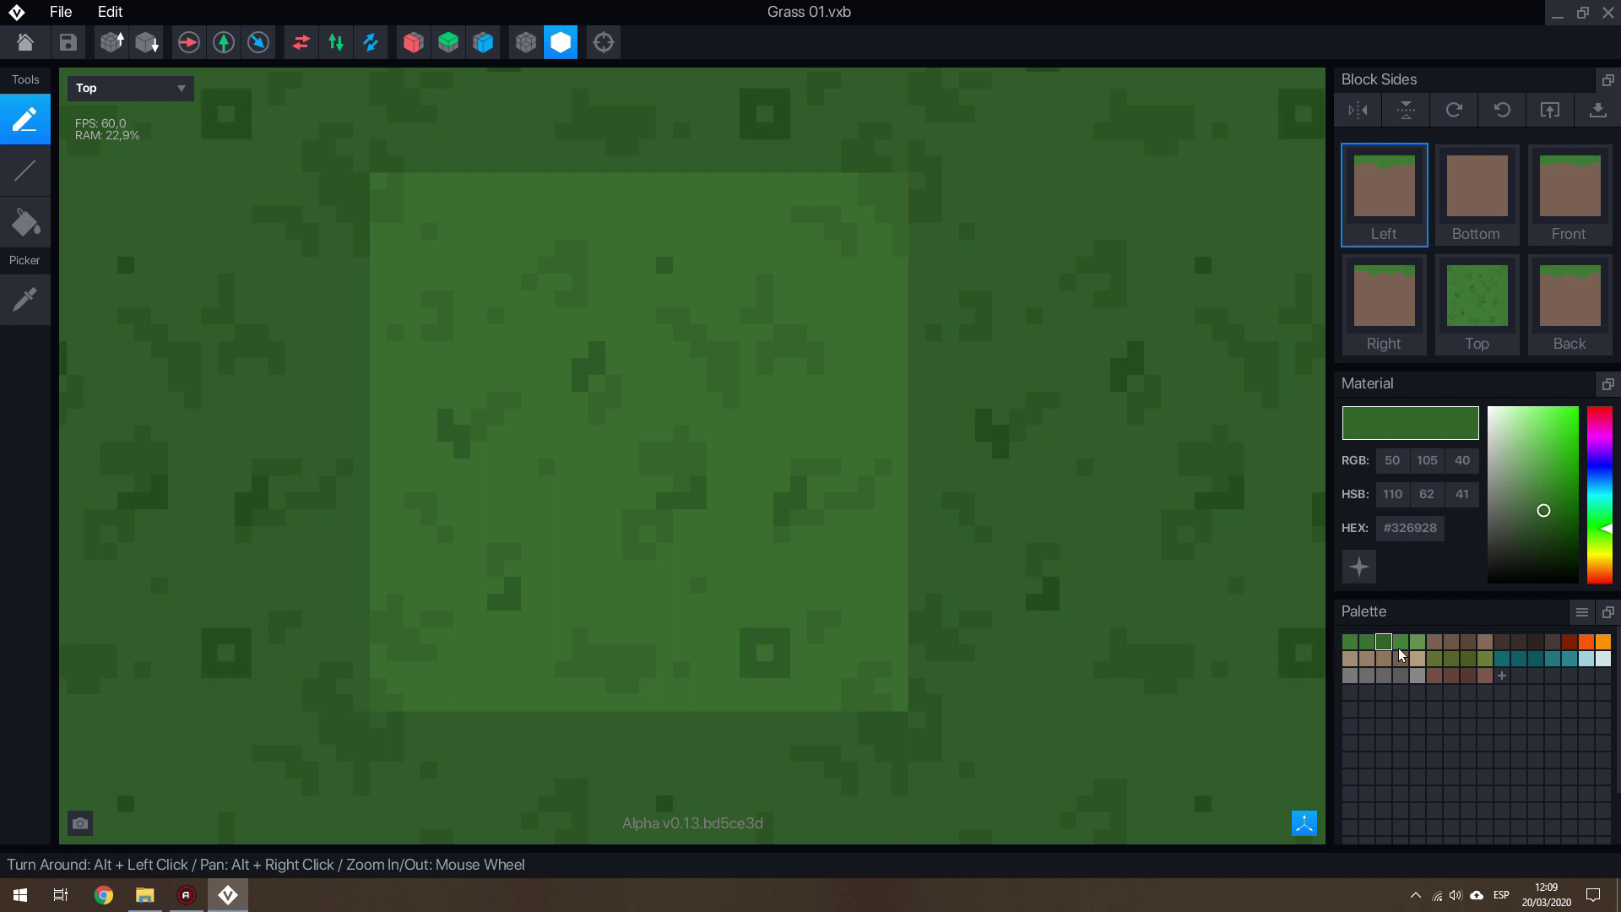
pyautogui.click(1543, 508)
pyautogui.scroll(-3, 695, 394)
pyautogui.scroll(3, 617, 215)
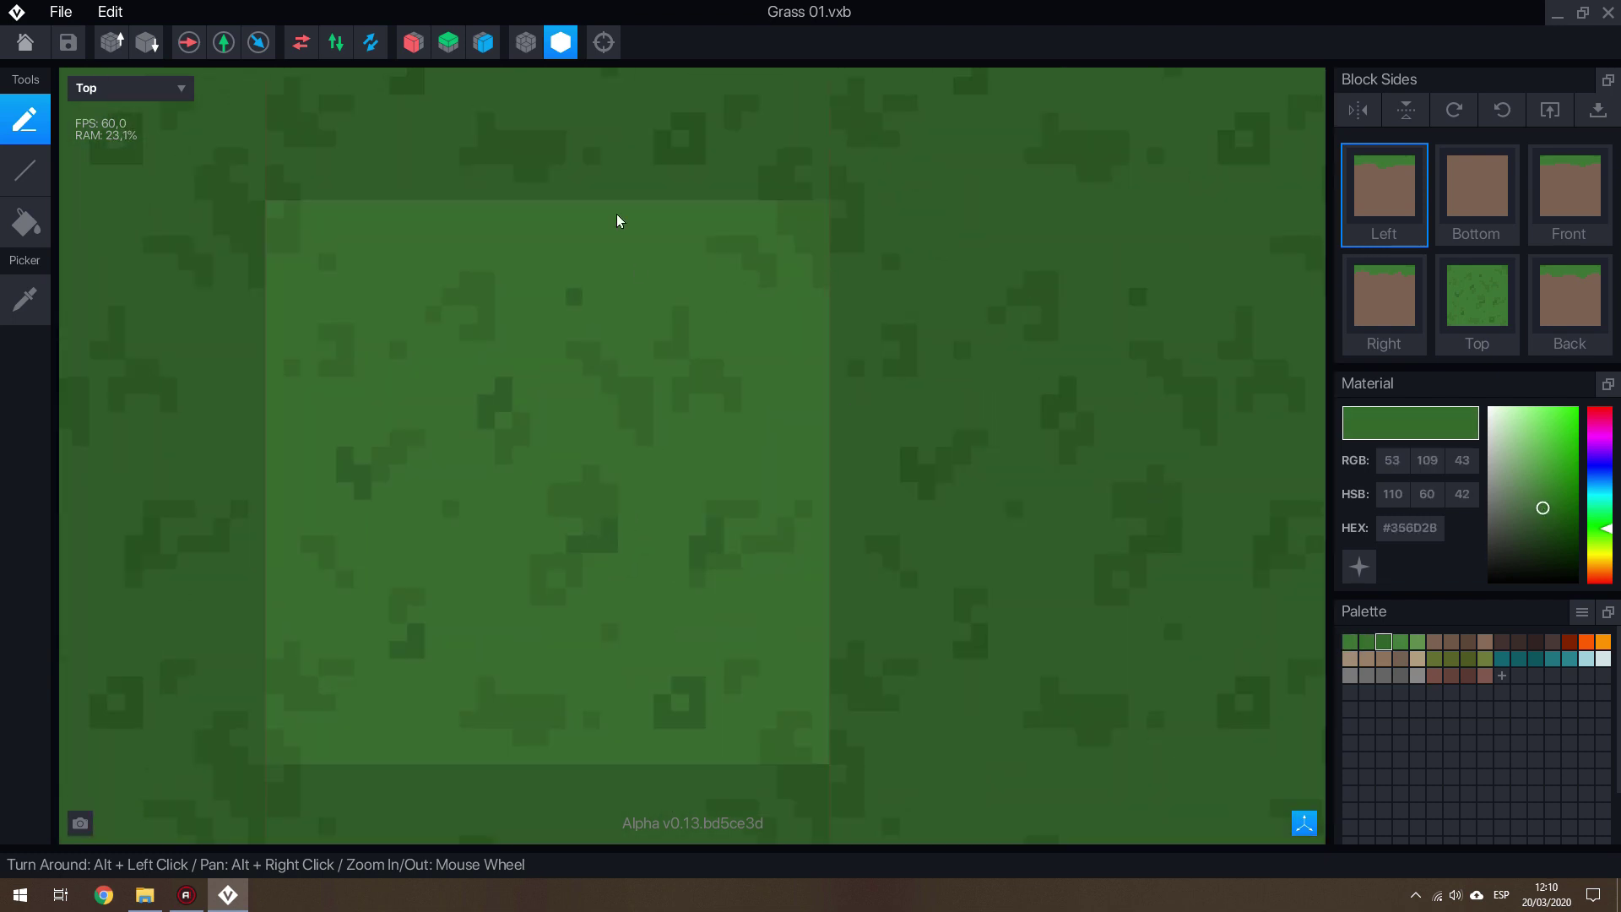
pyautogui.scroll(-1, 473, 262)
# Paint patches of lighter green #48853D between the dark clumps on the top face
pyautogui.click(1093, 509)
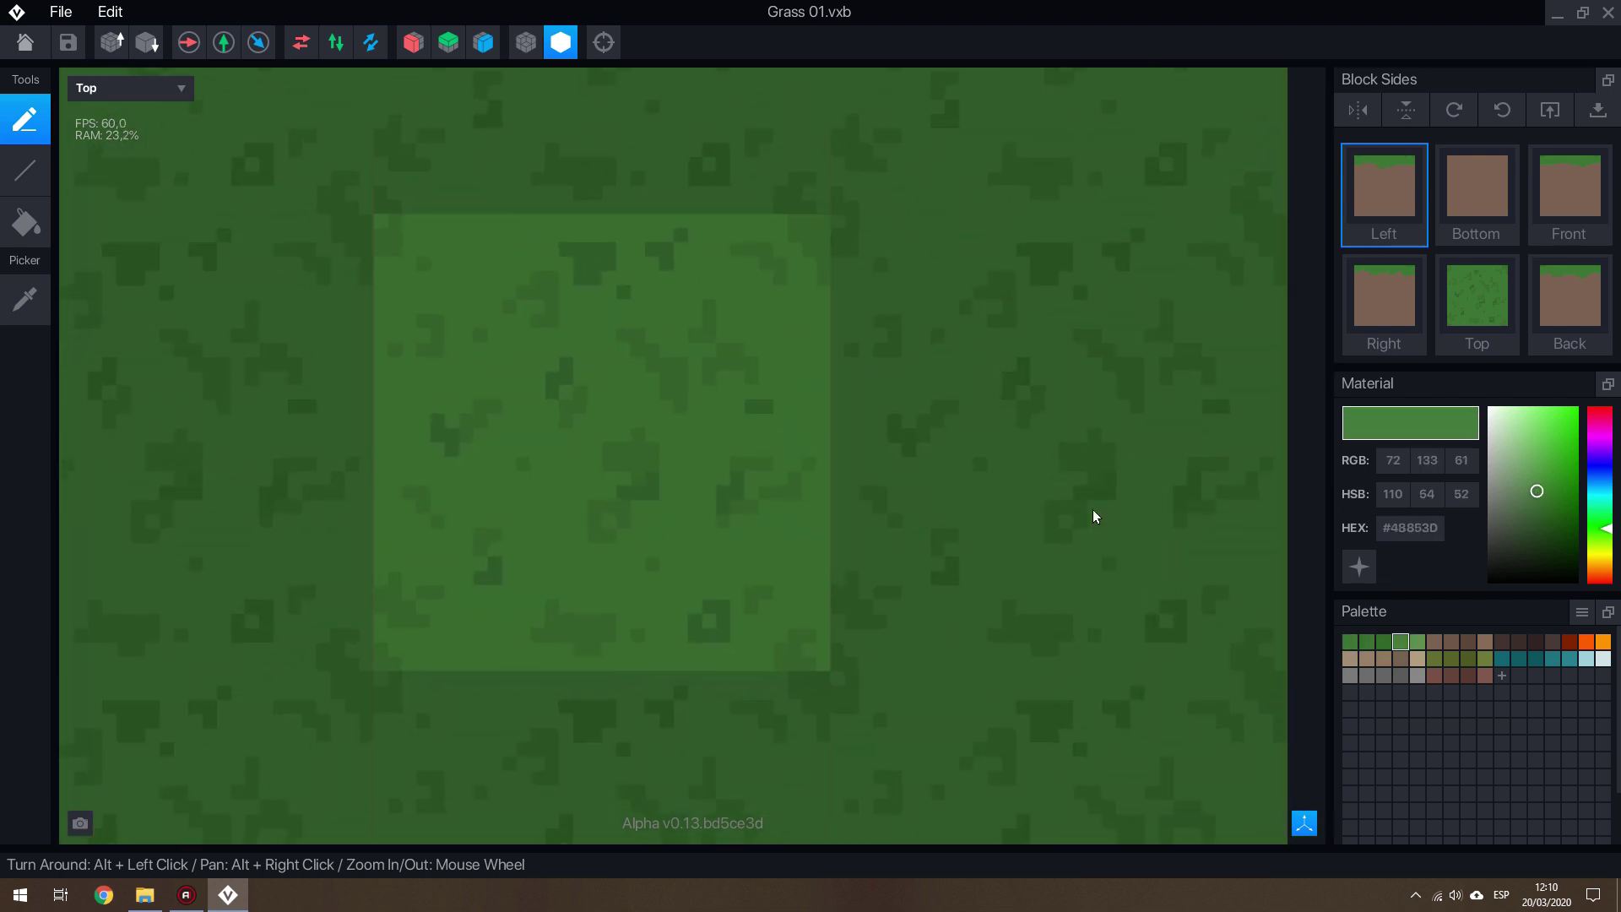
pyautogui.scroll(1, 471, 291)
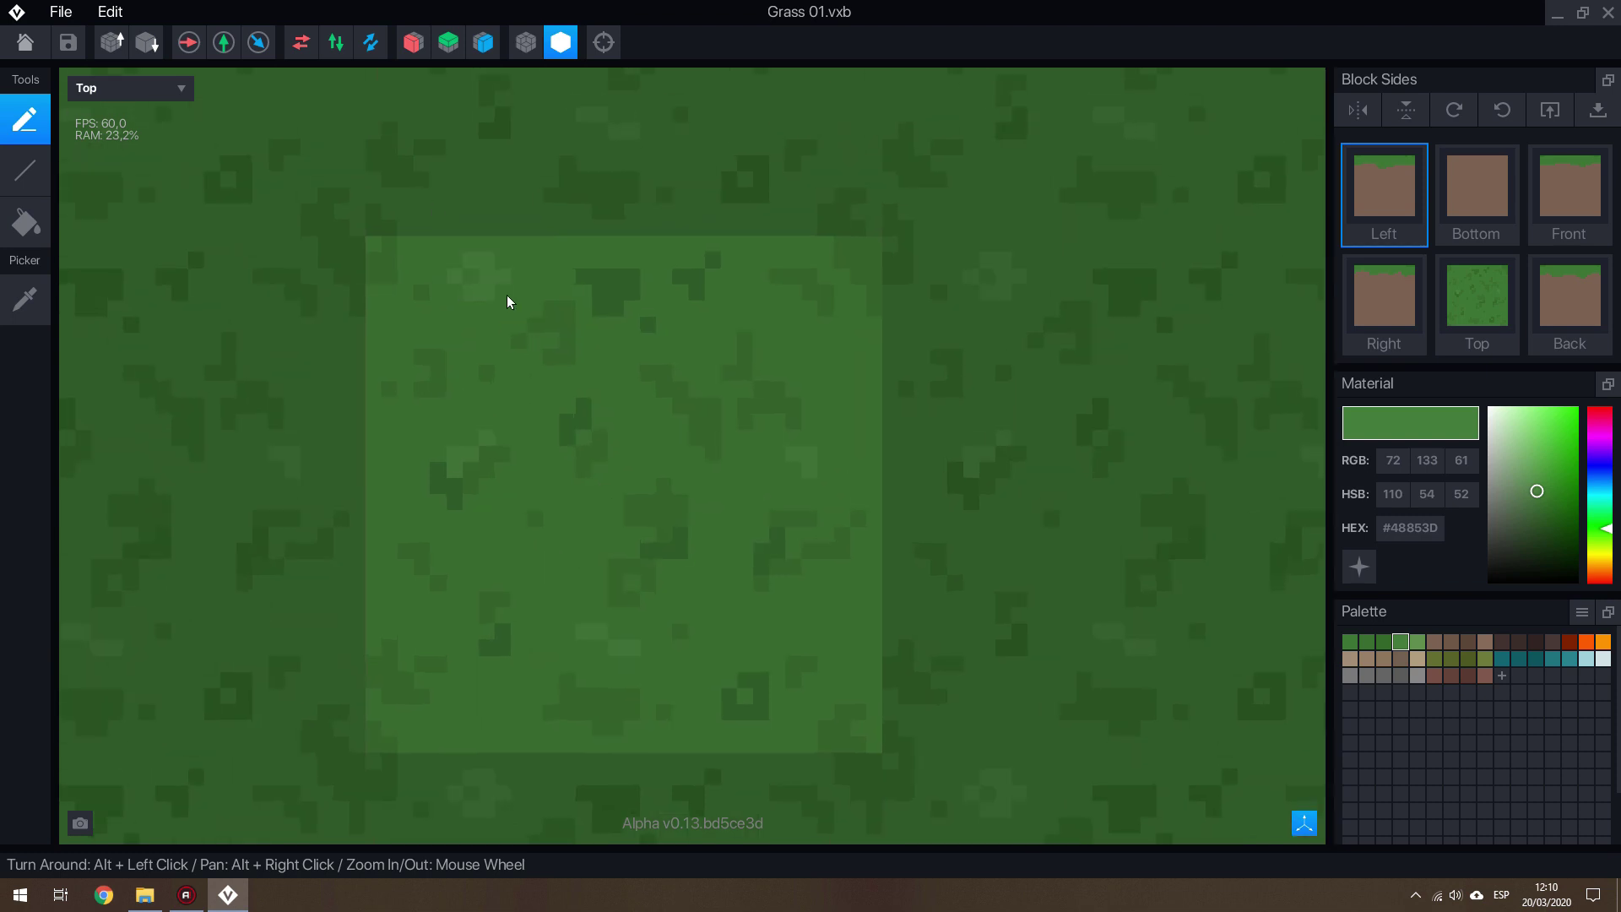
pyautogui.click(506, 300)
pyautogui.scroll(-1, 450, 389)
pyautogui.scroll(1, 543, 637)
pyautogui.scroll(-1, 767, 344)
# Scatter single highlight pixels of pale green #64964E over the top face
pyautogui.rightClick(768, 344)
pyautogui.click(827, 341)
pyautogui.click(529, 272)
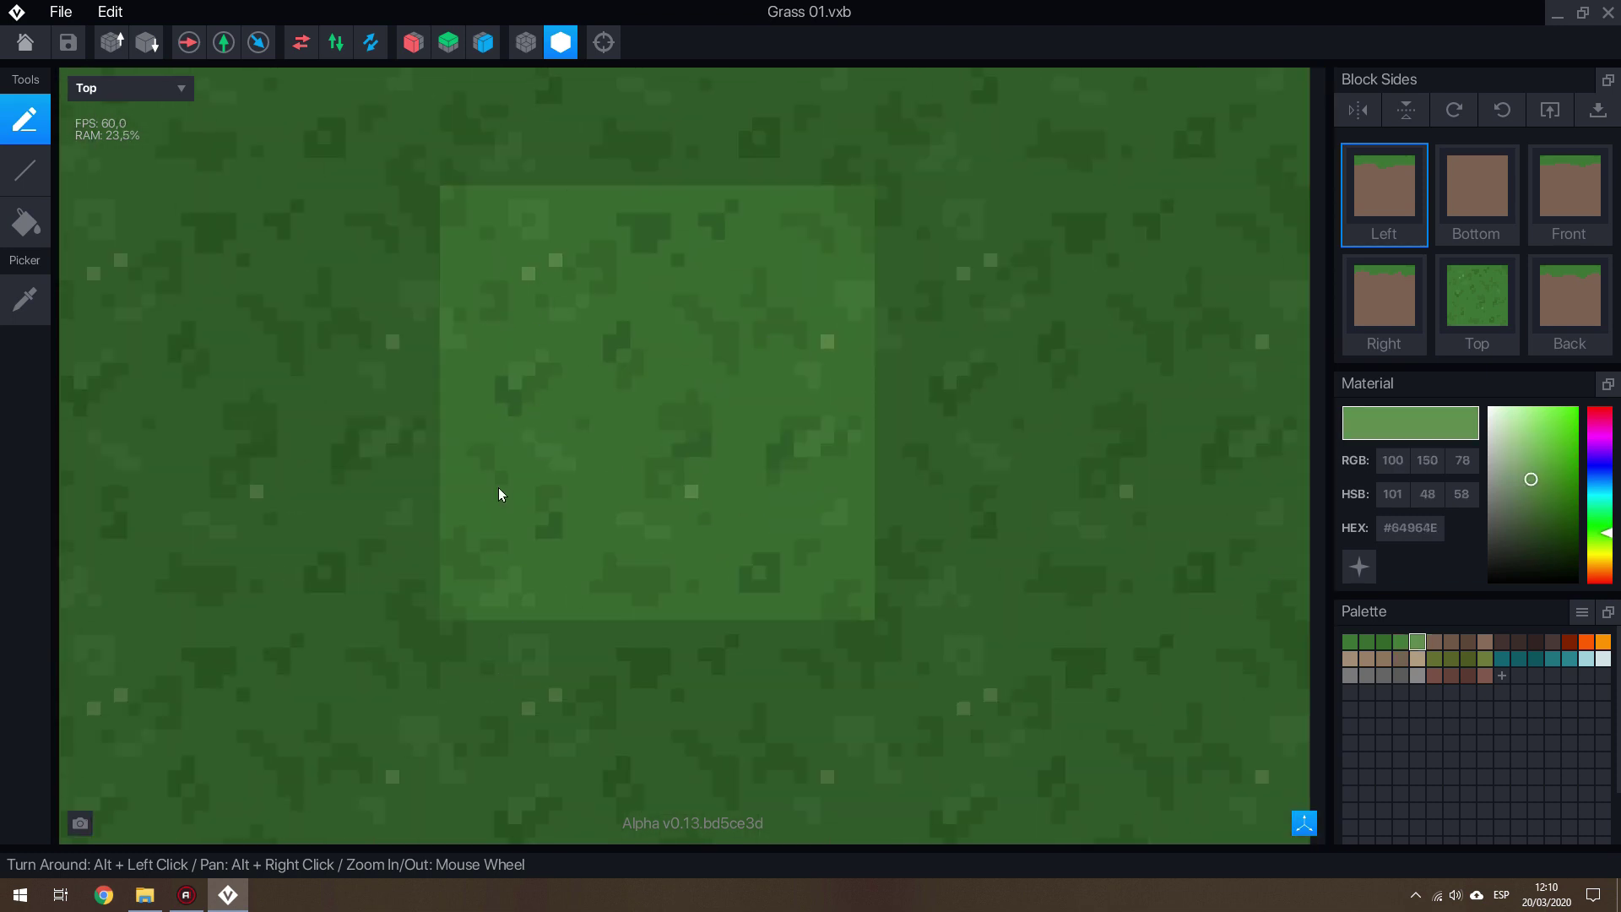
pyautogui.scroll(-1, 499, 495)
pyautogui.scroll(1, 626, 508)
pyautogui.rightClick(625, 511)
pyautogui.scroll(1, 595, 434)
# Paint darker green #3B7431 patches along the grass edge on the block's sides
pyautogui.moveTo(558, 405)
pyautogui.keyDown('alt'); pyautogui.mouseDown()
pyautogui.moveTo(509, 375)
pyautogui.moveTo(560, 464)
pyautogui.mouseUp(); pyautogui.keyUp('alt')
pyautogui.rightClick(561, 463)
pyautogui.moveTo(346, 392); pyautogui.dragTo(421, 448)
pyautogui.scroll(3, 420, 448)
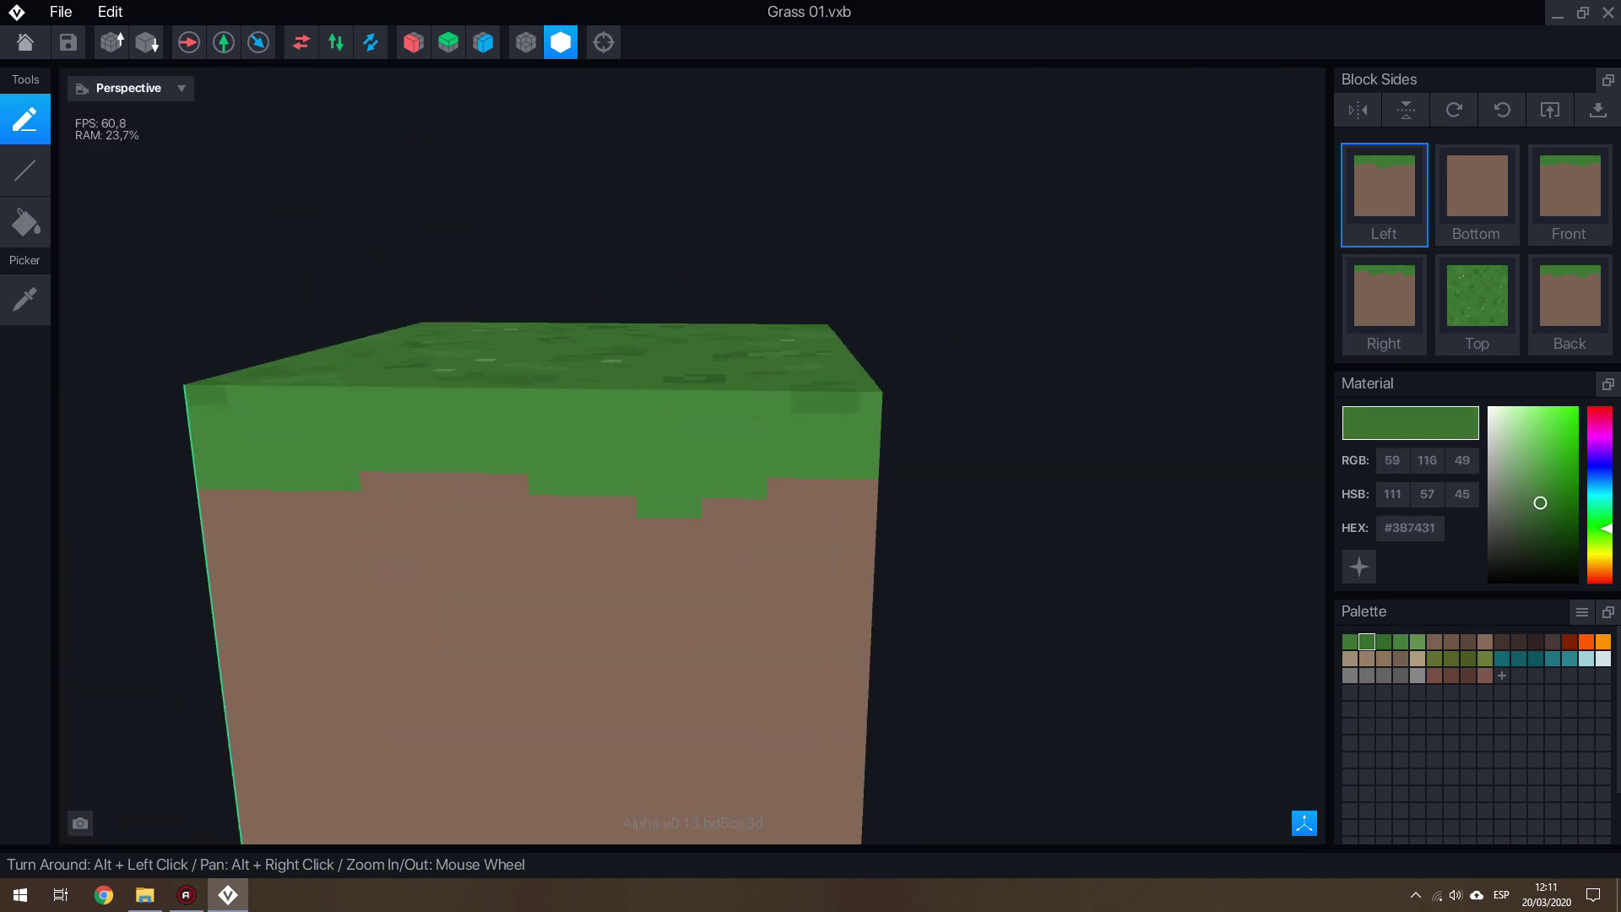
pyautogui.scroll(-2, 572, 464)
pyautogui.moveTo(572, 464)
pyautogui.keyDown('alt'); pyautogui.mouseDown()
pyautogui.moveTo(275, 416)
pyautogui.moveTo(318, 406)
pyautogui.moveTo(286, 549)
pyautogui.moveTo(586, 507)
pyautogui.mouseUp(); pyautogui.keyUp('alt')
# Vary the grass edge on all four sides with #48853D patches and scattered #64964E highlight pixels
pyautogui.scroll(2, 318, 406)
pyautogui.moveTo(369, 445)
pyautogui.keyDown('alt'); pyautogui.mouseDown()
pyautogui.moveTo(355, 473)
pyautogui.moveTo(676, 494)
pyautogui.moveTo(441, 483)
pyautogui.moveTo(753, 479)
pyautogui.moveTo(763, 447)
pyautogui.moveTo(800, 516)
pyautogui.mouseUp(); pyautogui.keyUp('alt')
pyautogui.scroll(2, 355, 473)
pyautogui.moveTo(578, 494)
pyautogui.keyDown('alt'); pyautogui.mouseDown()
pyautogui.moveTo(750, 472)
pyautogui.moveTo(524, 538)
pyautogui.moveTo(314, 439)
pyautogui.moveTo(565, 539)
pyautogui.moveTo(315, 637)
pyautogui.mouseUp(); pyautogui.keyUp('alt')
pyautogui.keyDown('alt'); pyautogui.moveTo(596, 585); pyautogui.dragTo(1352, 642); pyautogui.keyUp('alt')
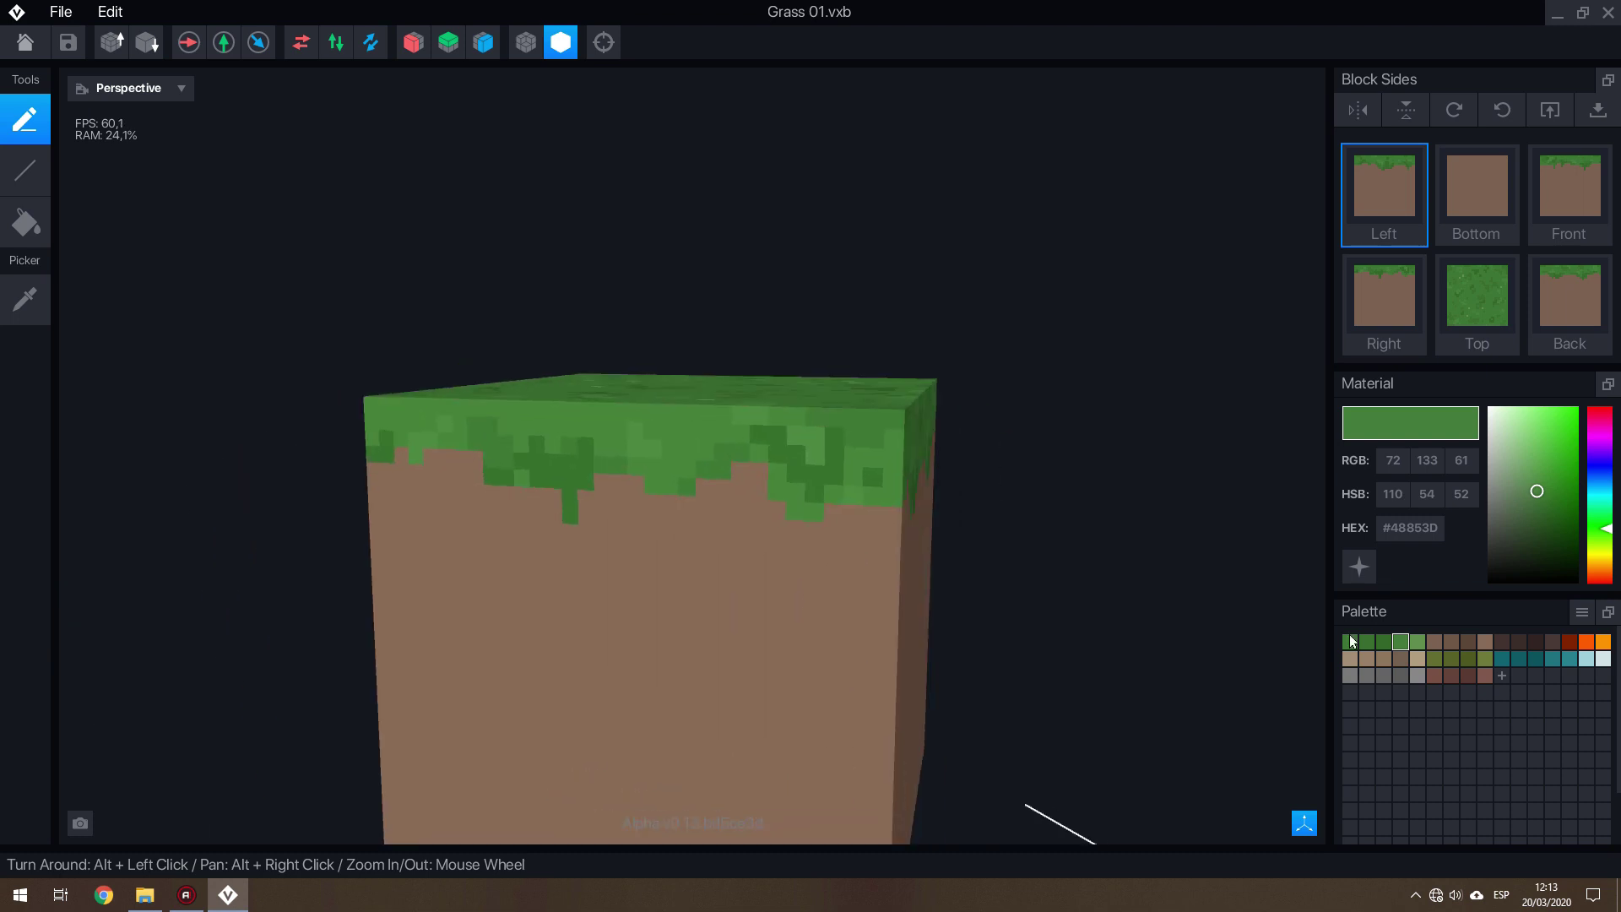
pyautogui.click(1368, 644)
pyautogui.keyDown('alt'); pyautogui.moveTo(844, 524); pyautogui.dragTo(1012, 336); pyautogui.keyUp('alt')
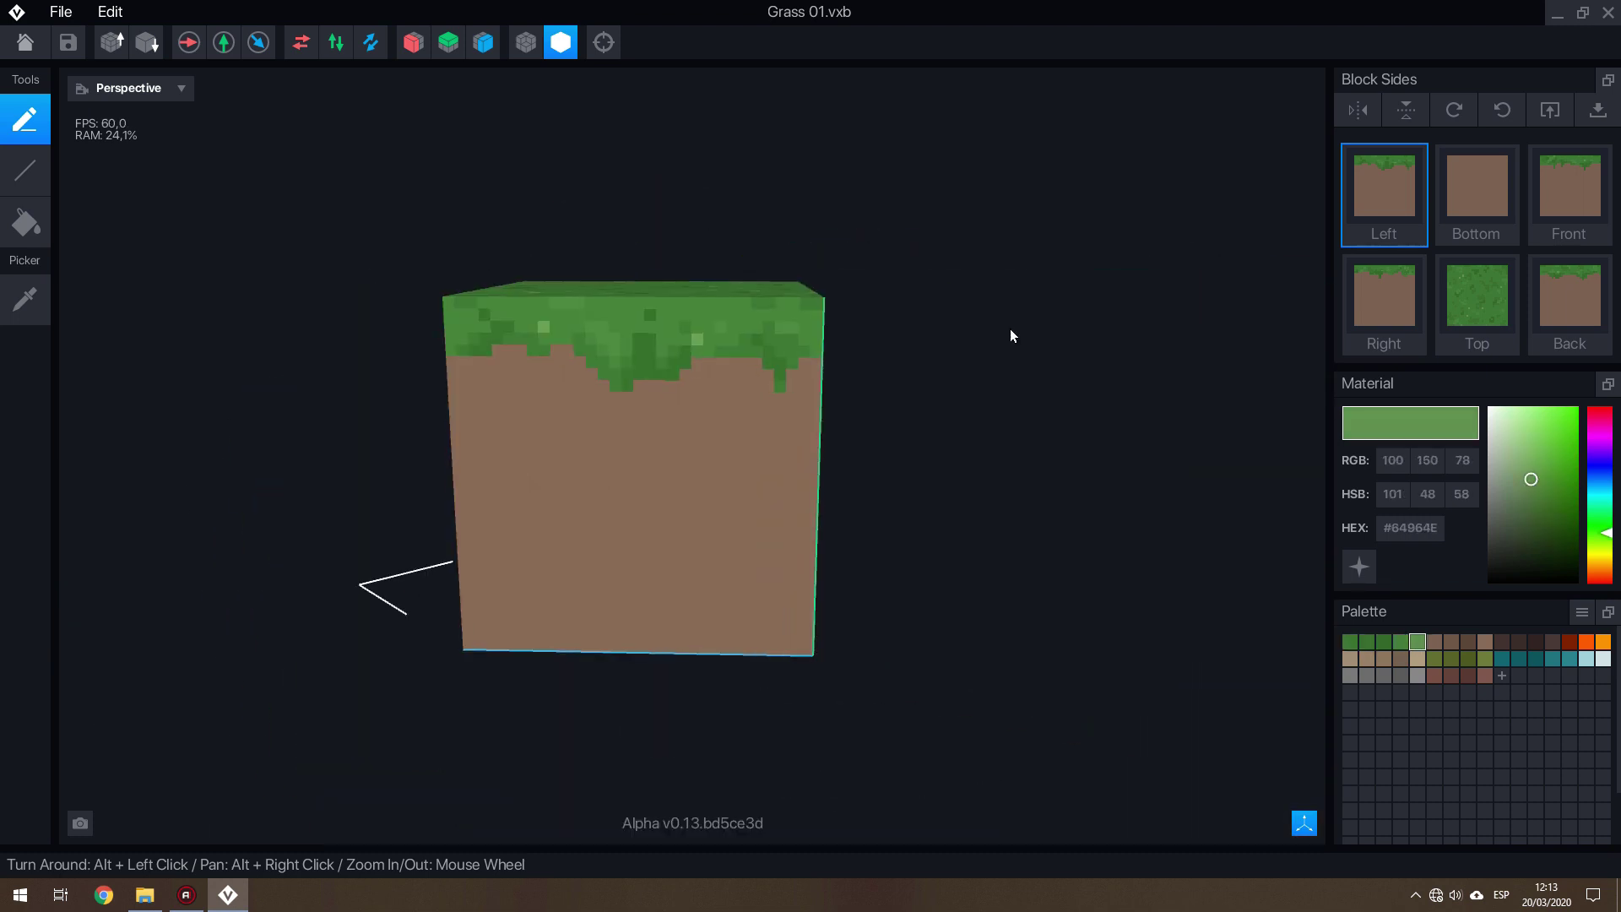
# Examine the block's faces one by one in the flat views, including Top, and return to the perspective view
pyautogui.click(127, 88)
pyautogui.click(127, 169)
pyautogui.click(127, 88)
pyautogui.click(126, 195)
pyautogui.click(127, 88)
pyautogui.click(127, 245)
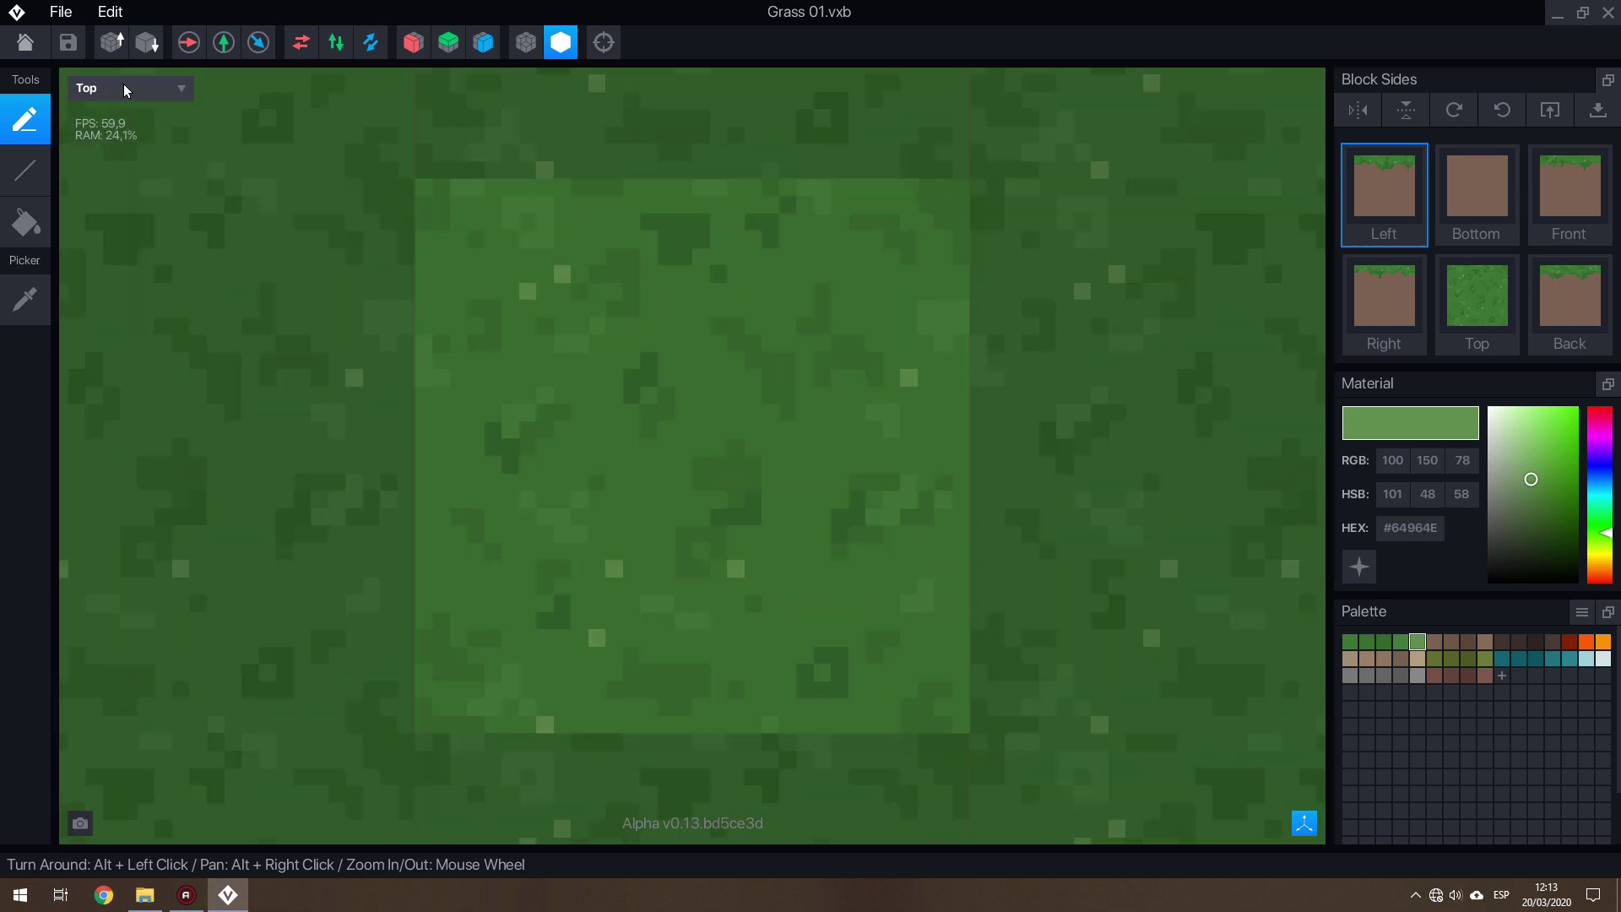
pyautogui.click(123, 88)
pyautogui.click(127, 272)
pyautogui.click(127, 88)
pyautogui.click(126, 296)
pyautogui.click(127, 88)
pyautogui.click(127, 119)
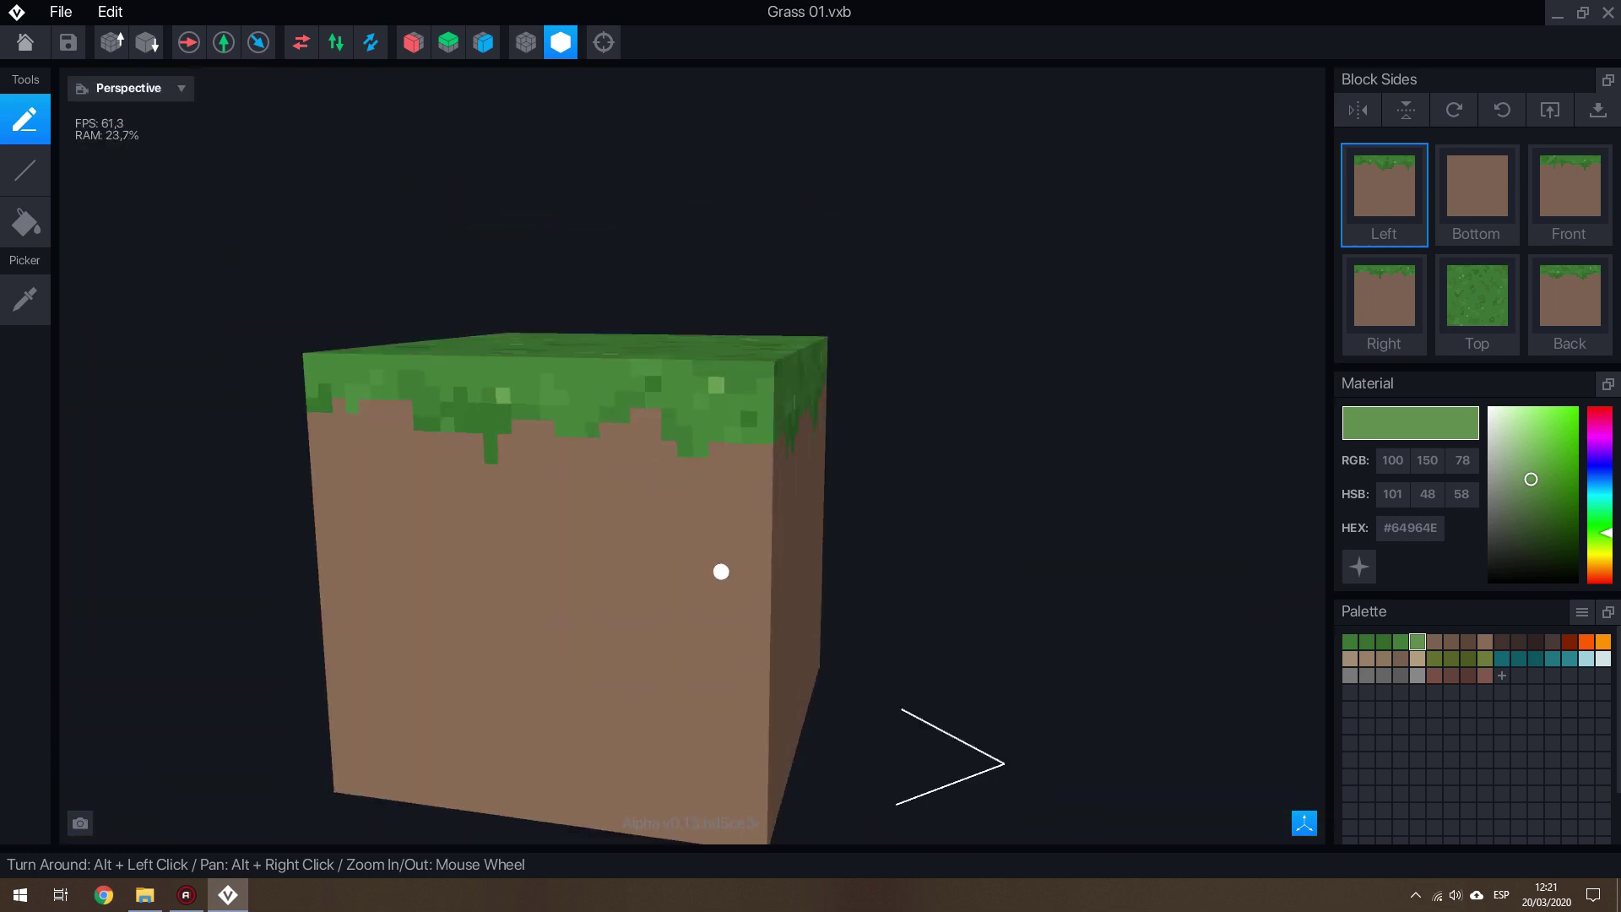
# Draw dark brown #5B473A cracks that outline irregular stones in the dirt area of the block's sides
pyautogui.moveTo(721, 572)
pyautogui.keyDown('alt'); pyautogui.mouseDown()
pyautogui.moveTo(511, 459)
pyautogui.moveTo(655, 560)
pyautogui.moveTo(544, 545)
pyautogui.moveTo(774, 504)
pyautogui.moveTo(554, 571)
pyautogui.moveTo(745, 453)
pyautogui.moveTo(867, 574)
pyautogui.moveTo(493, 530)
pyautogui.moveTo(536, 499)
pyautogui.moveTo(473, 569)
pyautogui.moveTo(598, 527)
pyautogui.moveTo(646, 414)
pyautogui.mouseUp(); pyautogui.keyUp('alt')
pyautogui.click(1469, 642)
pyautogui.keyDown('alt'); pyautogui.moveTo(789, 426); pyautogui.dragTo(1157, 382); pyautogui.keyUp('alt')
pyautogui.moveTo(1124, 446)
pyautogui.mouseDown()
pyautogui.moveTo(981, 483)
pyautogui.moveTo(1023, 474)
pyautogui.moveTo(1026, 521)
pyautogui.moveTo(715, 545)
pyautogui.moveTo(776, 564)
pyautogui.moveTo(693, 506)
pyautogui.moveTo(760, 473)
pyautogui.mouseUp()
pyautogui.moveTo(810, 364)
pyautogui.mouseDown()
pyautogui.moveTo(827, 417)
pyautogui.moveTo(948, 540)
pyautogui.moveTo(645, 434)
pyautogui.mouseUp()
pyautogui.moveTo(713, 355)
pyautogui.mouseDown()
pyautogui.moveTo(895, 226)
pyautogui.moveTo(954, 302)
pyautogui.moveTo(917, 301)
pyautogui.moveTo(1025, 277)
pyautogui.moveTo(920, 245)
pyautogui.mouseUp()
# Continue the #5B473A stone outlines over the remaining sides and the underside of the block
pyautogui.moveTo(920, 245)
pyautogui.keyDown('alt'); pyautogui.mouseDown()
pyautogui.moveTo(845, 254)
pyautogui.moveTo(865, 561)
pyautogui.moveTo(757, 507)
pyautogui.moveTo(905, 445)
pyautogui.moveTo(726, 494)
pyautogui.moveTo(714, 515)
pyautogui.mouseUp(); pyautogui.keyUp('alt')
pyautogui.moveTo(714, 516)
pyautogui.mouseDown()
pyautogui.moveTo(699, 597)
pyautogui.moveTo(778, 543)
pyautogui.moveTo(579, 337)
pyautogui.moveTo(674, 445)
pyautogui.moveTo(518, 181)
pyautogui.moveTo(796, 225)
pyautogui.moveTo(760, 532)
pyautogui.moveTo(720, 435)
pyautogui.mouseUp()
pyautogui.moveTo(721, 435)
pyautogui.mouseDown()
pyautogui.moveTo(765, 346)
pyautogui.moveTo(348, 519)
pyautogui.moveTo(211, 253)
pyautogui.mouseUp()
pyautogui.click(131, 88)
pyautogui.click(116, 170)
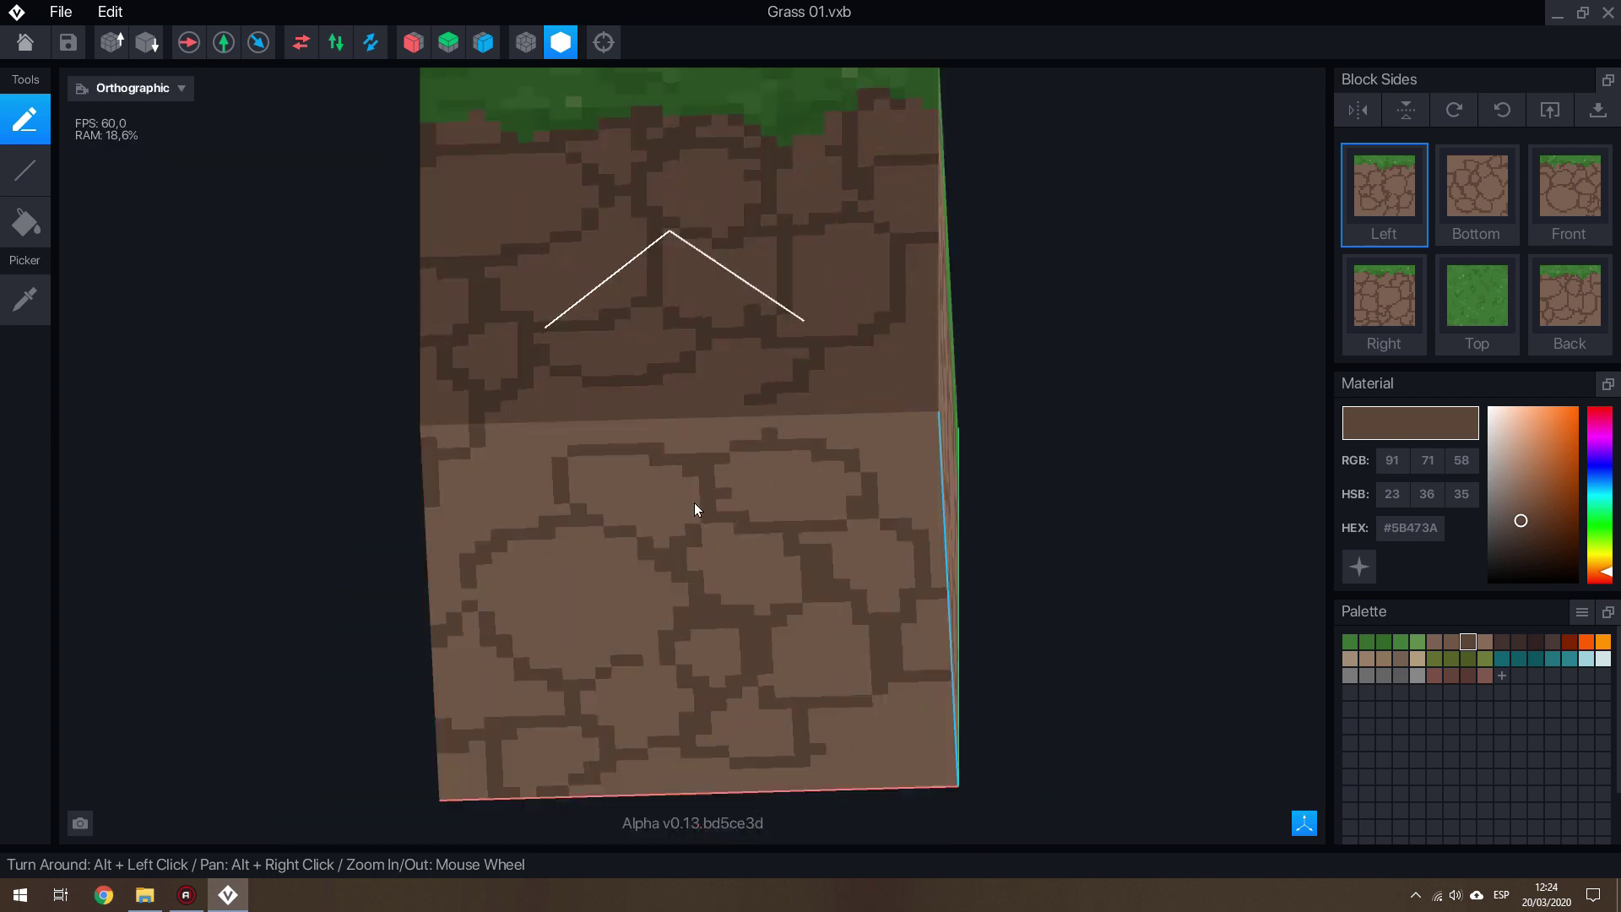
pyautogui.keyDown('alt'); pyautogui.moveTo(444, 530); pyautogui.dragTo(723, 203); pyautogui.keyUp('alt')
# Inspect how the crack pattern tiles across the block's Left, Right and Bottom faces
pyautogui.click(131, 87)
pyautogui.click(127, 172)
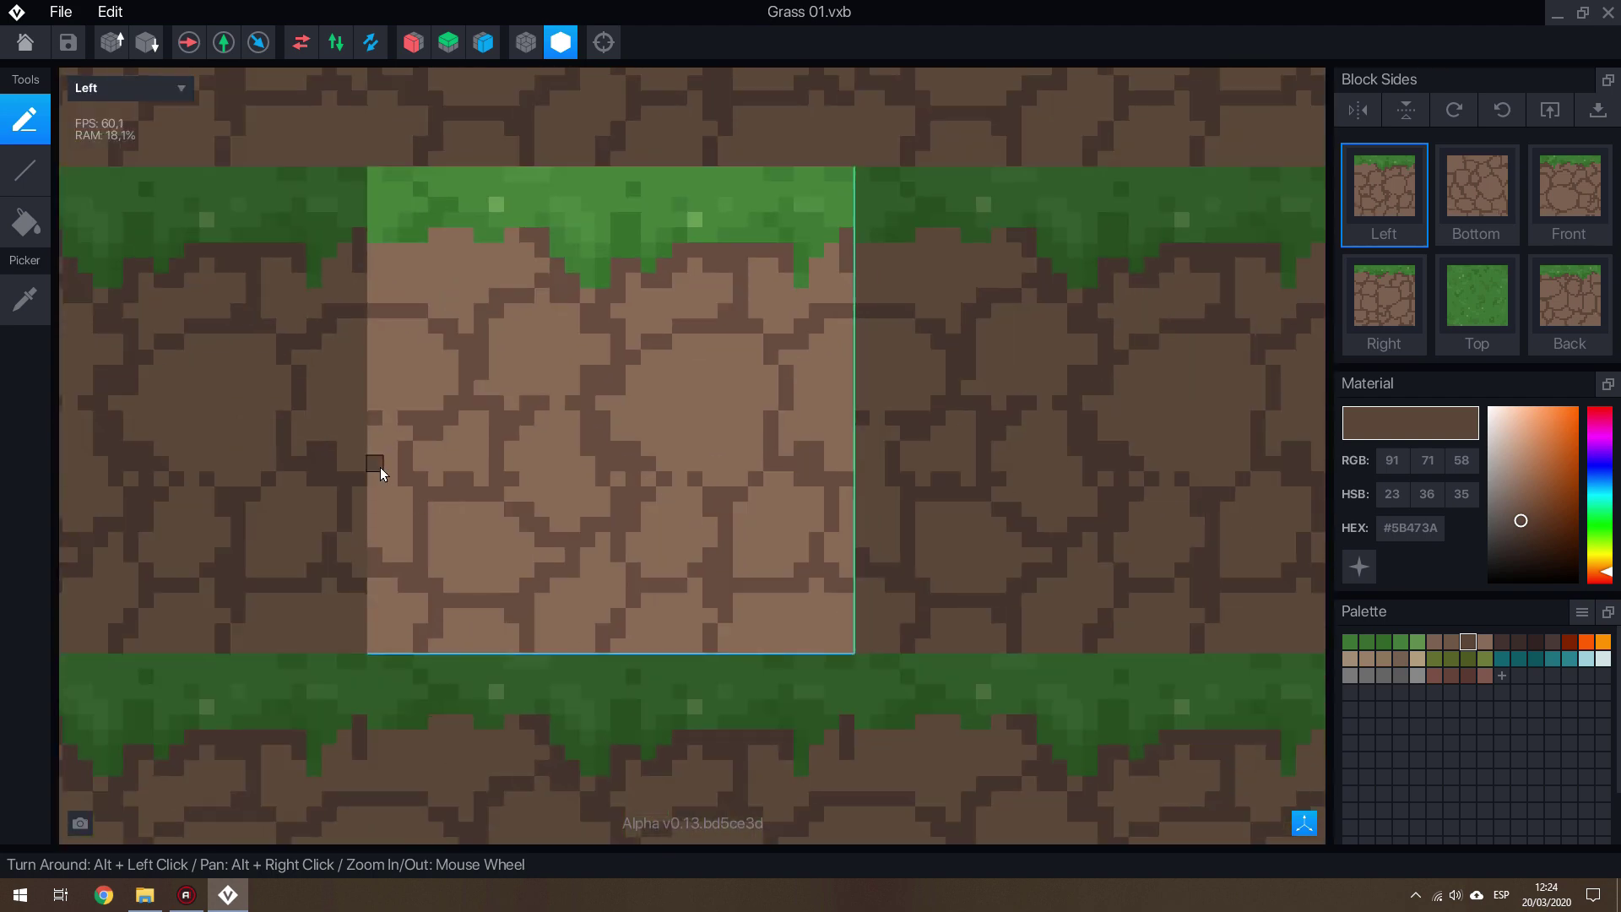
pyautogui.scroll(-1, 837, 452)
pyautogui.click(131, 87)
pyautogui.click(126, 192)
pyautogui.scroll(-3, 701, 514)
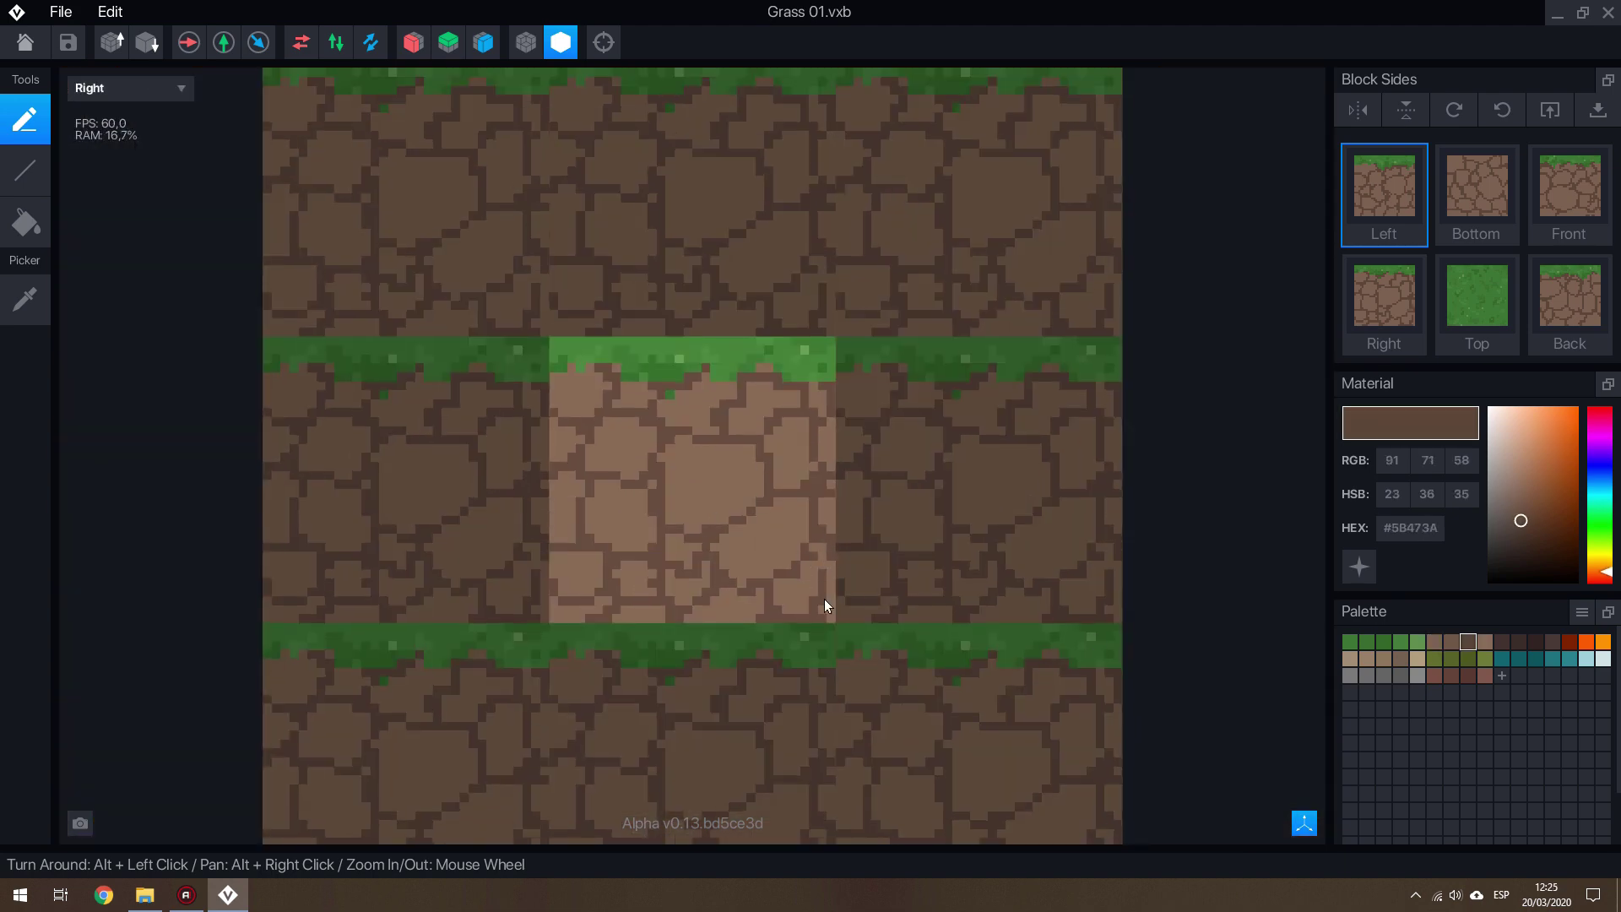
pyautogui.click(131, 88)
pyautogui.click(126, 214)
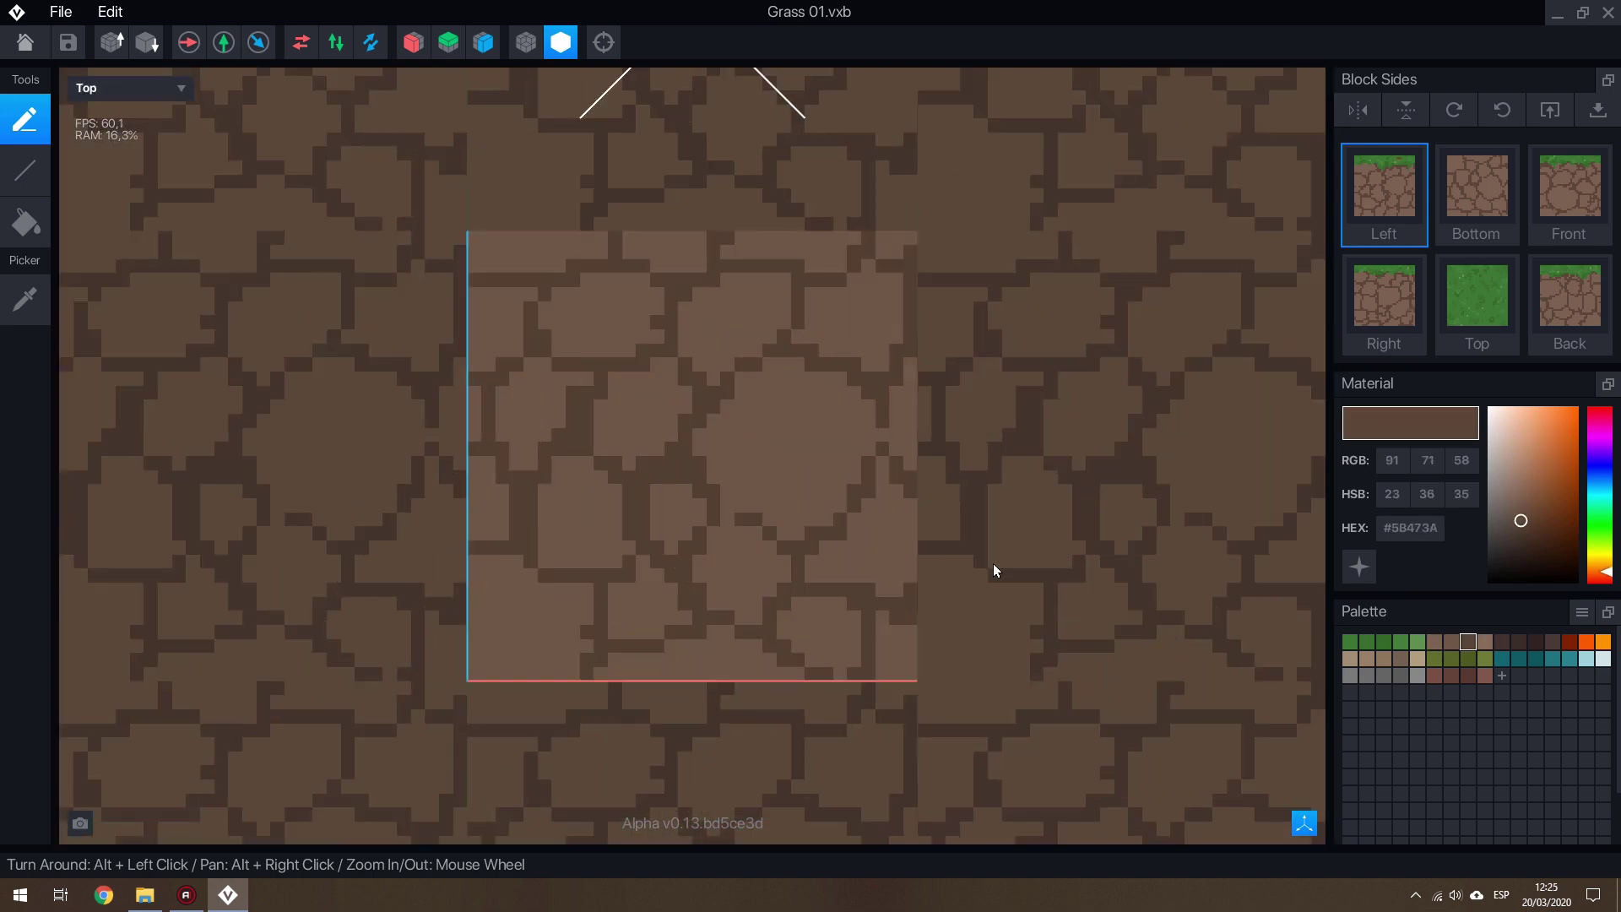
pyautogui.keyDown('alt'); pyautogui.moveTo(994, 564); pyautogui.dragTo(581, 668); pyautogui.keyUp('alt')
pyautogui.click(131, 87)
pyautogui.click(119, 277)
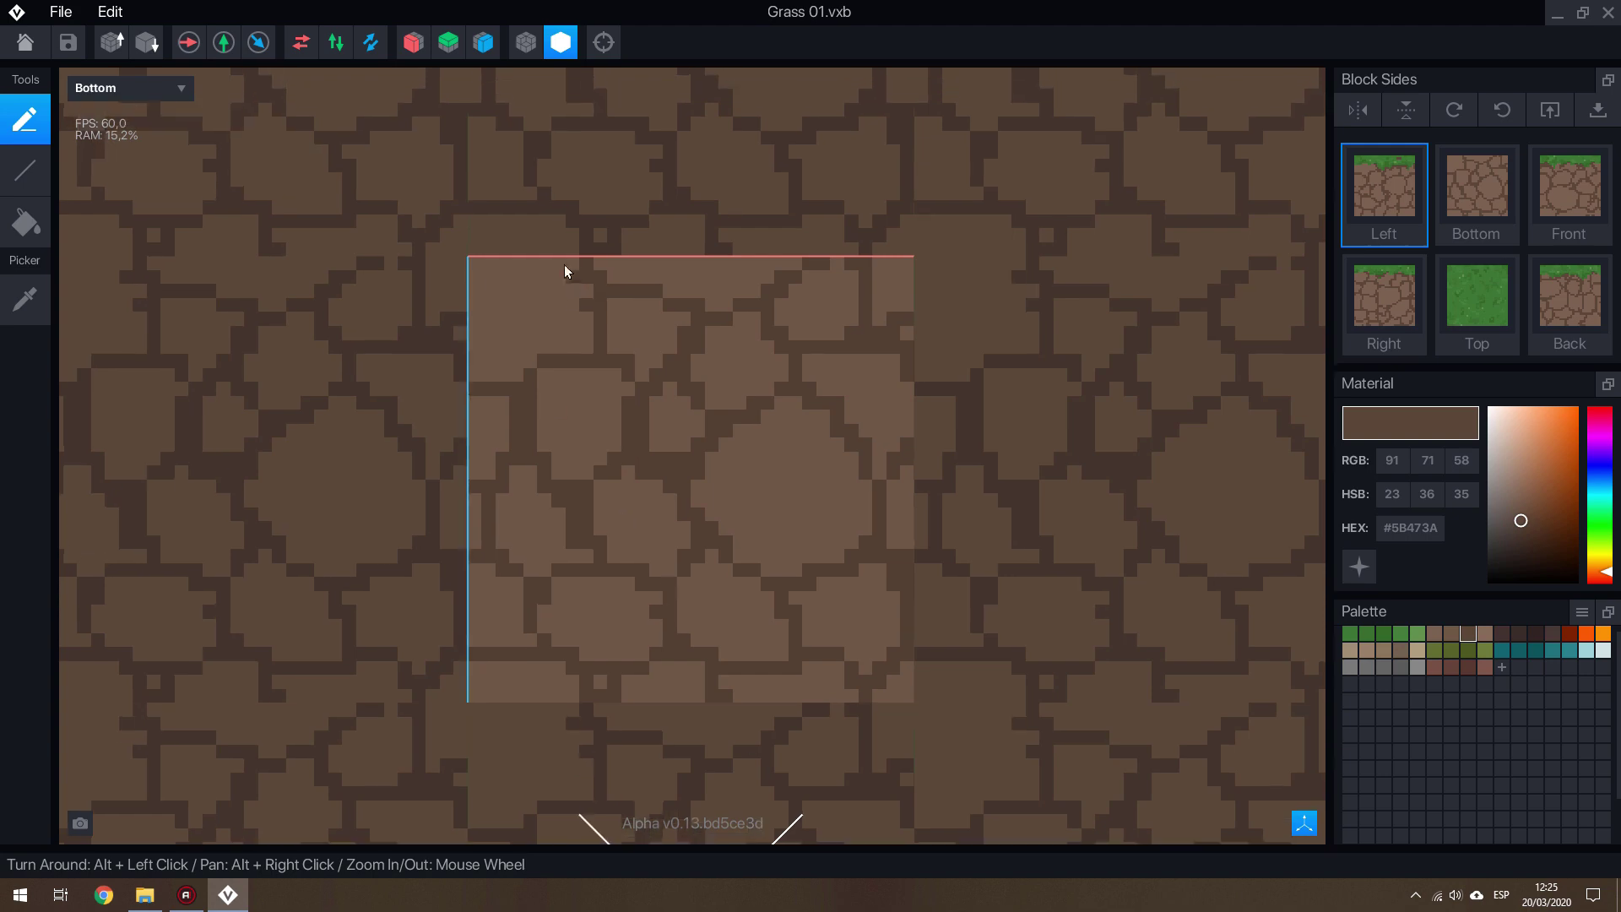
pyautogui.scroll(-3, 675, 380)
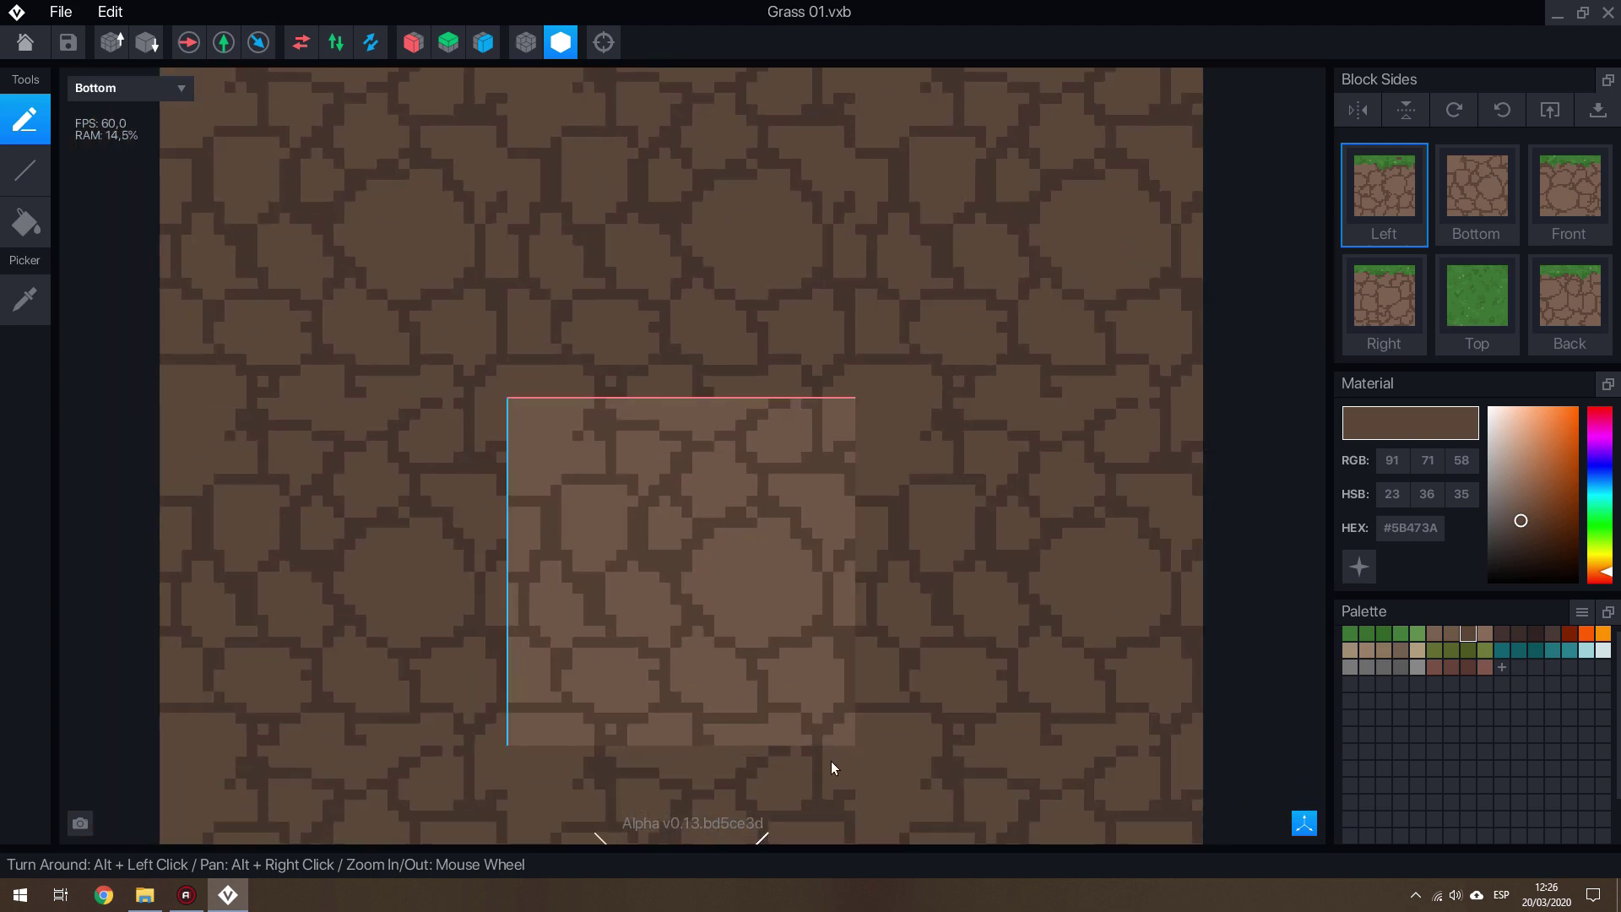
# Inspect how the crack pattern tiles across the block's Front and Back faces
pyautogui.click(131, 87)
pyautogui.click(122, 135)
pyautogui.click(131, 88)
pyautogui.click(122, 177)
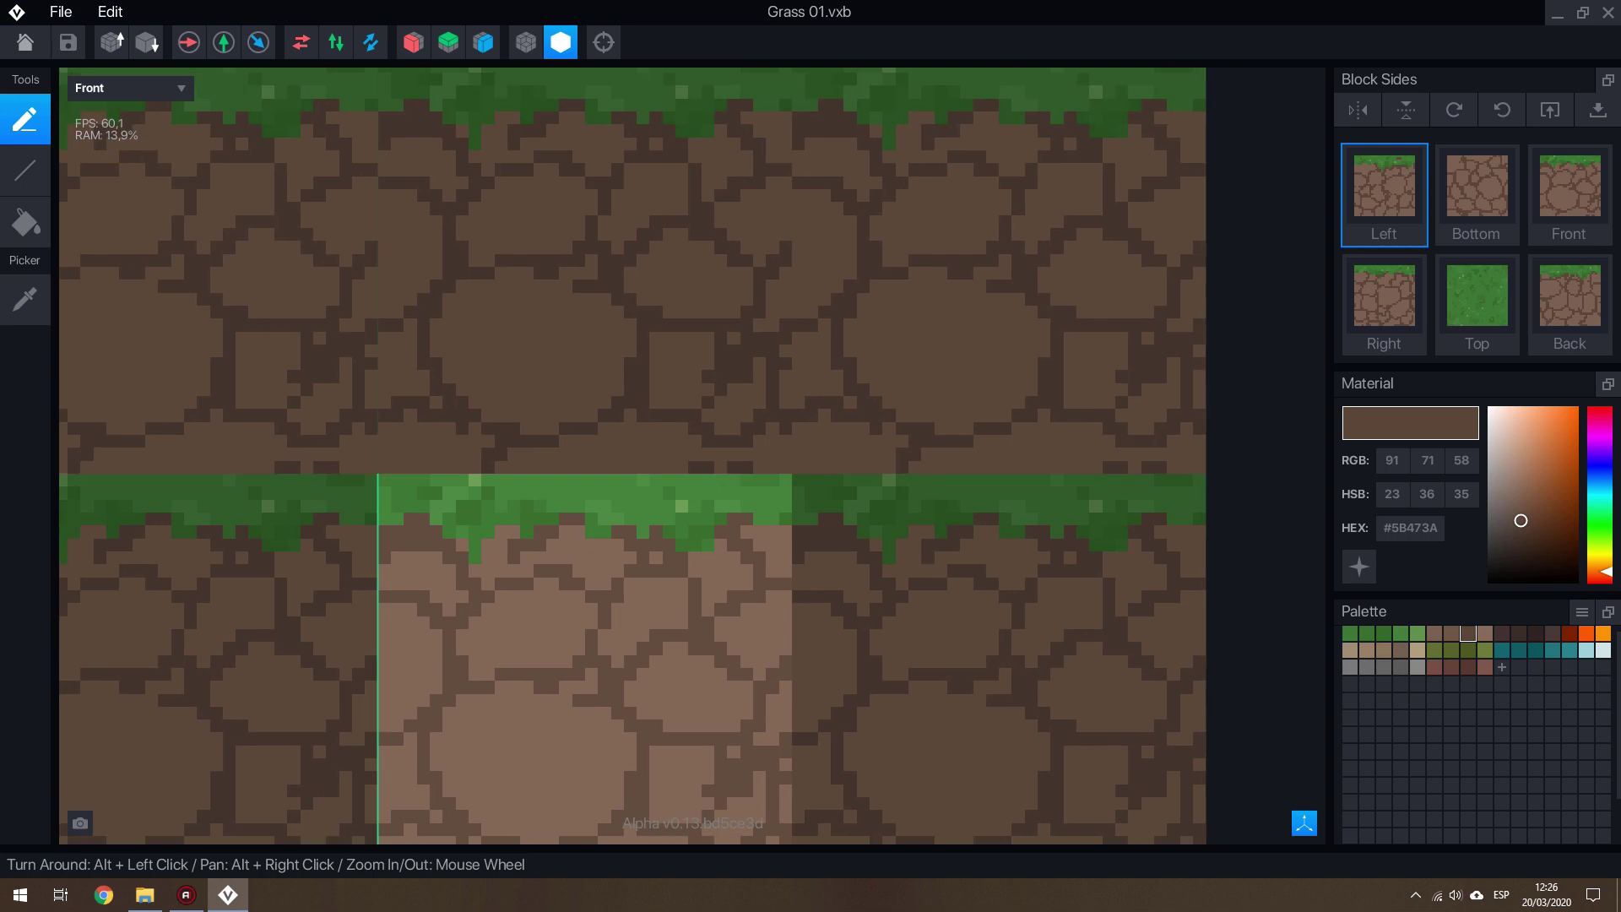
pyautogui.click(131, 88)
pyautogui.click(127, 300)
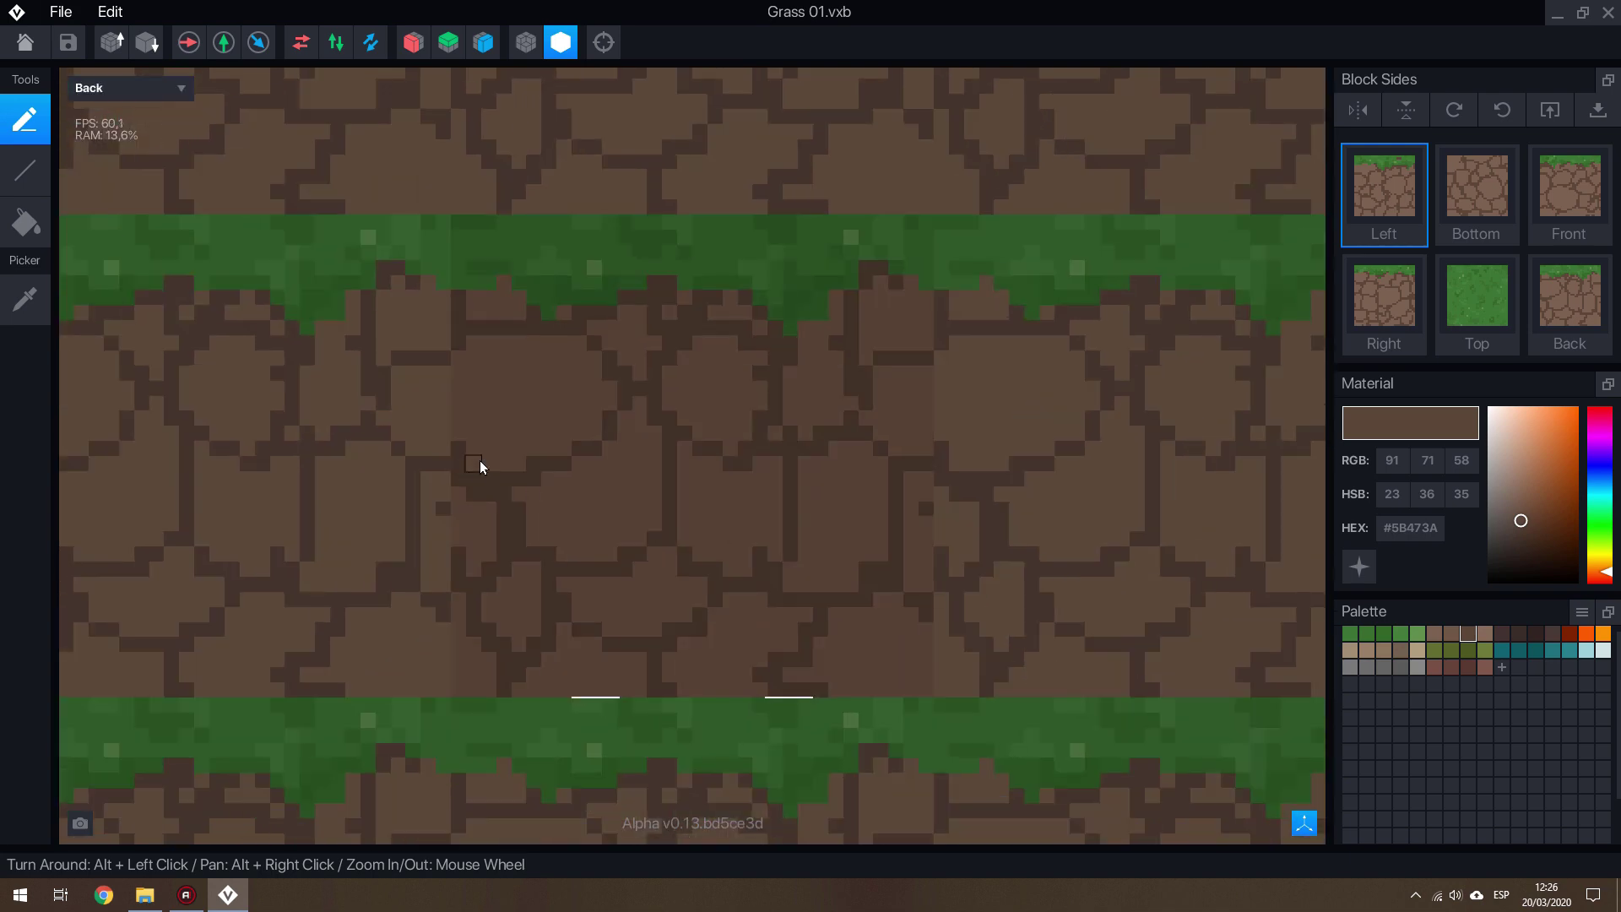
pyautogui.scroll(-2, 675, 507)
pyautogui.scroll(1, 754, 706)
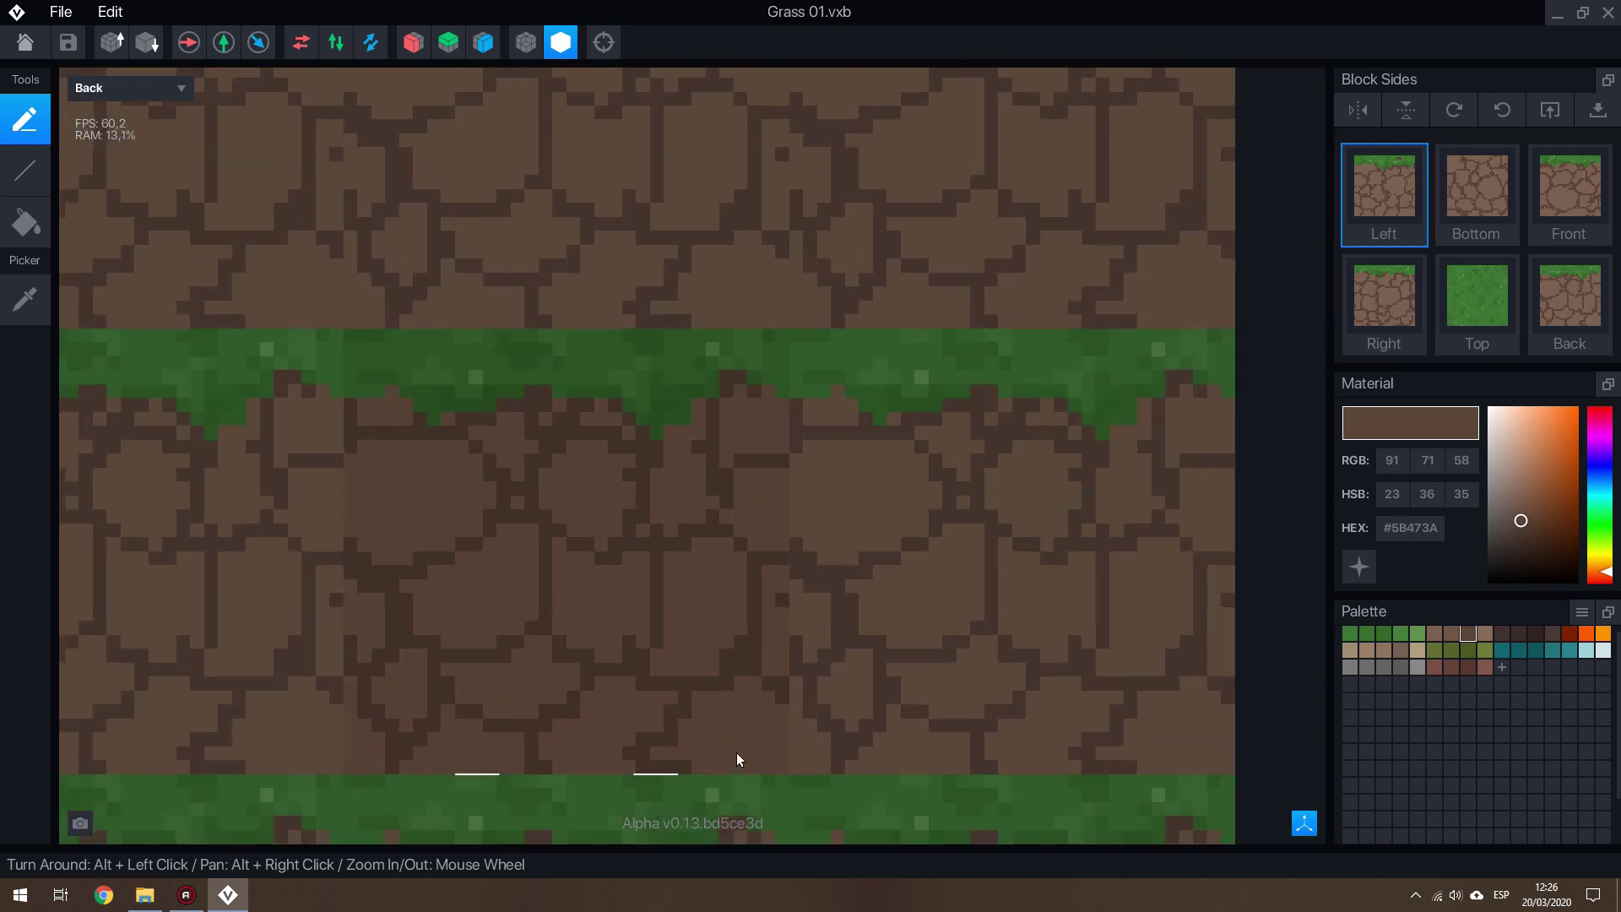
pyautogui.scroll(-2, 718, 597)
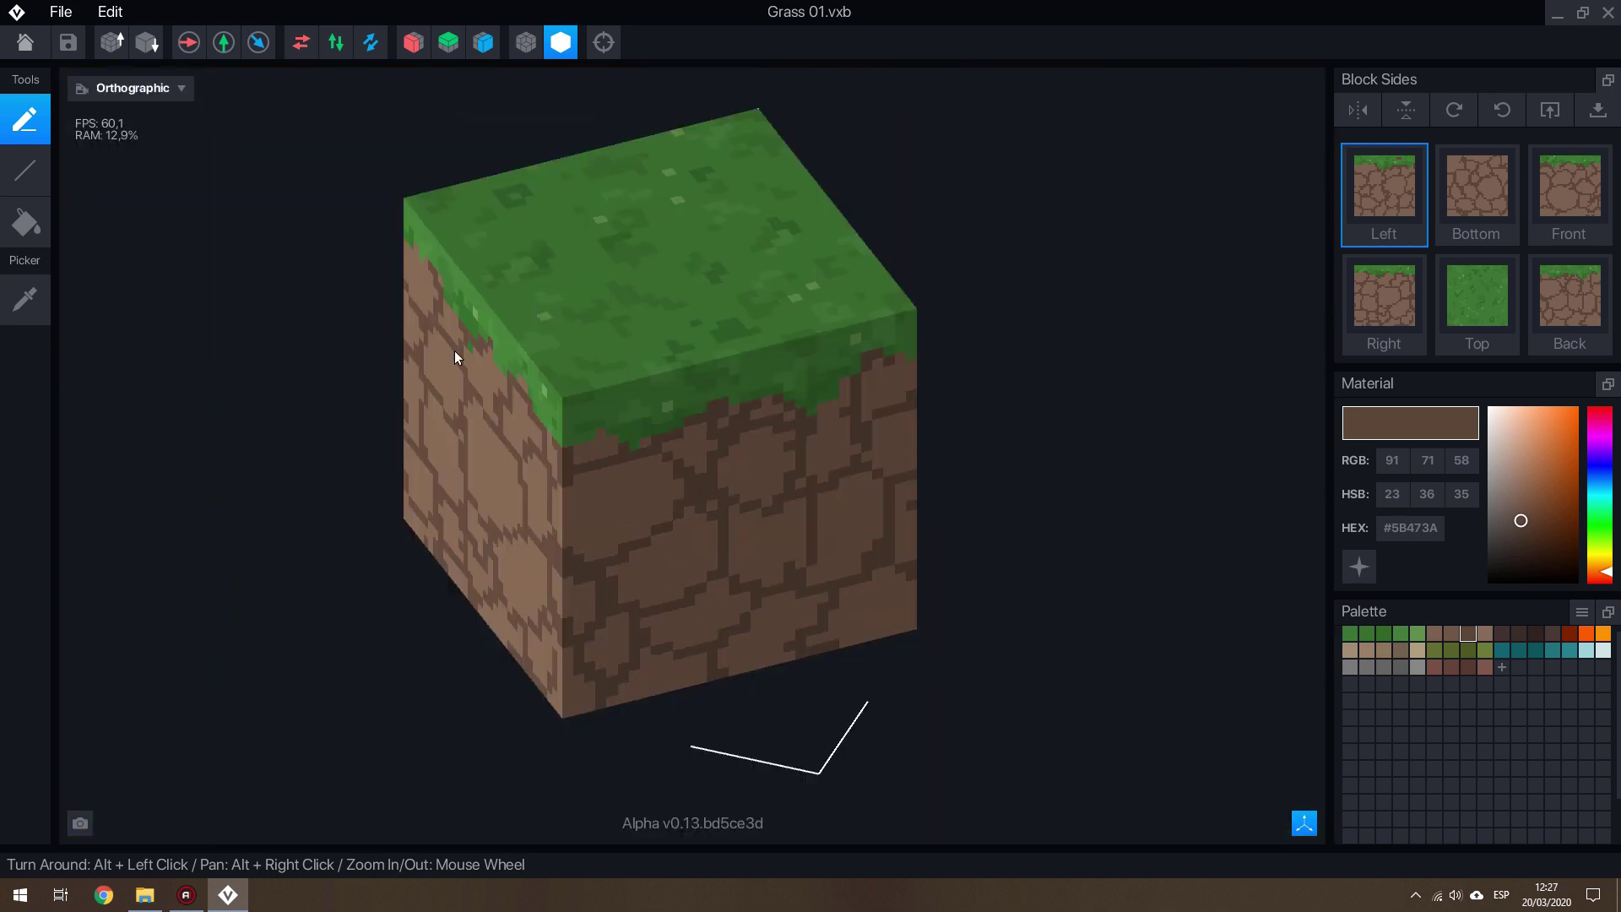
# In the orthographic view, shade the lower parts of the stones on the block's right side with brown #6D5748
pyautogui.keyDown('alt'); pyautogui.moveTo(456, 355); pyautogui.dragTo(590, 571); pyautogui.keyUp('alt')
pyautogui.keyDown('alt'); pyautogui.click(589, 565); pyautogui.keyUp('alt')
pyautogui.doubleClick(488, 566)
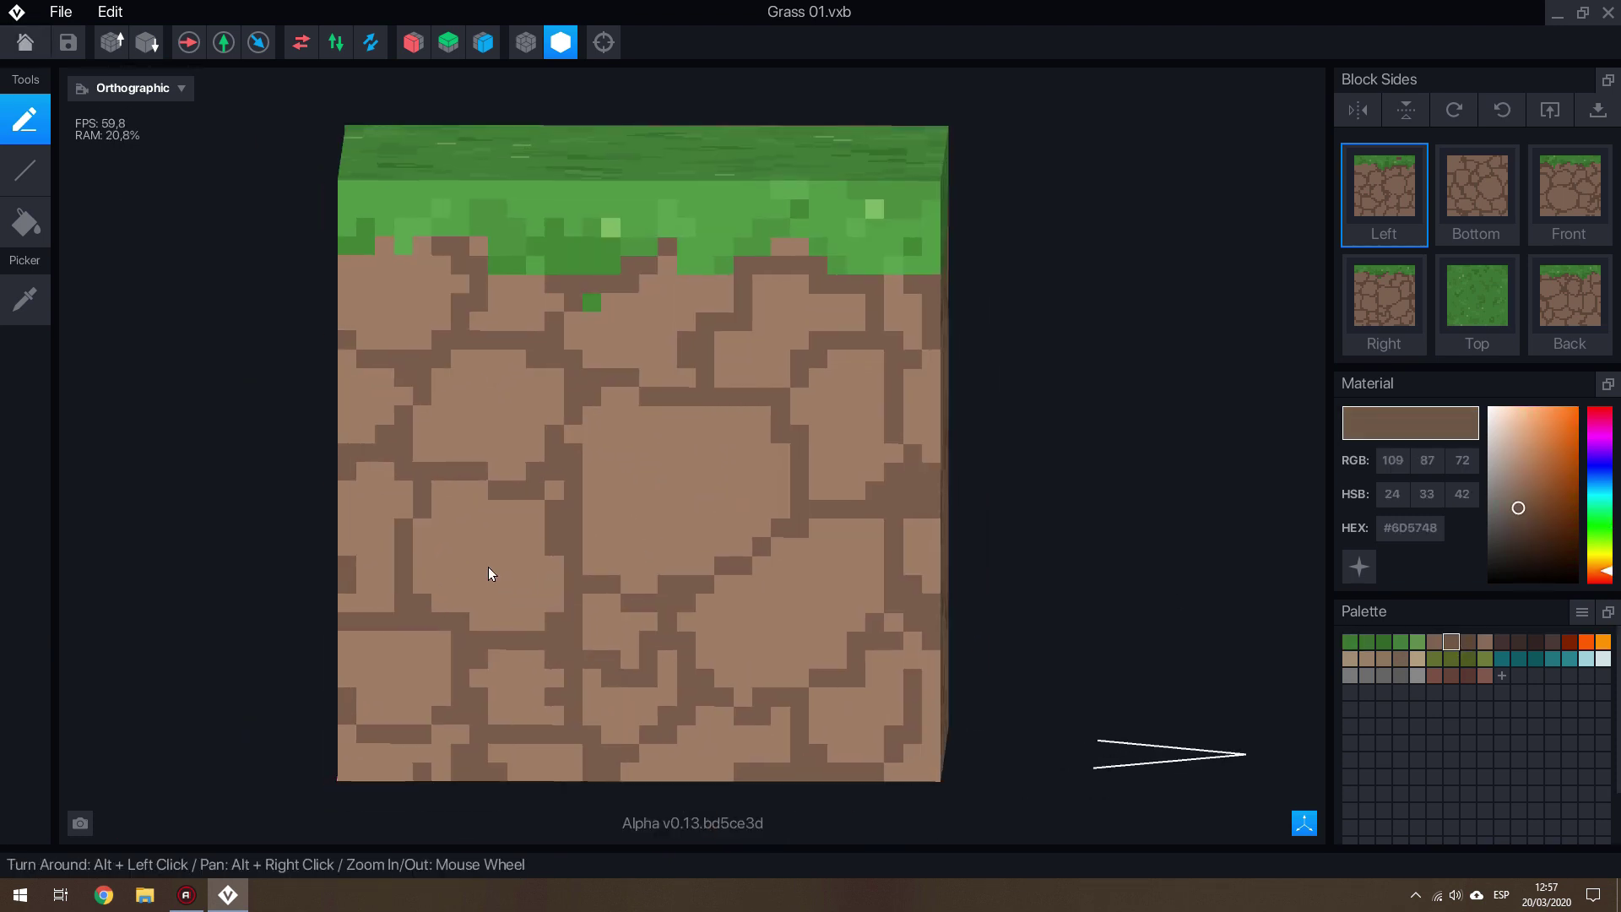
pyautogui.moveTo(592, 498)
pyautogui.mouseDown()
pyautogui.moveTo(774, 504)
pyautogui.moveTo(699, 519)
pyautogui.moveTo(883, 454)
pyautogui.moveTo(782, 372)
pyautogui.mouseUp()
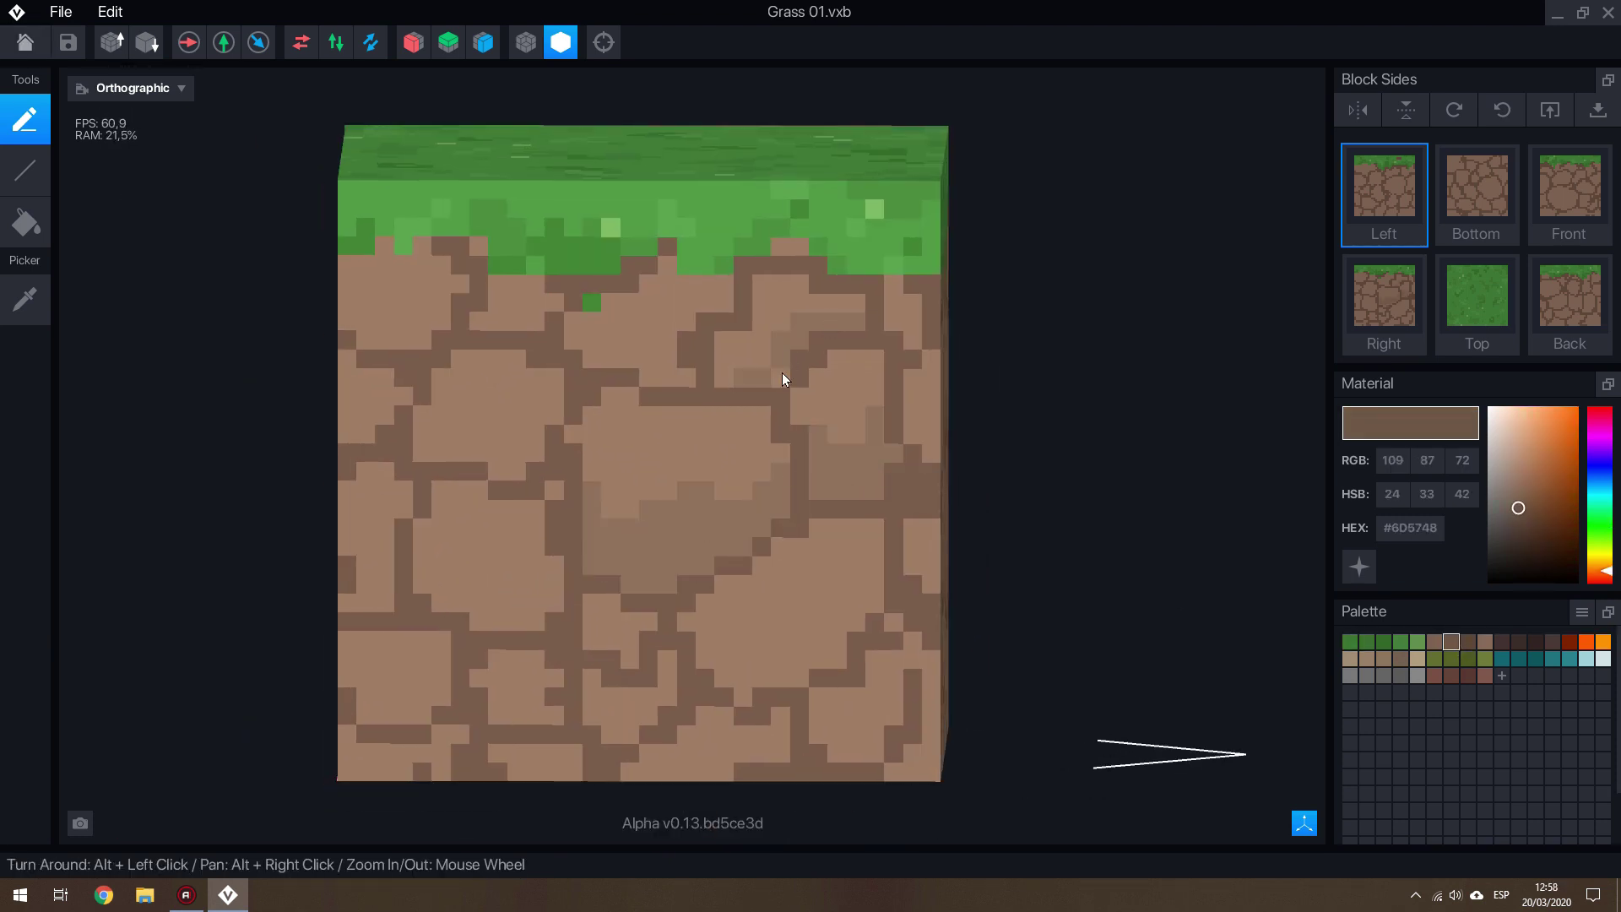
pyautogui.moveTo(414, 438)
pyautogui.mouseDown()
pyautogui.moveTo(687, 322)
pyautogui.moveTo(431, 439)
pyautogui.moveTo(443, 275)
pyautogui.moveTo(836, 337)
pyautogui.moveTo(872, 571)
pyautogui.moveTo(836, 663)
pyautogui.moveTo(371, 698)
pyautogui.mouseUp()
pyautogui.keyDown('alt'); pyautogui.moveTo(376, 597); pyautogui.dragTo(832, 701, button='right'); pyautogui.keyUp('alt')
pyautogui.moveTo(830, 696)
pyautogui.mouseDown()
pyautogui.moveTo(681, 585)
pyautogui.moveTo(402, 721)
pyautogui.mouseUp()
# Paint light brown #856B5A highlights along the upper edges of the stones on the right side
pyautogui.scroll(1, 748, 343)
pyautogui.moveTo(749, 343)
pyautogui.mouseDown()
pyautogui.moveTo(870, 657)
pyautogui.moveTo(923, 608)
pyautogui.mouseUp()
pyautogui.moveTo(409, 498)
pyautogui.mouseDown()
pyautogui.moveTo(626, 503)
pyautogui.moveTo(808, 357)
pyautogui.moveTo(764, 239)
pyautogui.mouseUp()
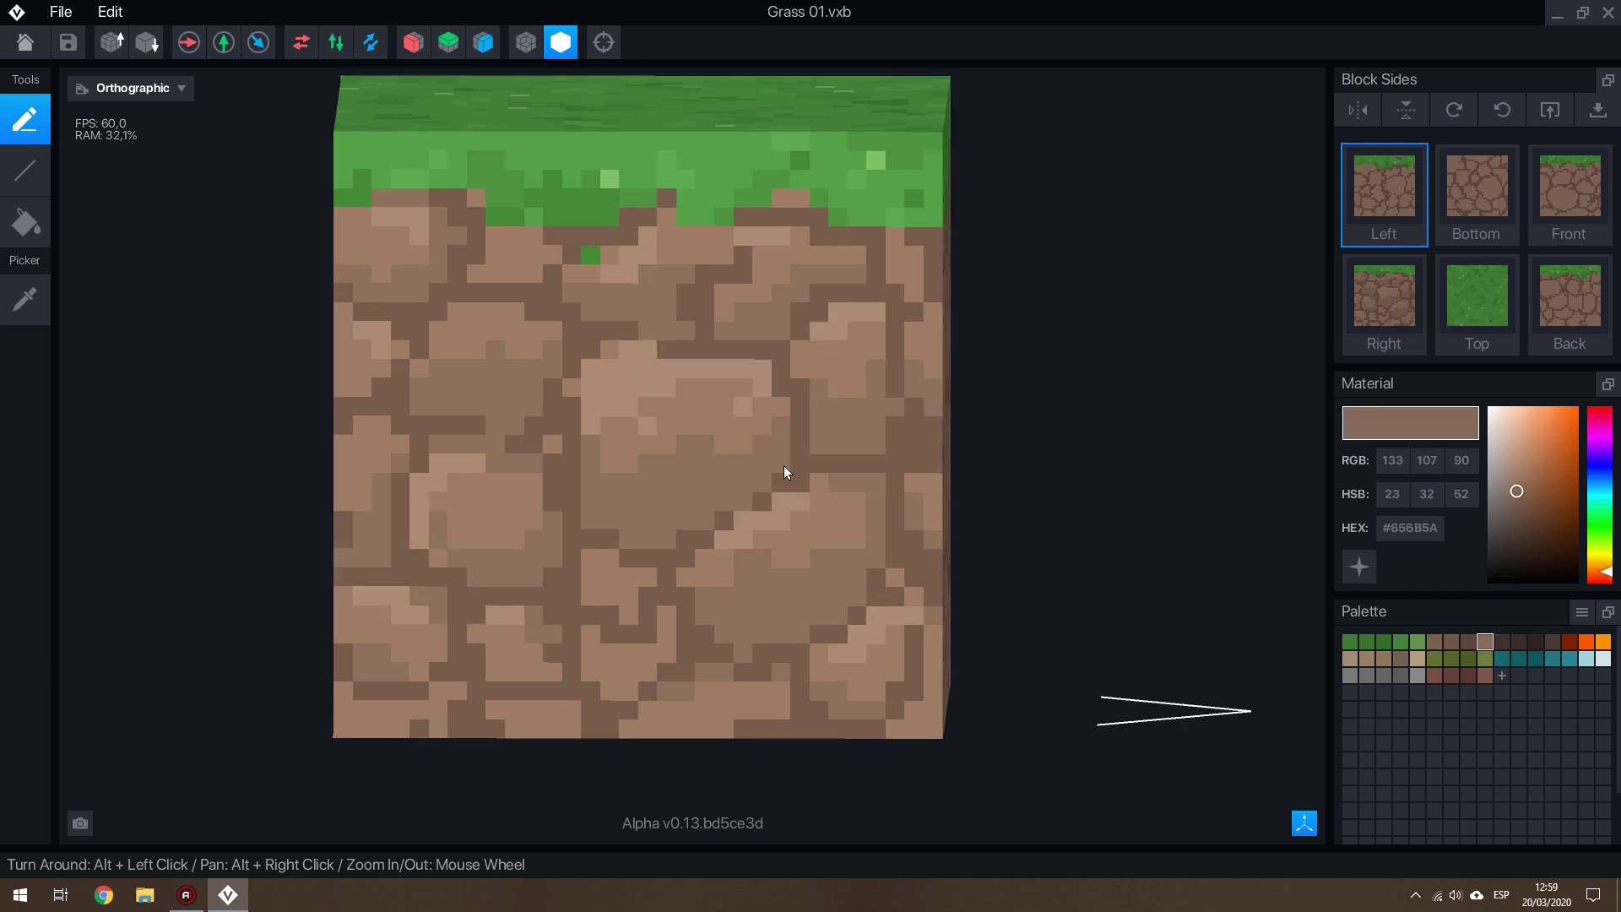
# Shade the lower part of the front side's large stone with #6D5748 and highlight its upper part with #856B5A
pyautogui.moveTo(789, 473)
pyautogui.keyDown('alt'); pyautogui.mouseDown()
pyautogui.moveTo(623, 470)
pyautogui.moveTo(473, 507)
pyautogui.mouseUp(); pyautogui.keyUp('alt')
pyautogui.moveTo(394, 558)
pyautogui.mouseDown()
pyautogui.moveTo(668, 583)
pyautogui.moveTo(527, 672)
pyautogui.moveTo(541, 676)
pyautogui.moveTo(829, 631)
pyautogui.moveTo(587, 538)
pyautogui.mouseUp()
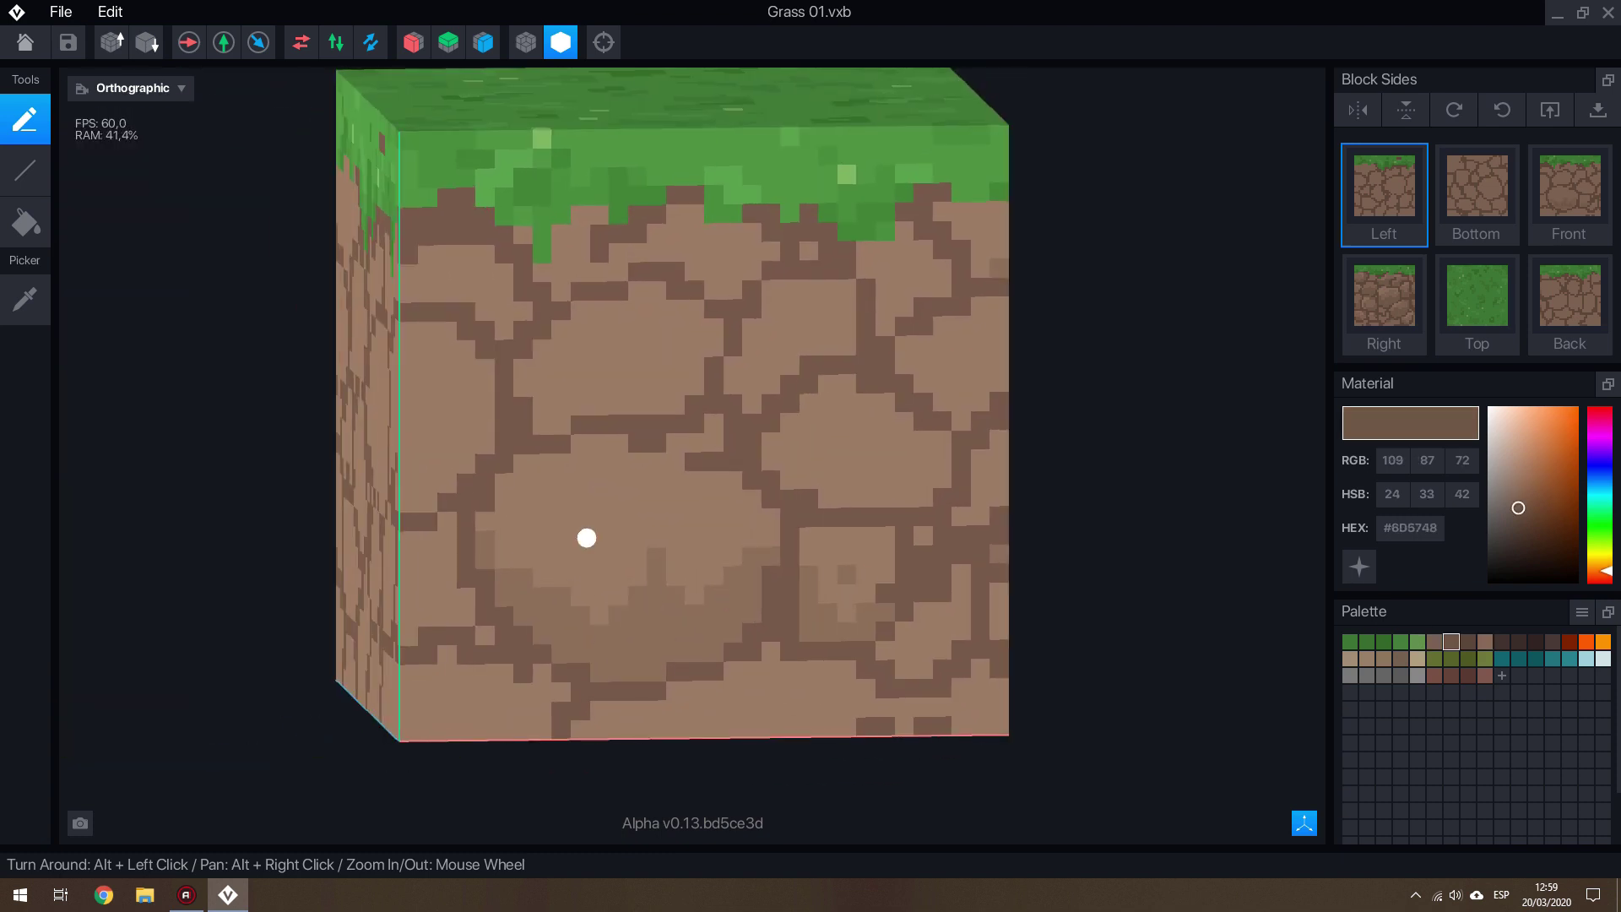
pyautogui.click(1486, 642)
pyautogui.moveTo(517, 463)
pyautogui.mouseDown()
pyautogui.moveTo(704, 488)
pyautogui.moveTo(637, 554)
pyautogui.mouseUp()
pyautogui.keyDown('alt'); pyautogui.moveTo(560, 497); pyautogui.dragTo(803, 437); pyautogui.keyUp('alt')
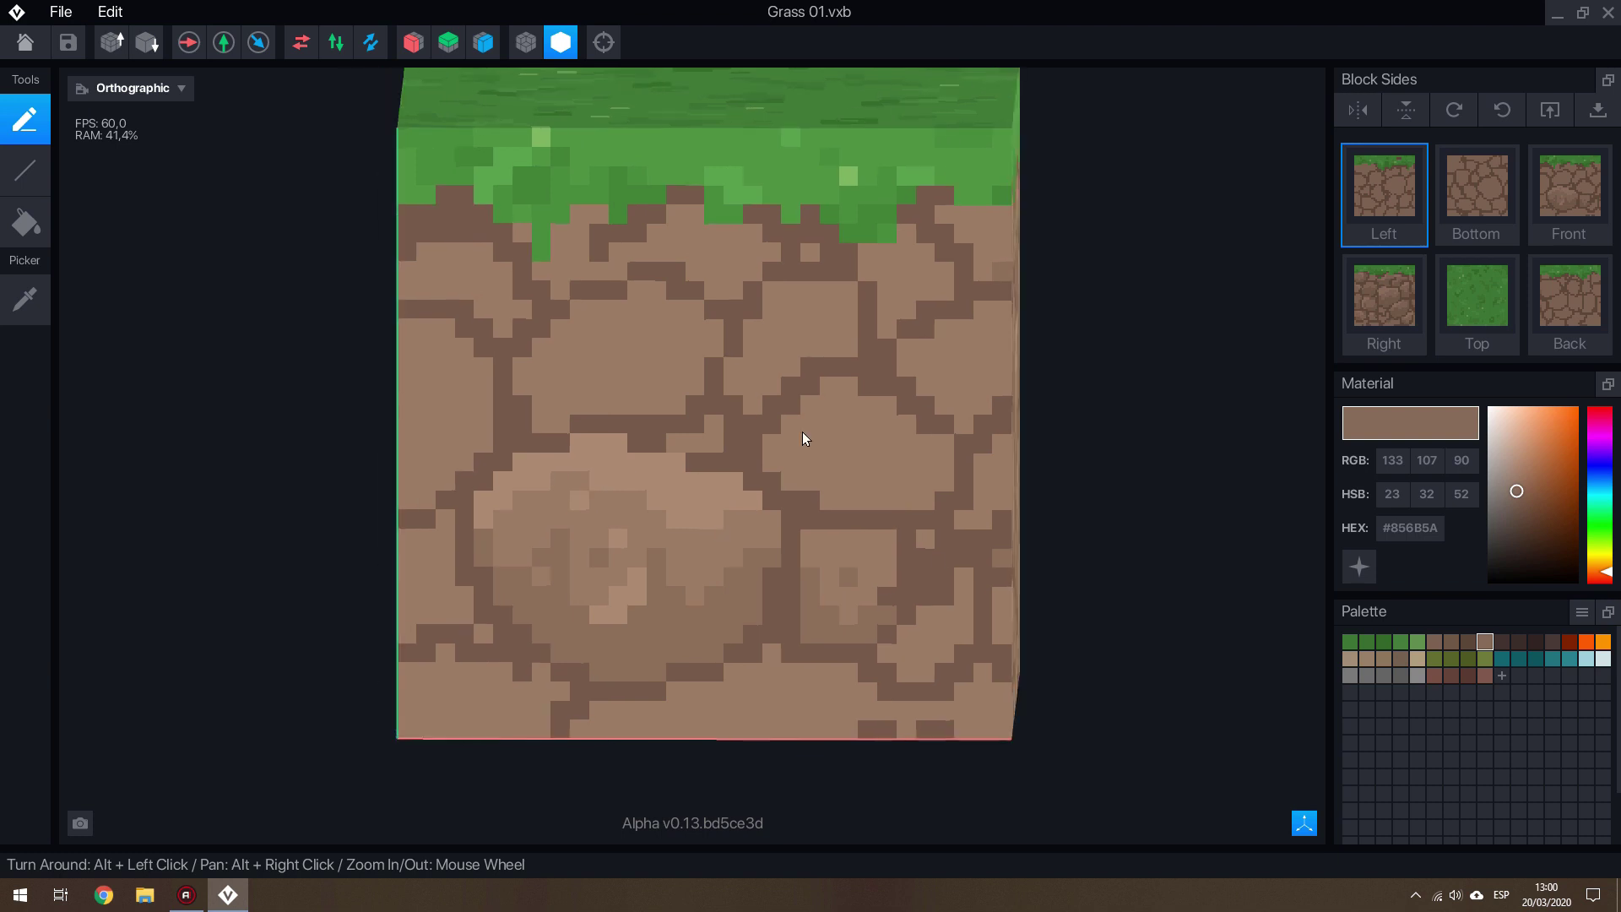
# Highlight the upper parts of the front side's remaining stones with #856B5A and shade their lower parts with #6D5748
pyautogui.moveTo(540, 386)
pyautogui.mouseDown()
pyautogui.moveTo(583, 359)
pyautogui.moveTo(597, 275)
pyautogui.moveTo(853, 253)
pyautogui.moveTo(416, 352)
pyautogui.moveTo(1002, 332)
pyautogui.mouseUp()
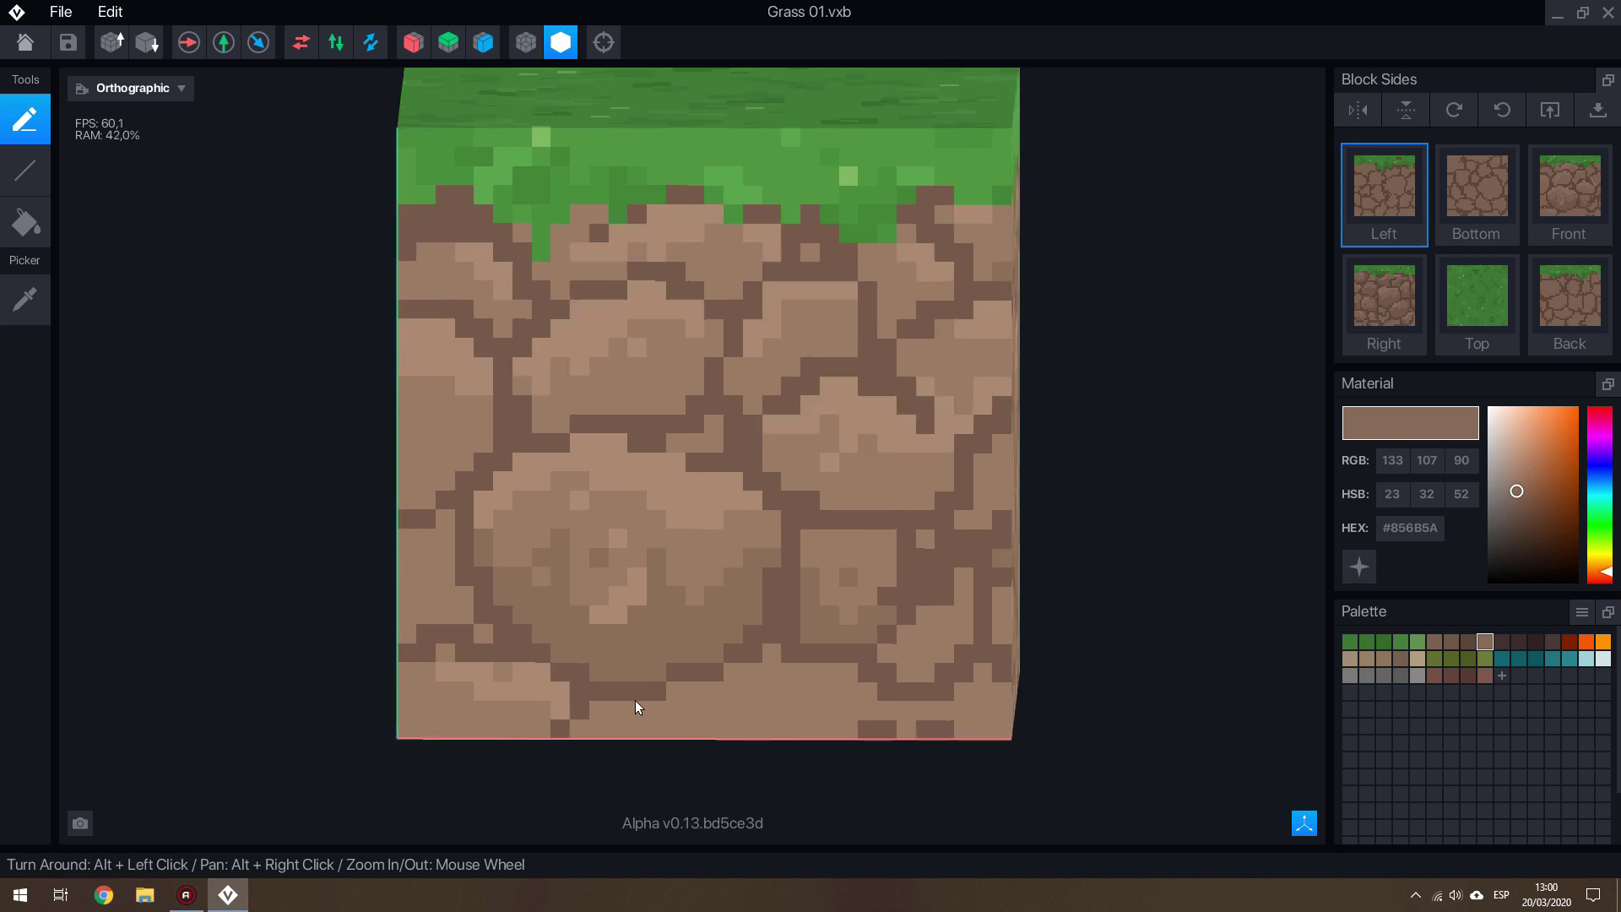
pyautogui.rightClick(832, 511)
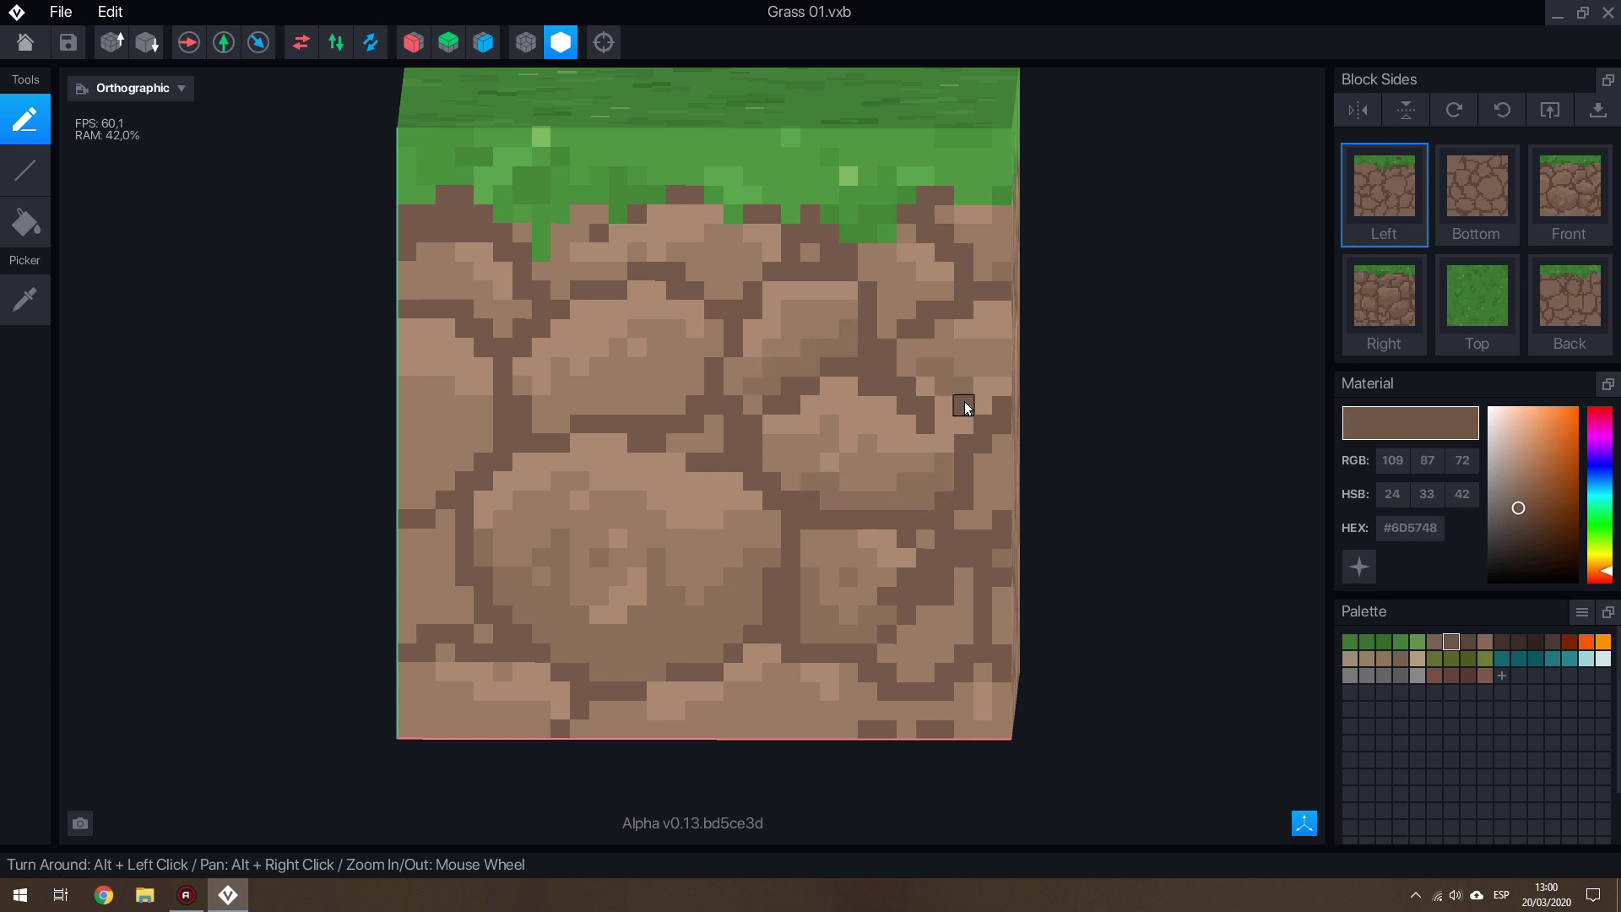
pyautogui.keyDown('alt'); pyautogui.moveTo(615, 270); pyautogui.dragTo(741, 620); pyautogui.keyUp('alt')
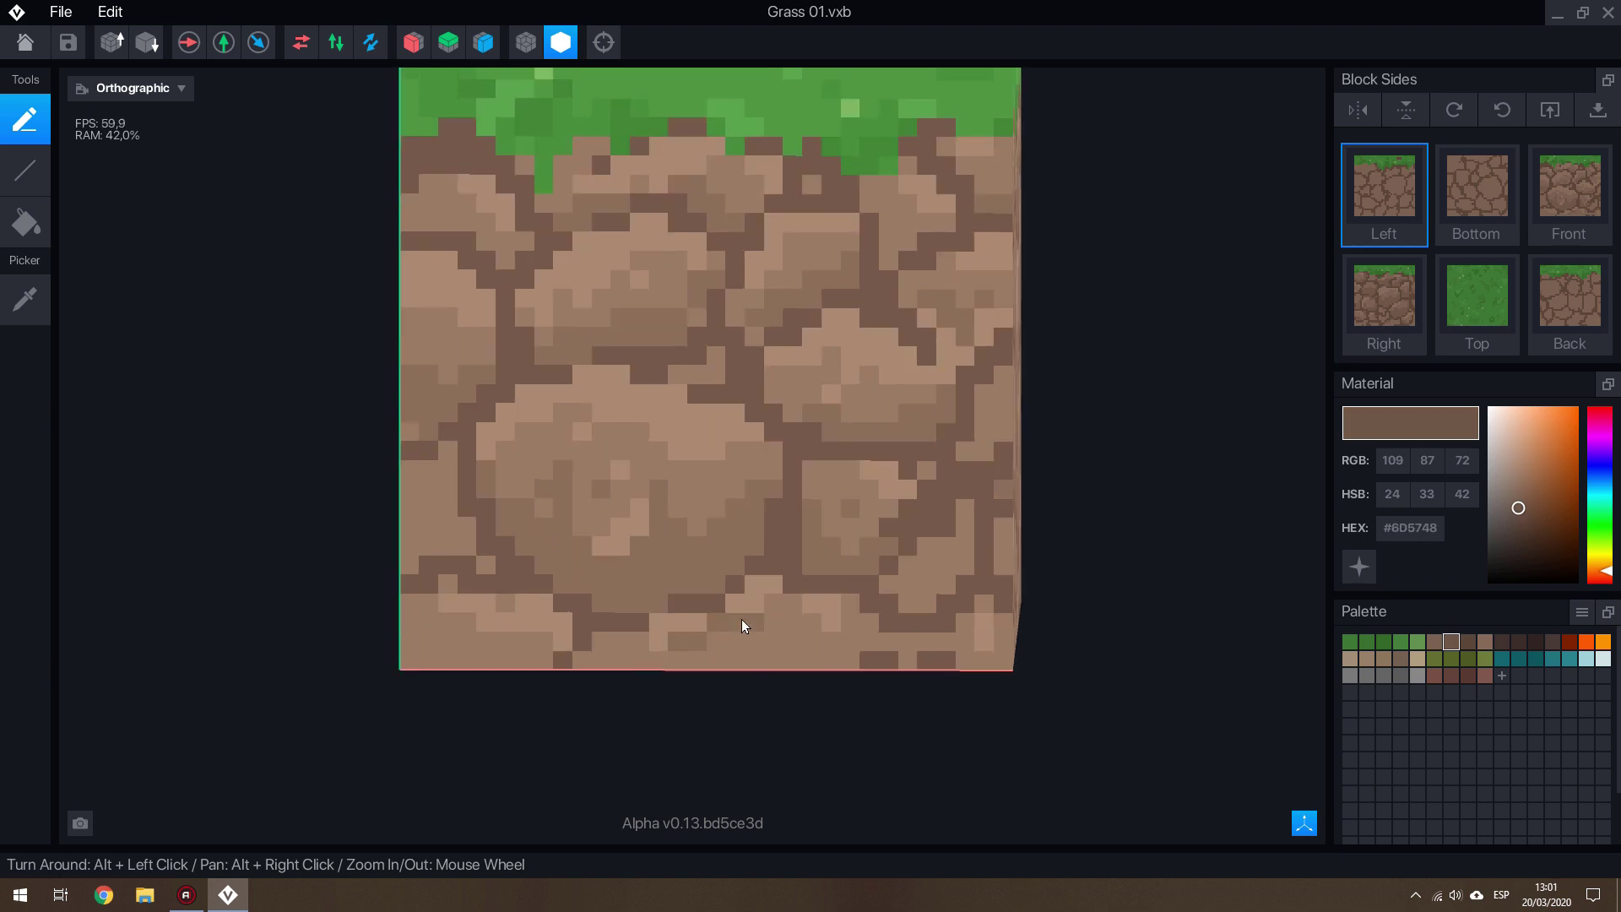
# Paint #856B5A highlights along the upper edges of the stones on the block's back side
pyautogui.moveTo(411, 647)
pyautogui.keyDown('alt'); pyautogui.mouseDown()
pyautogui.moveTo(458, 596)
pyautogui.moveTo(517, 586)
pyautogui.moveTo(796, 605)
pyautogui.moveTo(952, 442)
pyautogui.mouseUp(); pyautogui.keyUp('alt')
pyautogui.scroll(-10, 952, 441)
pyautogui.scroll(10, 757, 413)
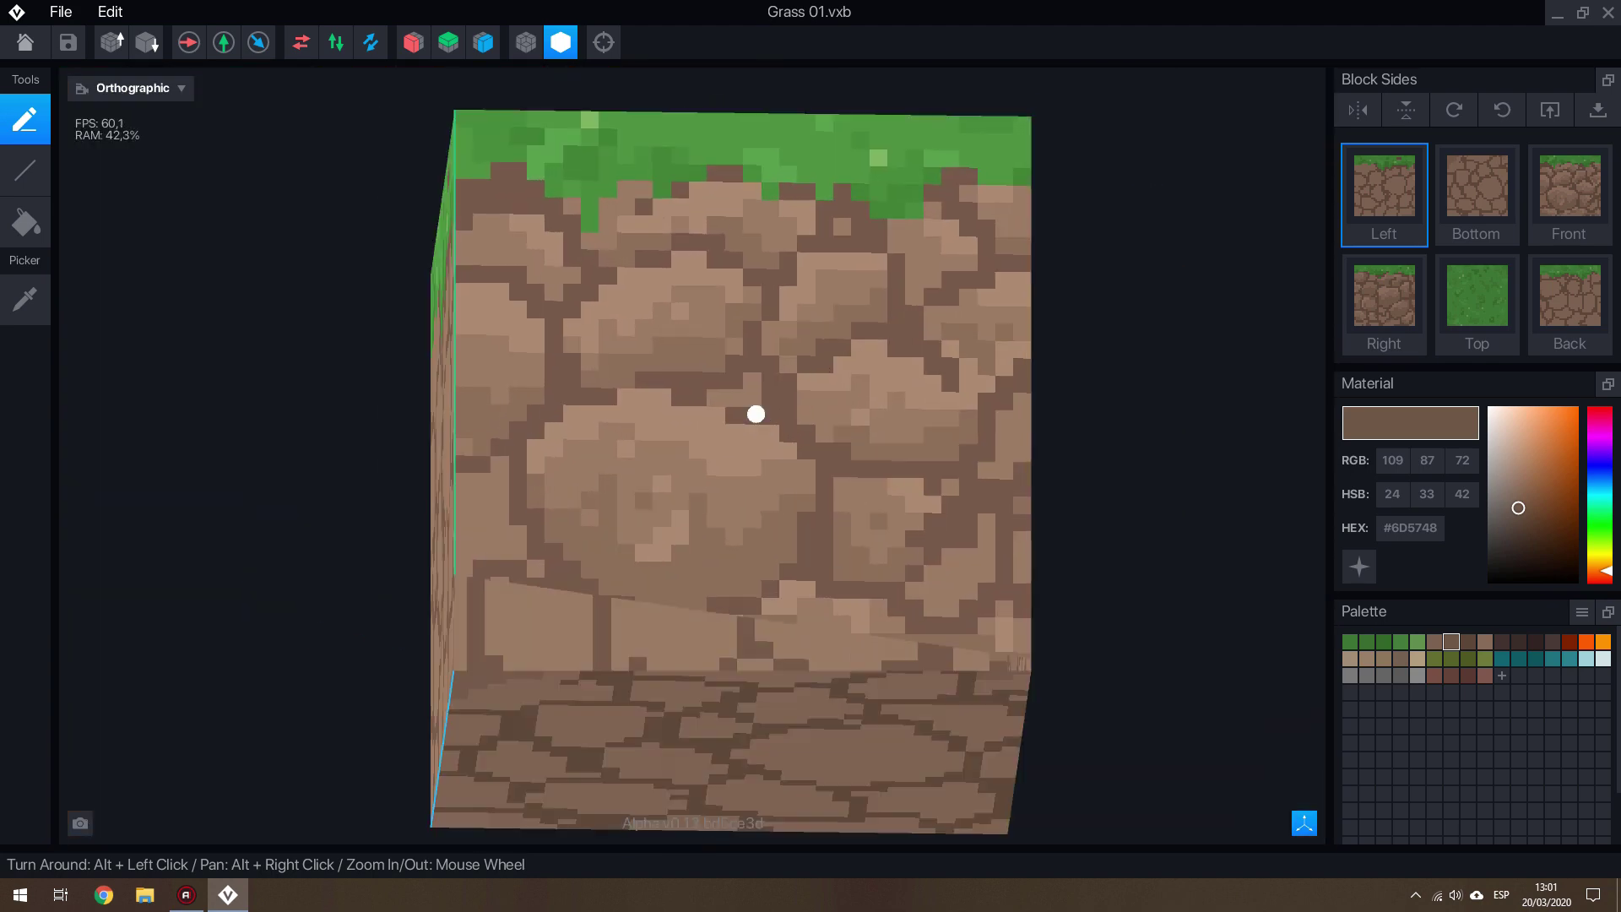
pyautogui.keyDown('alt'); pyautogui.moveTo(757, 413); pyautogui.dragTo(388, 341); pyautogui.keyUp('alt')
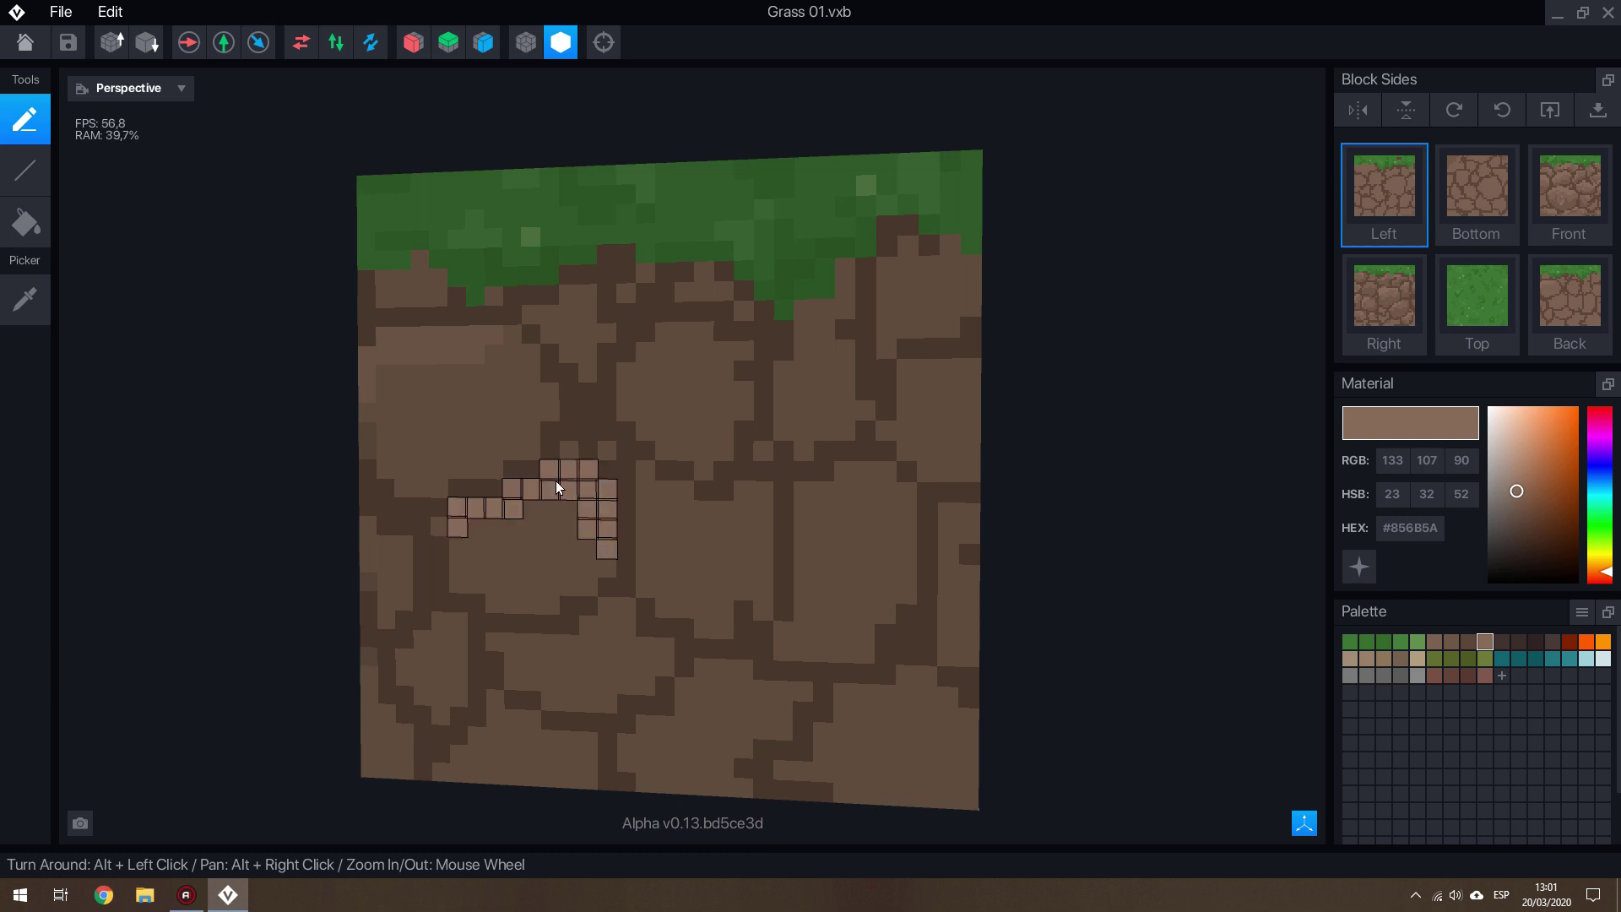
pyautogui.keyDown('alt'); pyautogui.moveTo(724, 671); pyautogui.dragTo(854, 606, button='right'); pyautogui.keyUp('alt')
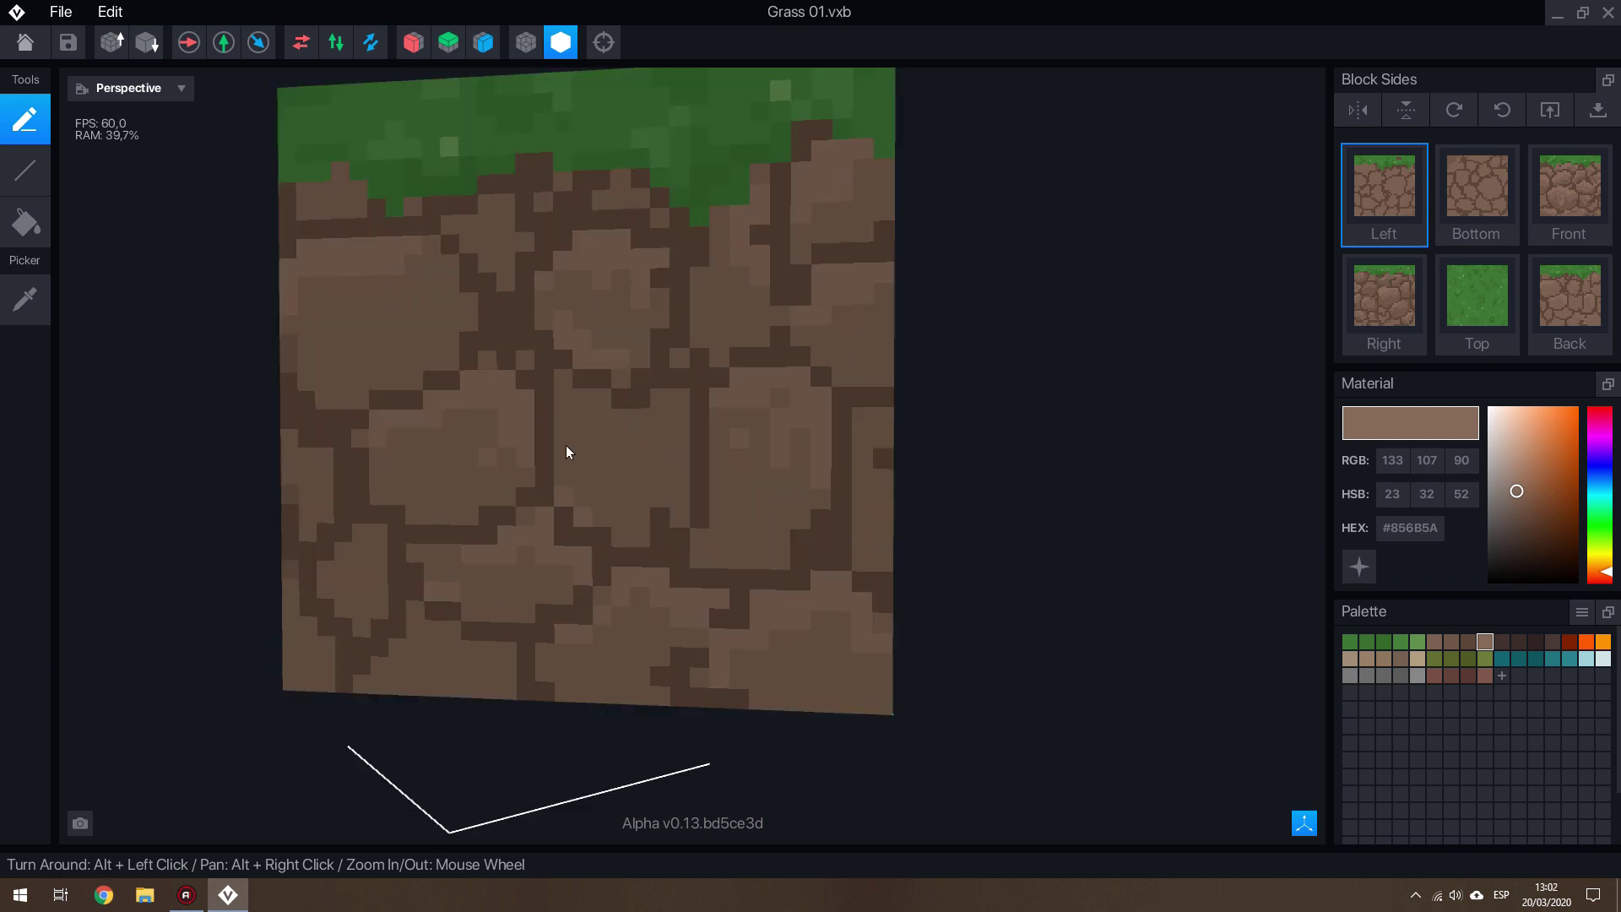
# Shade the lower parts of the back side's stones with brown #6D5748
pyautogui.keyDown('alt'); pyautogui.moveTo(565, 453); pyautogui.dragTo(433, 372); pyautogui.keyUp('alt')
pyautogui.keyDown('alt'); pyautogui.click(405, 362); pyautogui.keyUp('alt')
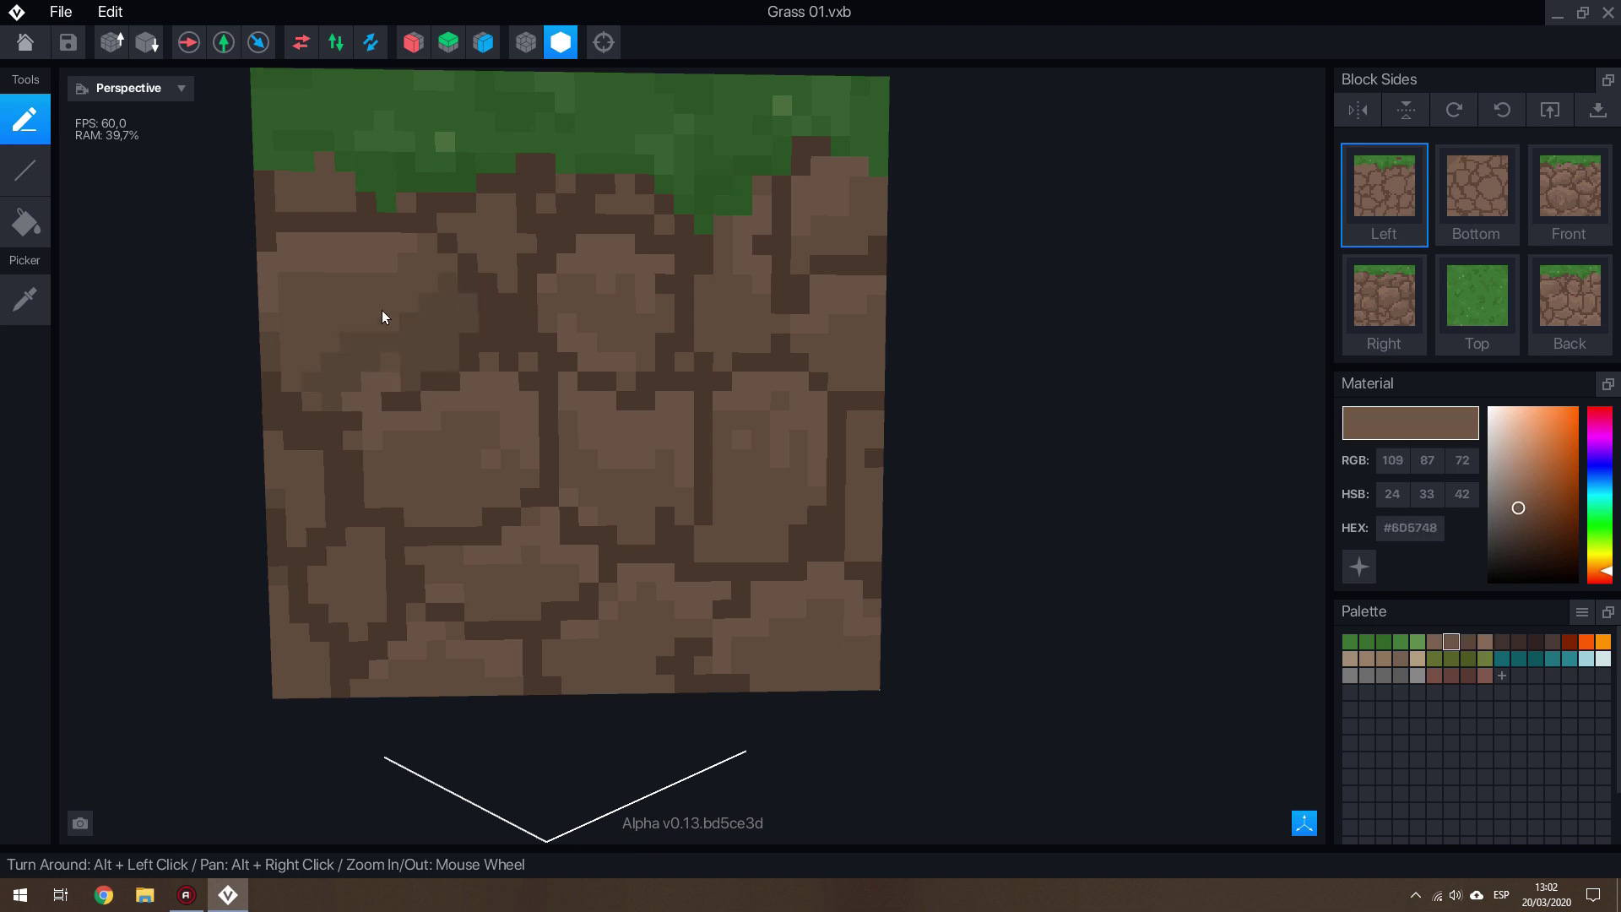
pyautogui.moveTo(697, 524)
pyautogui.mouseDown()
pyautogui.moveTo(719, 540)
pyautogui.moveTo(815, 490)
pyautogui.mouseUp()
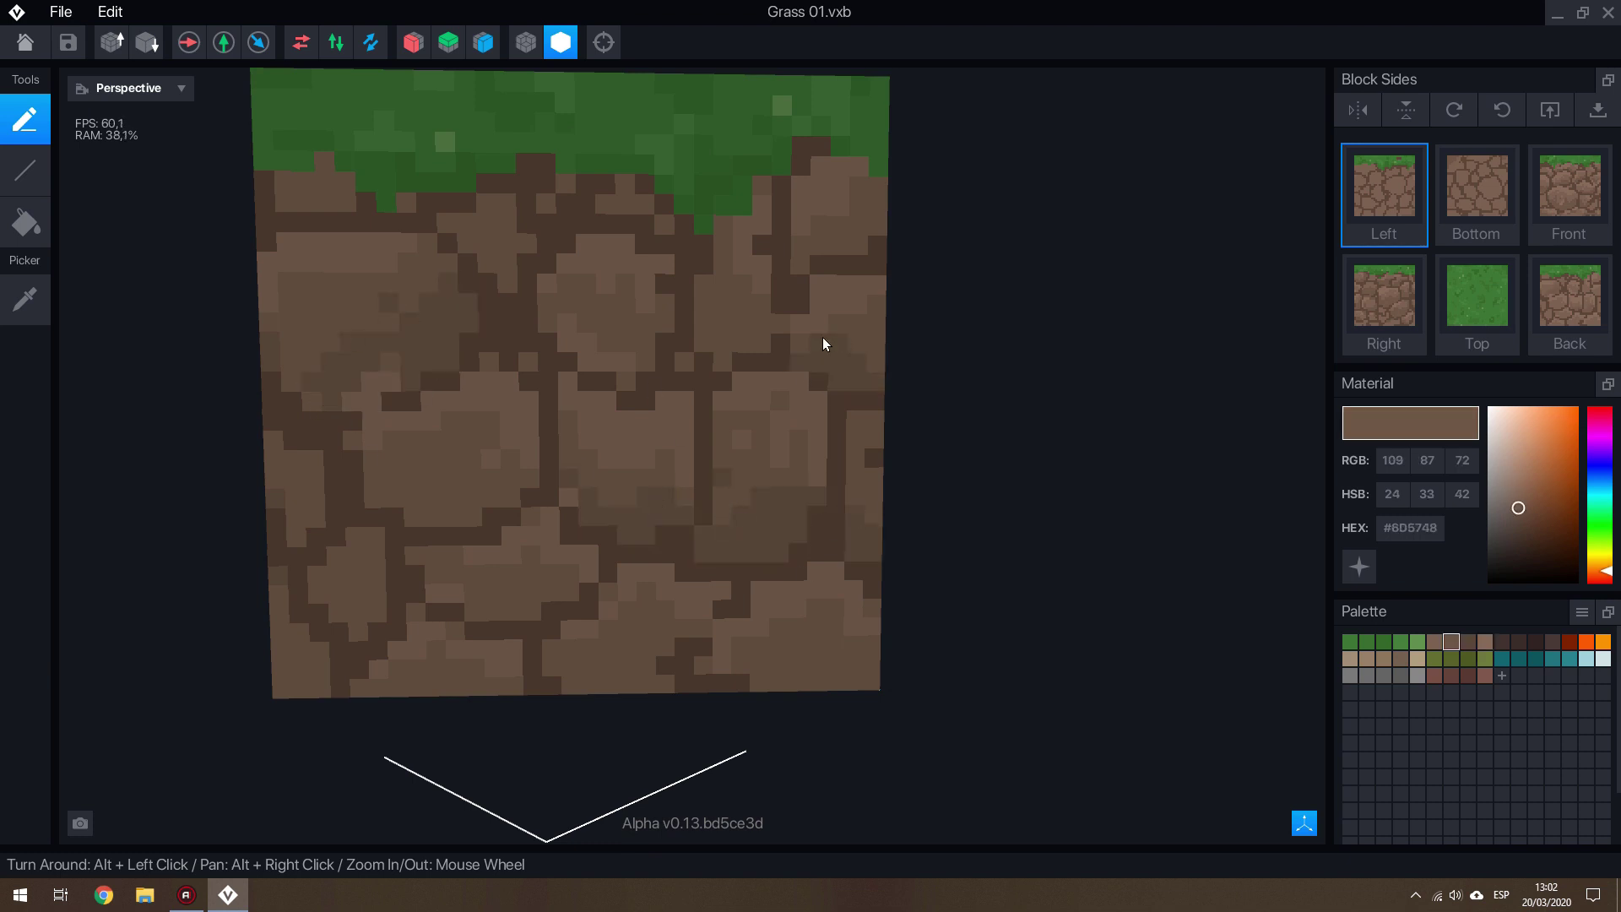
pyautogui.keyDown('alt'); pyautogui.moveTo(439, 669); pyautogui.dragTo(675, 718); pyautogui.keyUp('alt')
pyautogui.keyDown('alt'); pyautogui.moveTo(878, 650); pyautogui.dragTo(785, 693); pyautogui.keyUp('alt')
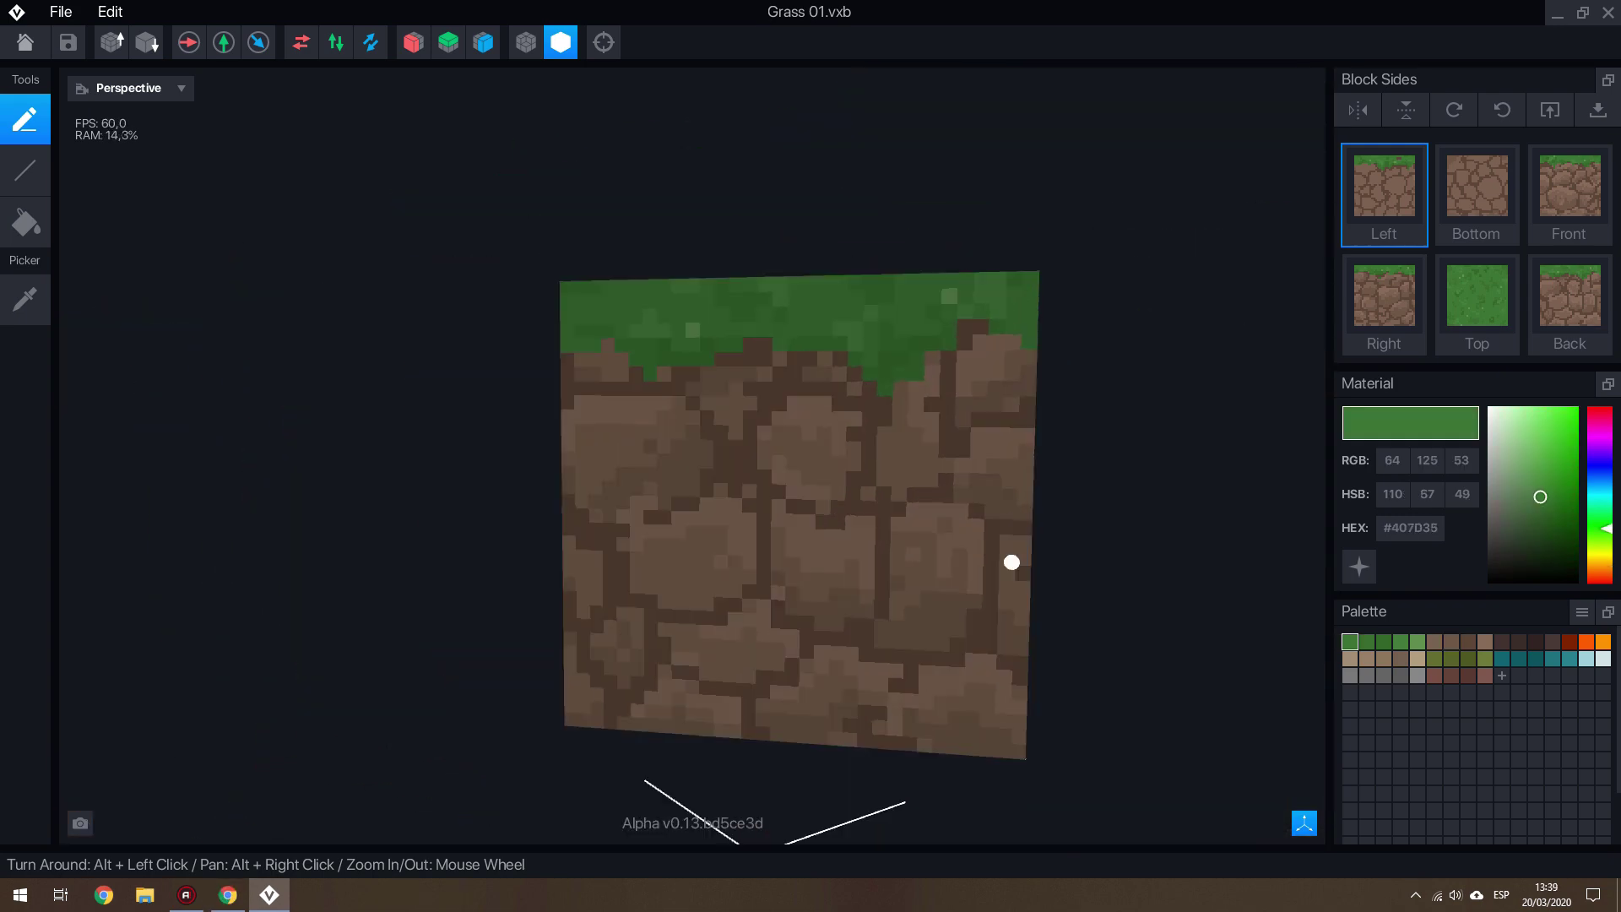
# Shade the left side's stones with #6D5748 and highlight their upper edges with #856B5A
pyautogui.click(1446, 644)
pyautogui.moveTo(828, 524)
pyautogui.keyDown('alt'); pyautogui.mouseDown()
pyautogui.moveTo(986, 524)
pyautogui.moveTo(1038, 496)
pyautogui.moveTo(750, 441)
pyautogui.moveTo(1113, 348)
pyautogui.moveTo(641, 345)
pyautogui.moveTo(628, 534)
pyautogui.moveTo(774, 579)
pyautogui.moveTo(757, 727)
pyautogui.moveTo(969, 630)
pyautogui.moveTo(1003, 735)
pyautogui.moveTo(811, 749)
pyautogui.moveTo(753, 644)
pyautogui.moveTo(785, 647)
pyautogui.mouseUp(); pyautogui.keyUp('alt')
pyautogui.click(1485, 641)
pyautogui.moveTo(895, 454); pyautogui.dragTo(1074, 327)
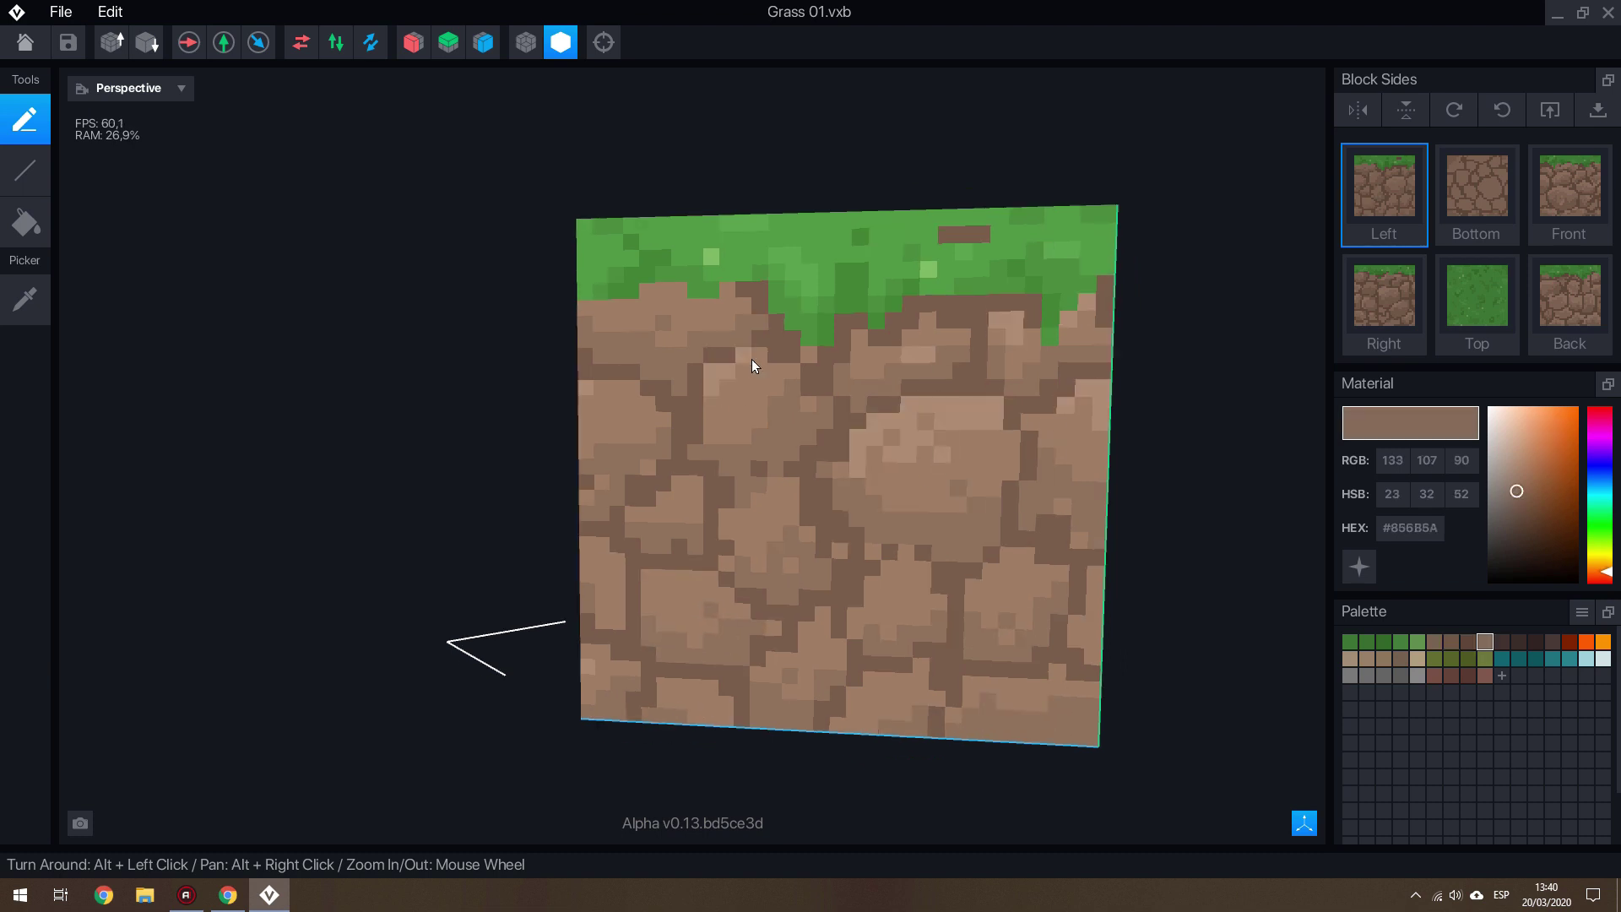
pyautogui.moveTo(755, 365)
pyautogui.mouseDown()
pyautogui.moveTo(916, 572)
pyautogui.moveTo(1035, 681)
pyautogui.moveTo(670, 601)
pyautogui.moveTo(676, 625)
pyautogui.mouseUp()
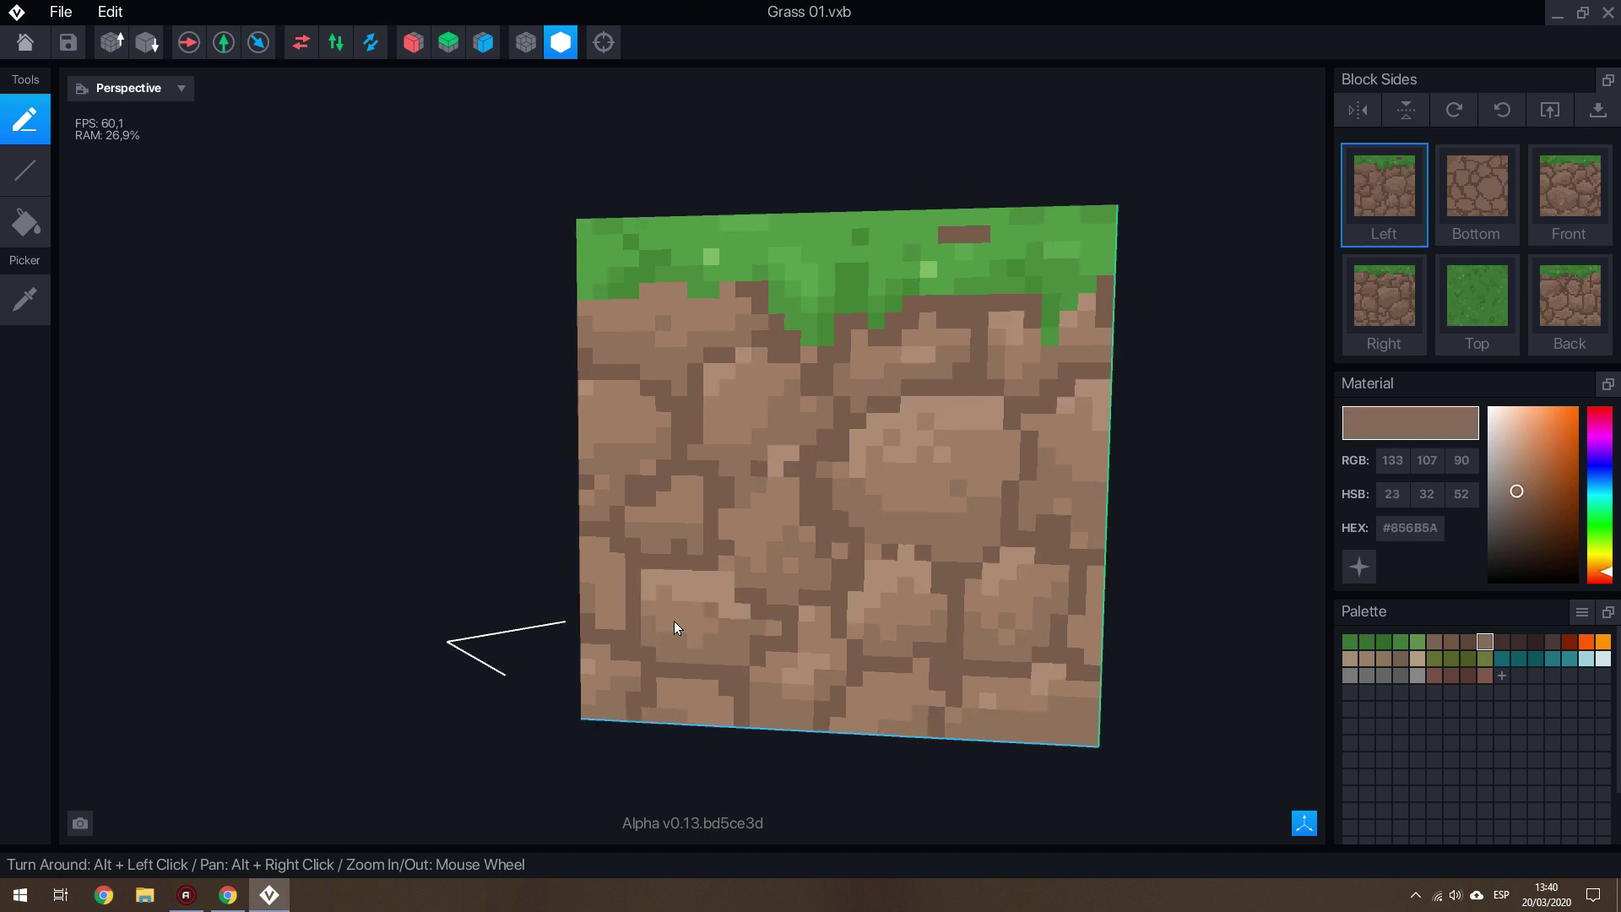
pyautogui.moveTo(647, 488)
pyautogui.mouseDown()
pyautogui.moveTo(589, 401)
pyautogui.moveTo(730, 314)
pyautogui.mouseUp()
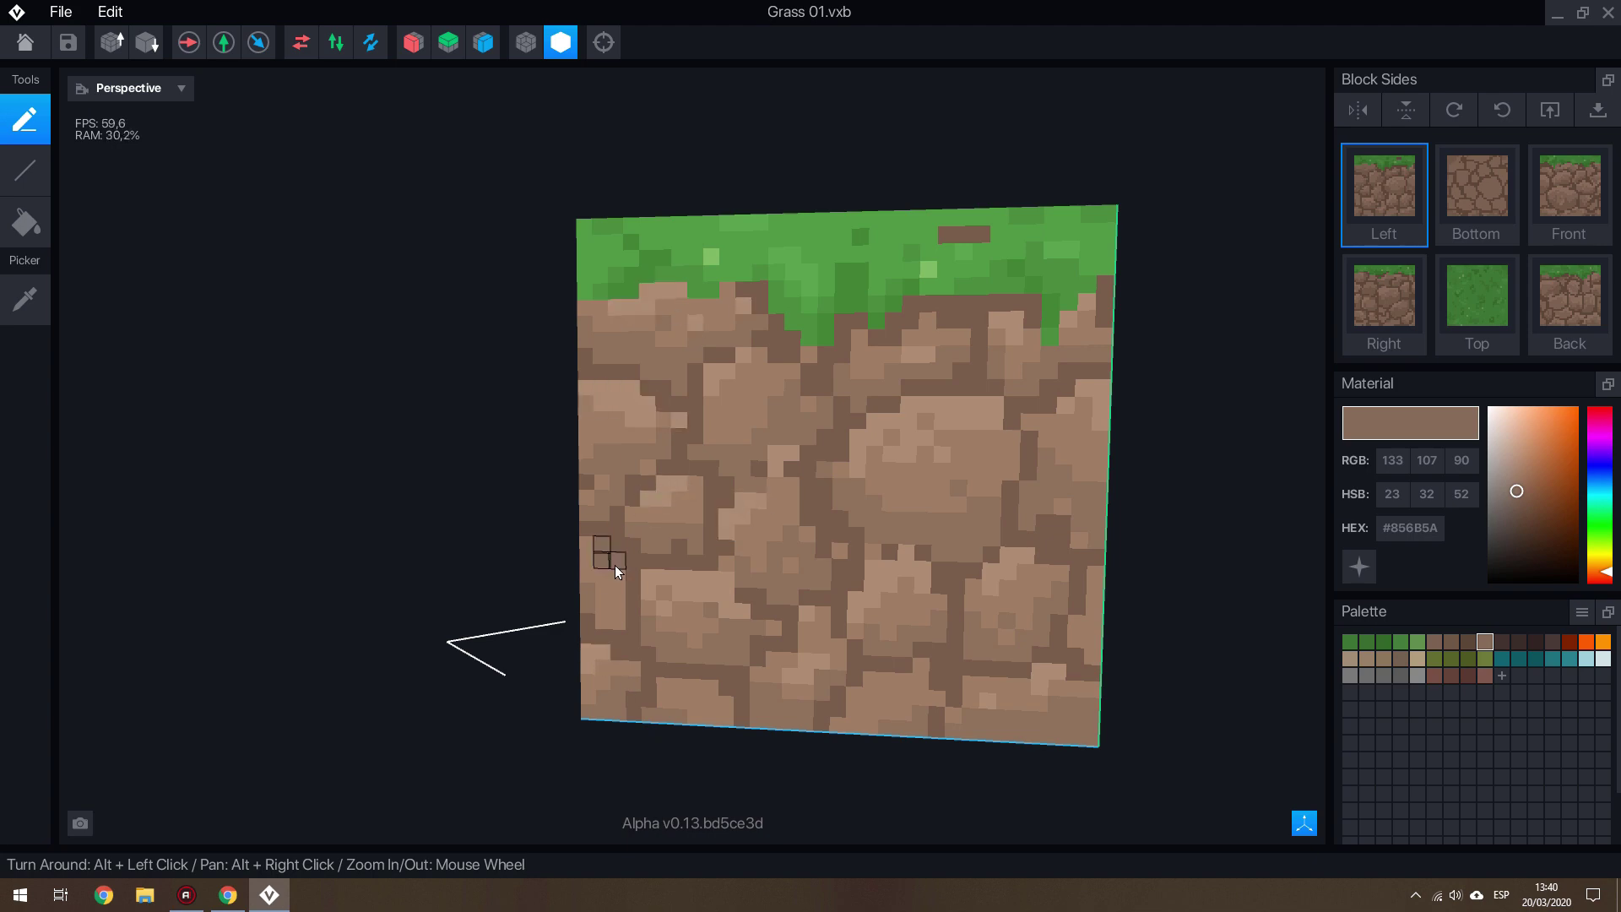
# Shade the stones on the block's bottom side with #6D5748 and highlight their upper edges with #856B5A
pyautogui.moveTo(852, 707)
pyautogui.keyDown('alt'); pyautogui.mouseDown()
pyautogui.moveTo(959, 557)
pyautogui.moveTo(1093, 474)
pyautogui.moveTo(1025, 473)
pyautogui.moveTo(932, 545)
pyautogui.moveTo(955, 523)
pyautogui.moveTo(988, 510)
pyautogui.moveTo(1009, 578)
pyautogui.moveTo(839, 667)
pyautogui.moveTo(771, 733)
pyautogui.moveTo(809, 606)
pyautogui.moveTo(928, 661)
pyautogui.mouseUp(); pyautogui.keyUp('alt')
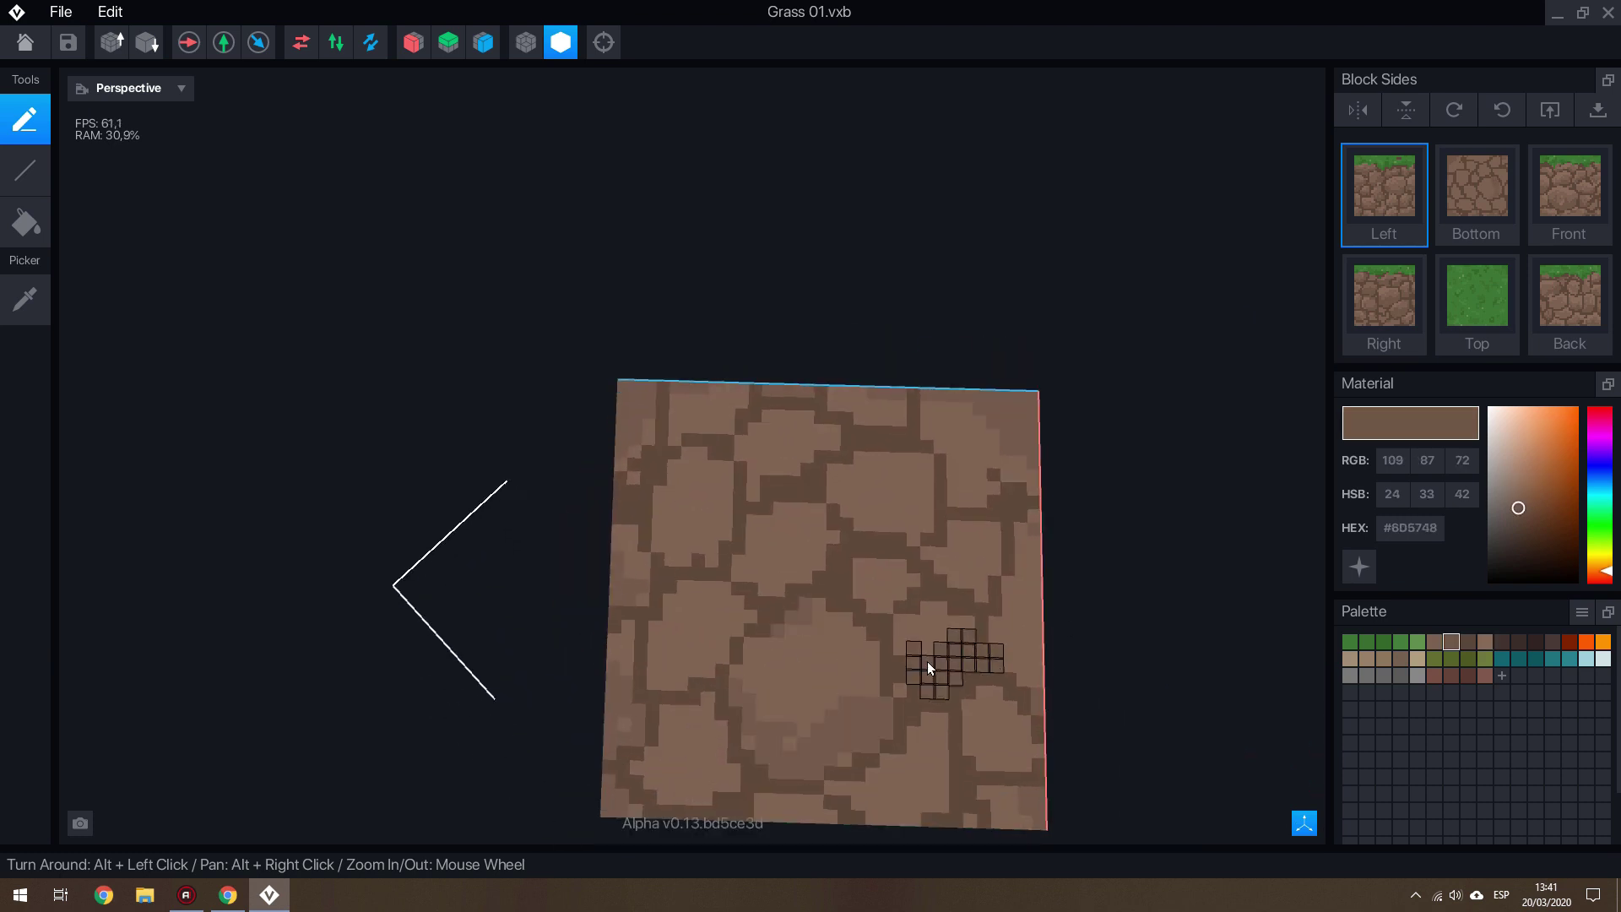
pyautogui.moveTo(877, 530)
pyautogui.mouseDown()
pyautogui.moveTo(923, 532)
pyautogui.moveTo(771, 579)
pyautogui.mouseUp()
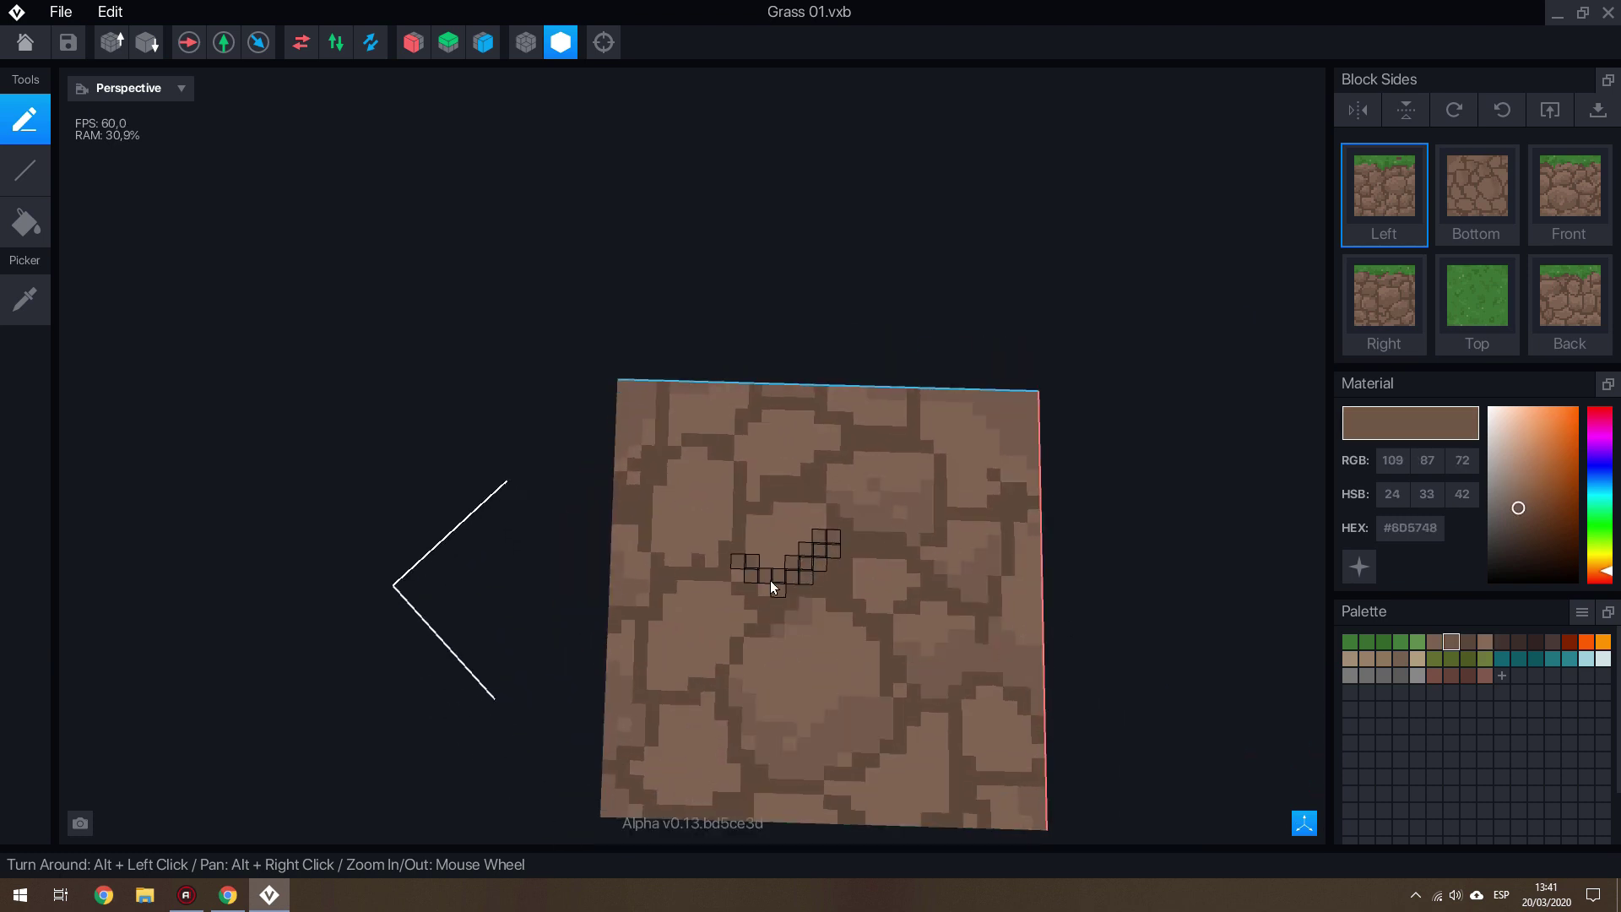
pyautogui.moveTo(655, 692)
pyautogui.keyDown('alt'); pyautogui.mouseDown(button='right')
pyautogui.moveTo(676, 710)
pyautogui.moveTo(871, 583)
pyautogui.mouseUp(button='right'); pyautogui.keyUp('alt')
pyautogui.scroll(2, 777, 642)
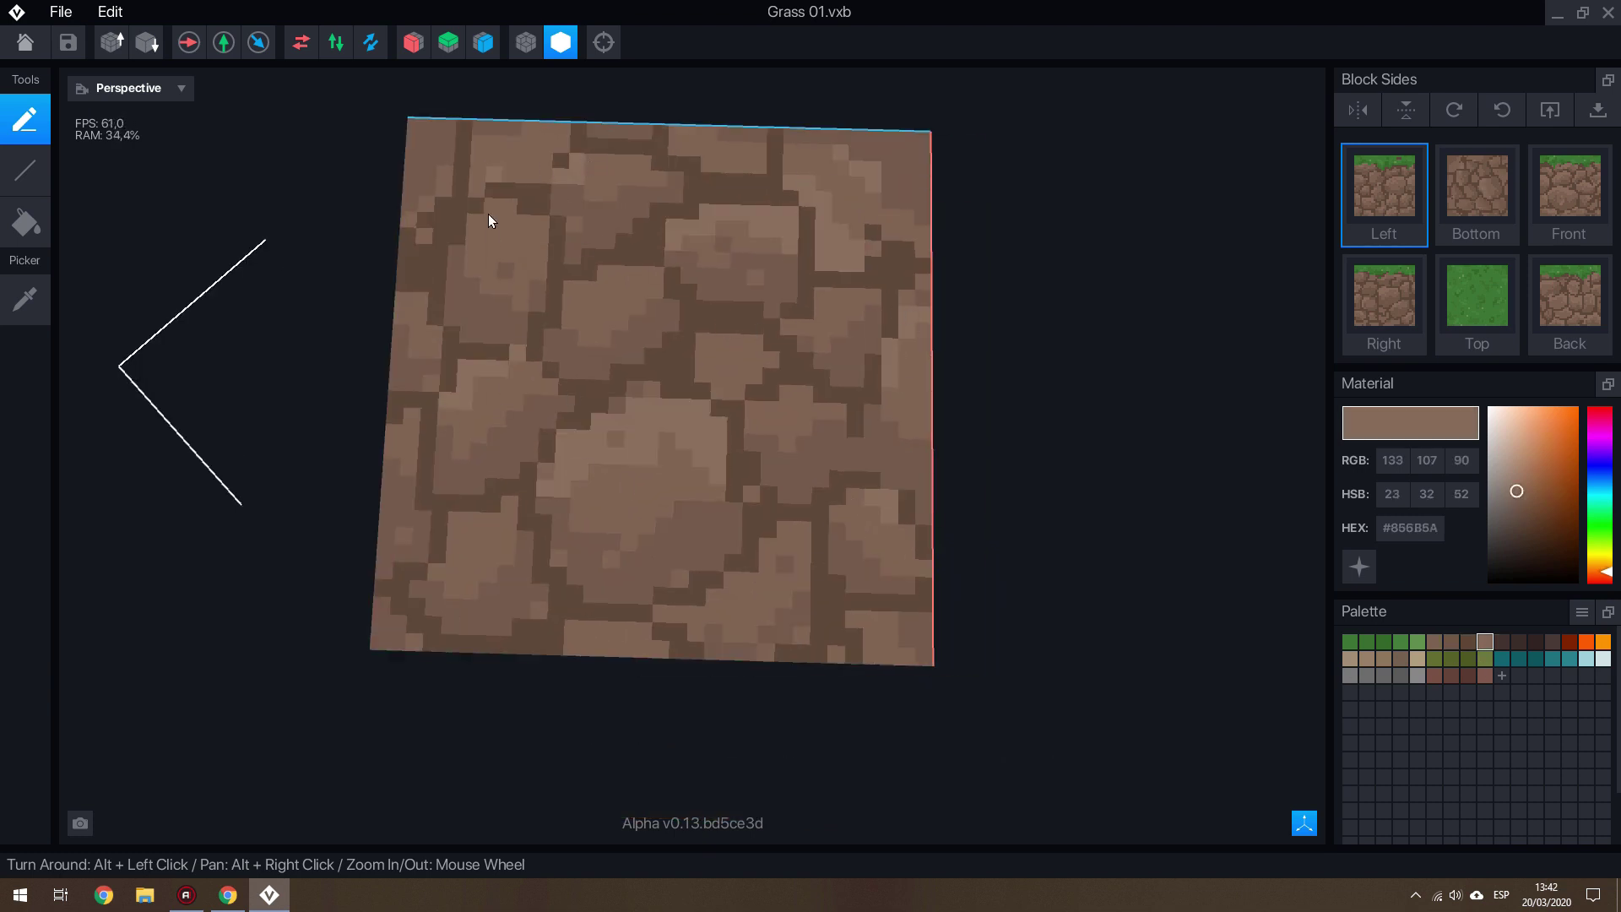
# In the tiled Right view, rework the cracks with #5B473A and touch up the stones with #79604F and #856B5A
pyautogui.press('1')
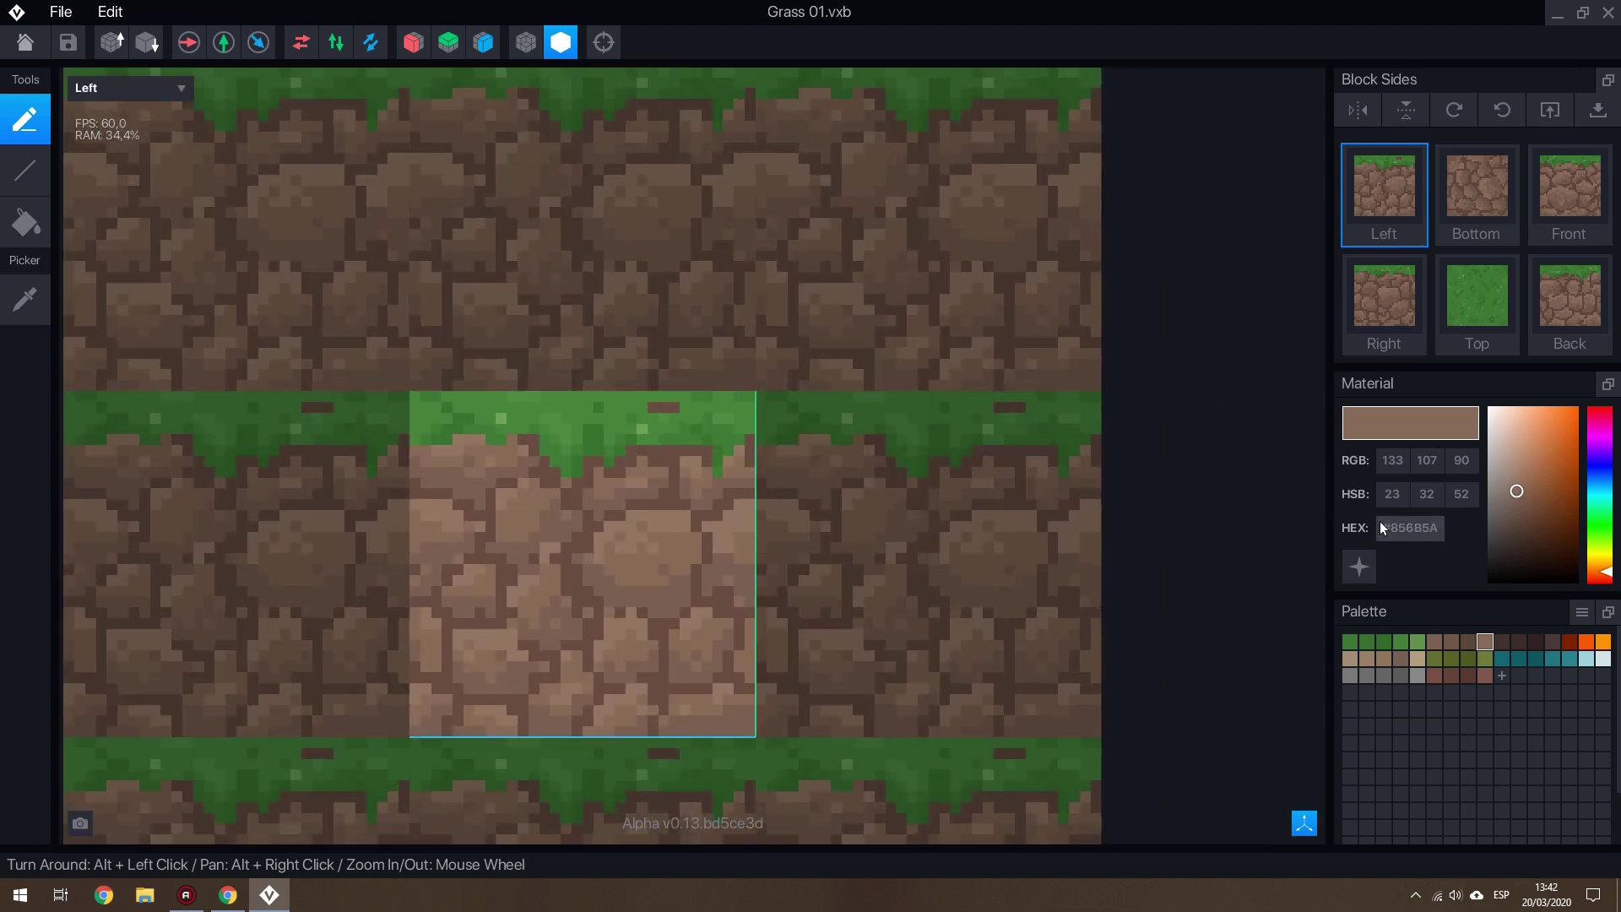
pyautogui.press('4')
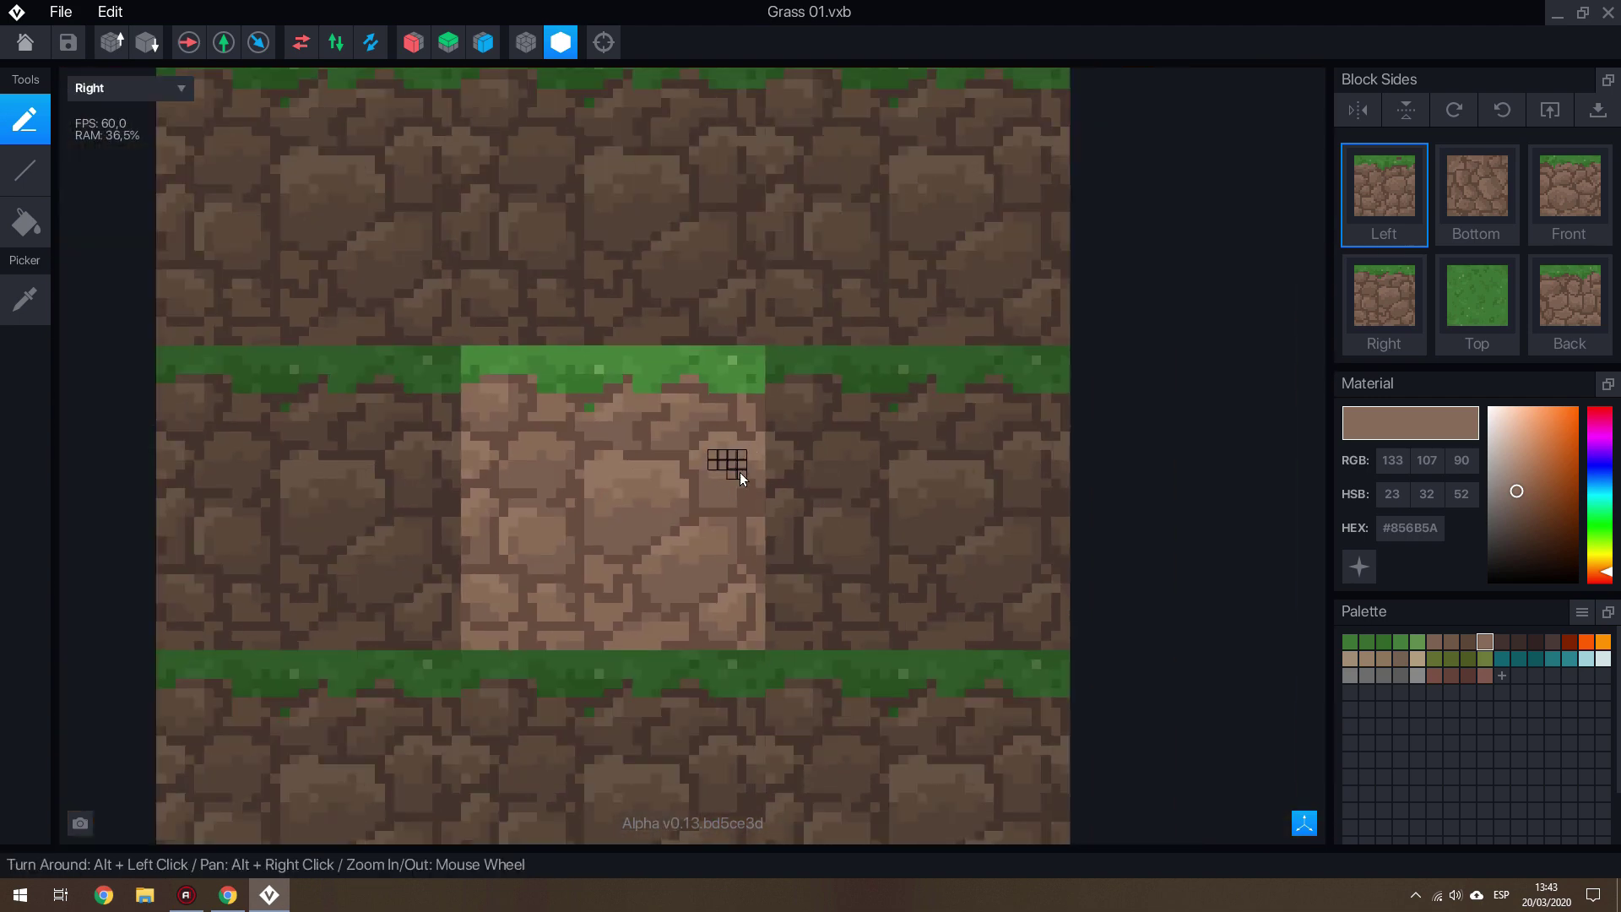
pyautogui.keyDown('ctrl'); pyautogui.click(737, 540); pyautogui.keyUp('ctrl')
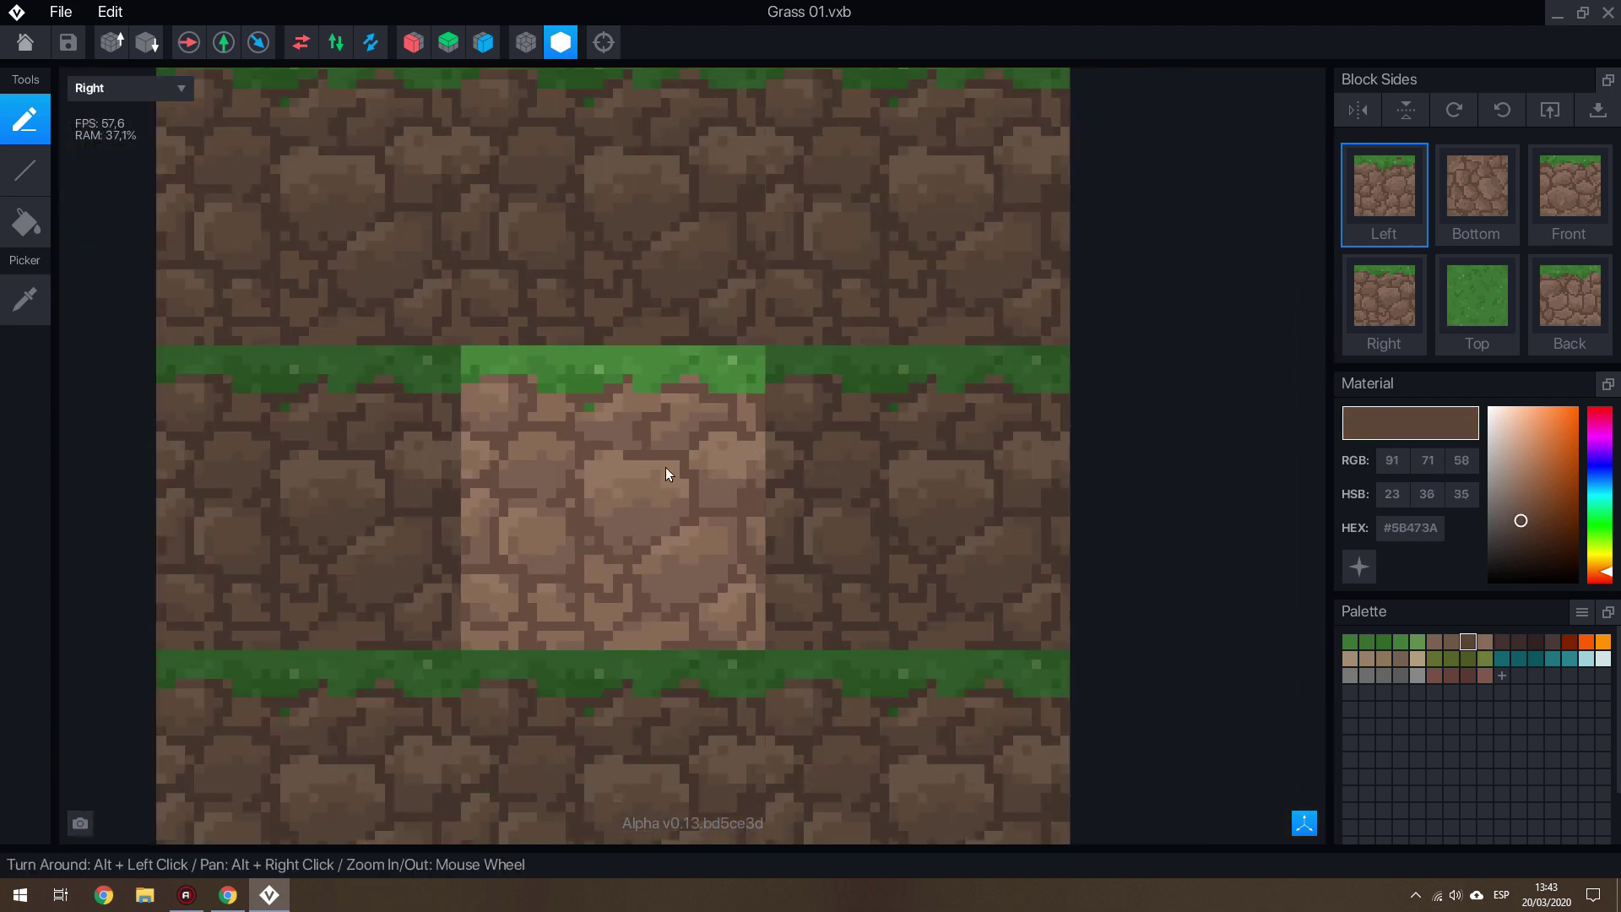
pyautogui.keyDown('ctrl'); pyautogui.click(714, 529); pyautogui.keyUp('ctrl')
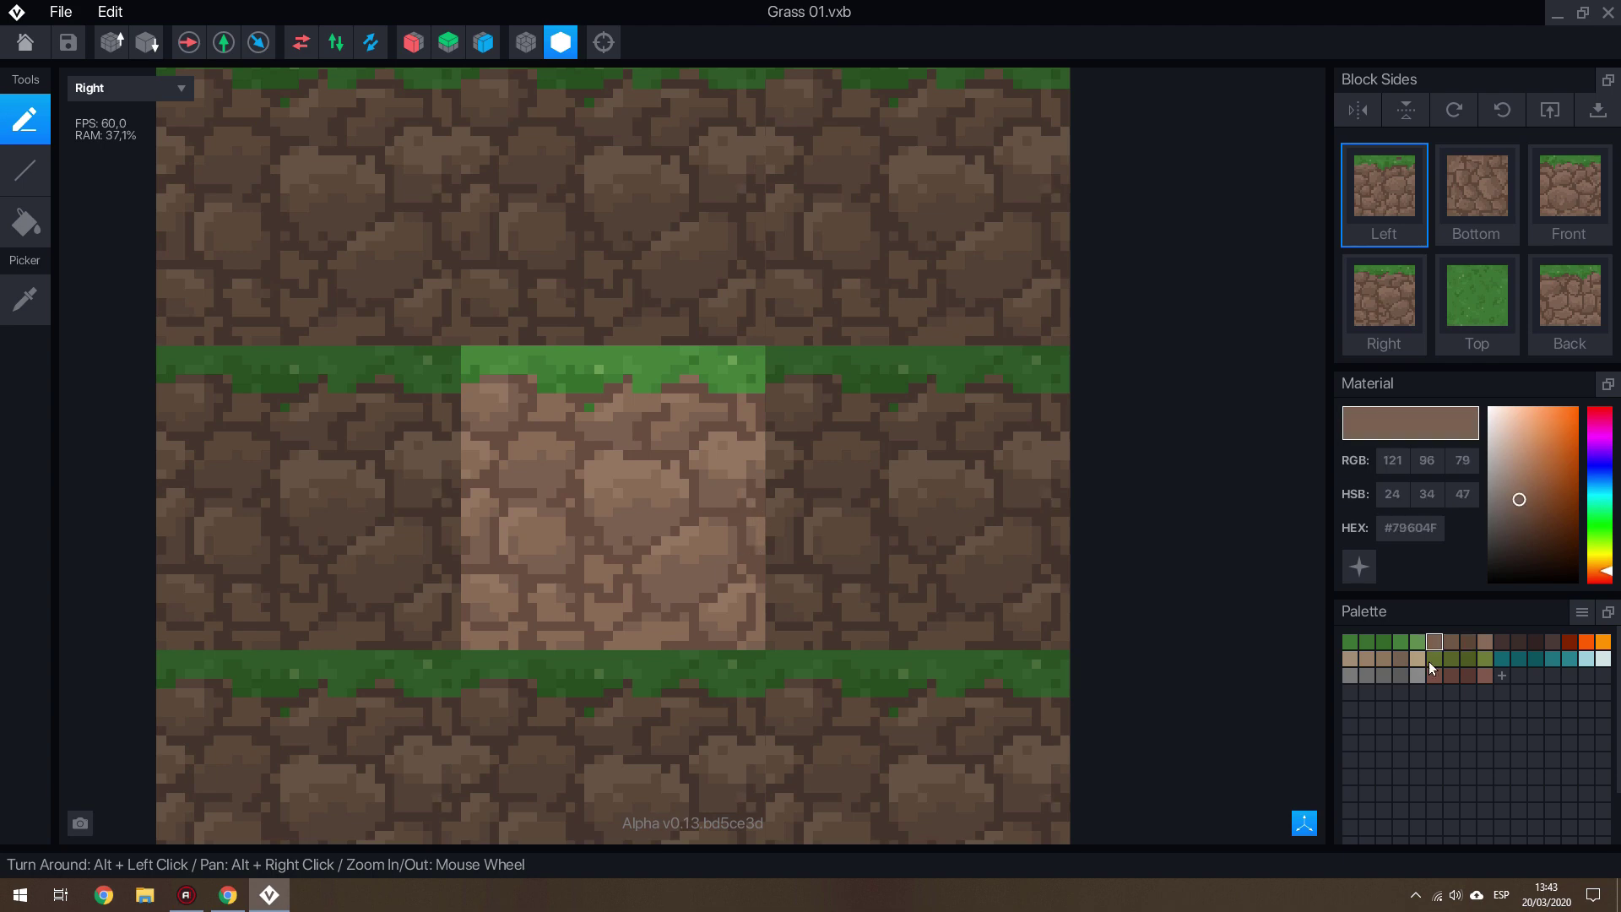
pyautogui.keyDown('alt'); pyautogui.moveTo(1005, 574); pyautogui.dragTo(1039, 605, button='right'); pyautogui.keyUp('alt')
pyautogui.keyDown('ctrl'); pyautogui.click(524, 488); pyautogui.keyUp('ctrl')
# In the tiled Bottom view, shade the stone crossing the tile edge with #6D5748 and highlight it with #856B5A
pyautogui.click(127, 88)
pyautogui.click(95, 223)
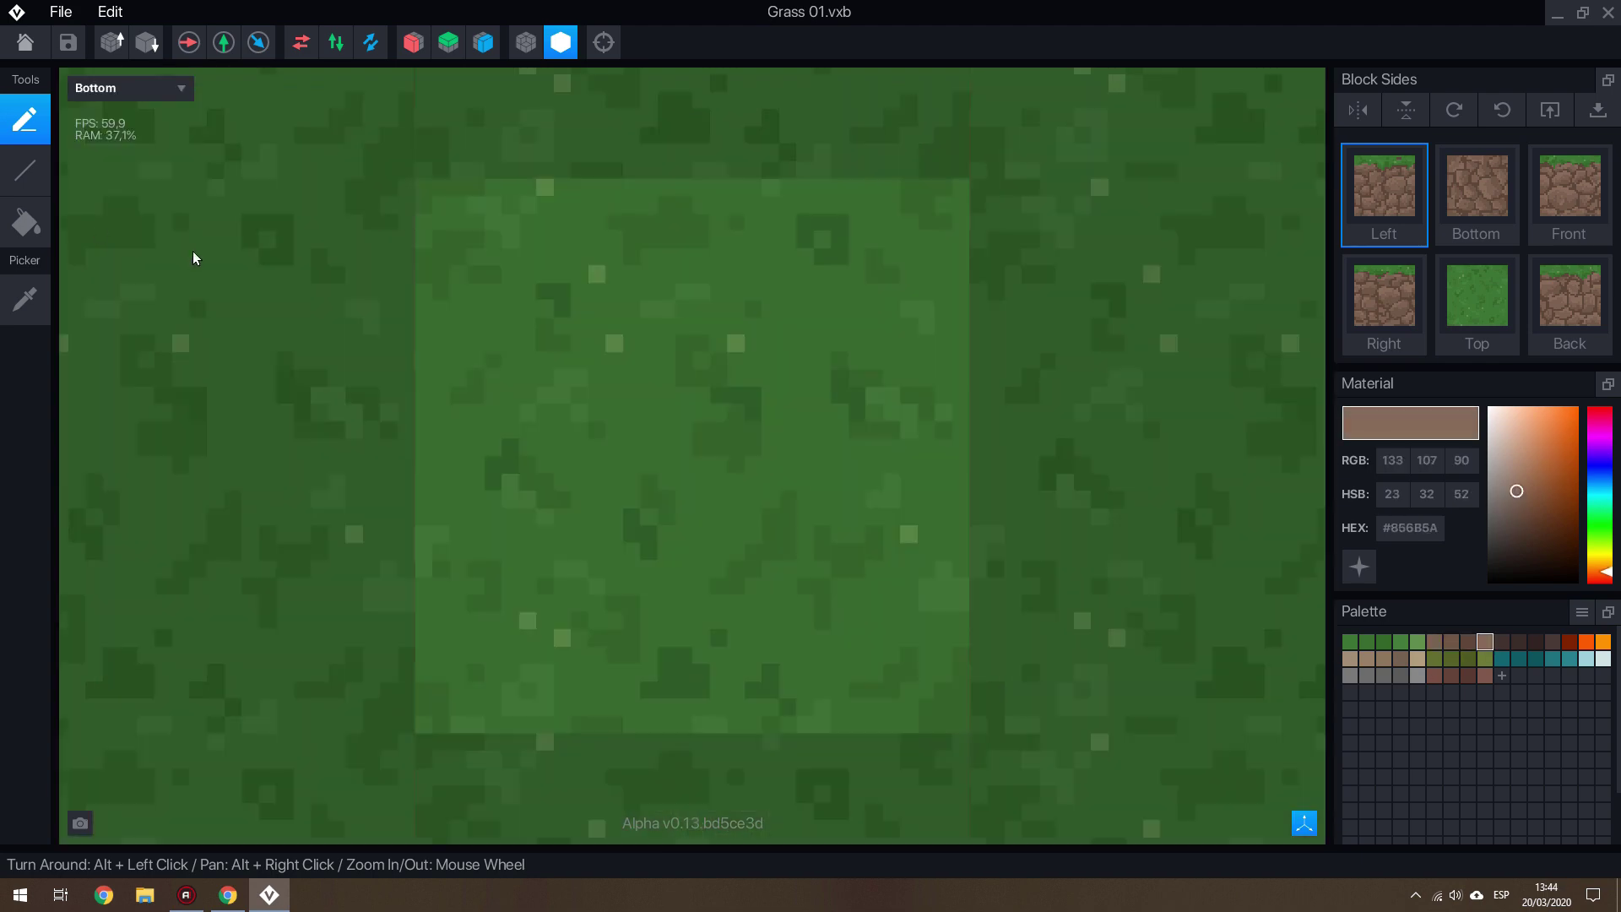
pyautogui.click(127, 88)
pyautogui.click(86, 248)
pyautogui.click(127, 88)
pyautogui.click(133, 147)
pyautogui.click(127, 88)
pyautogui.click(96, 223)
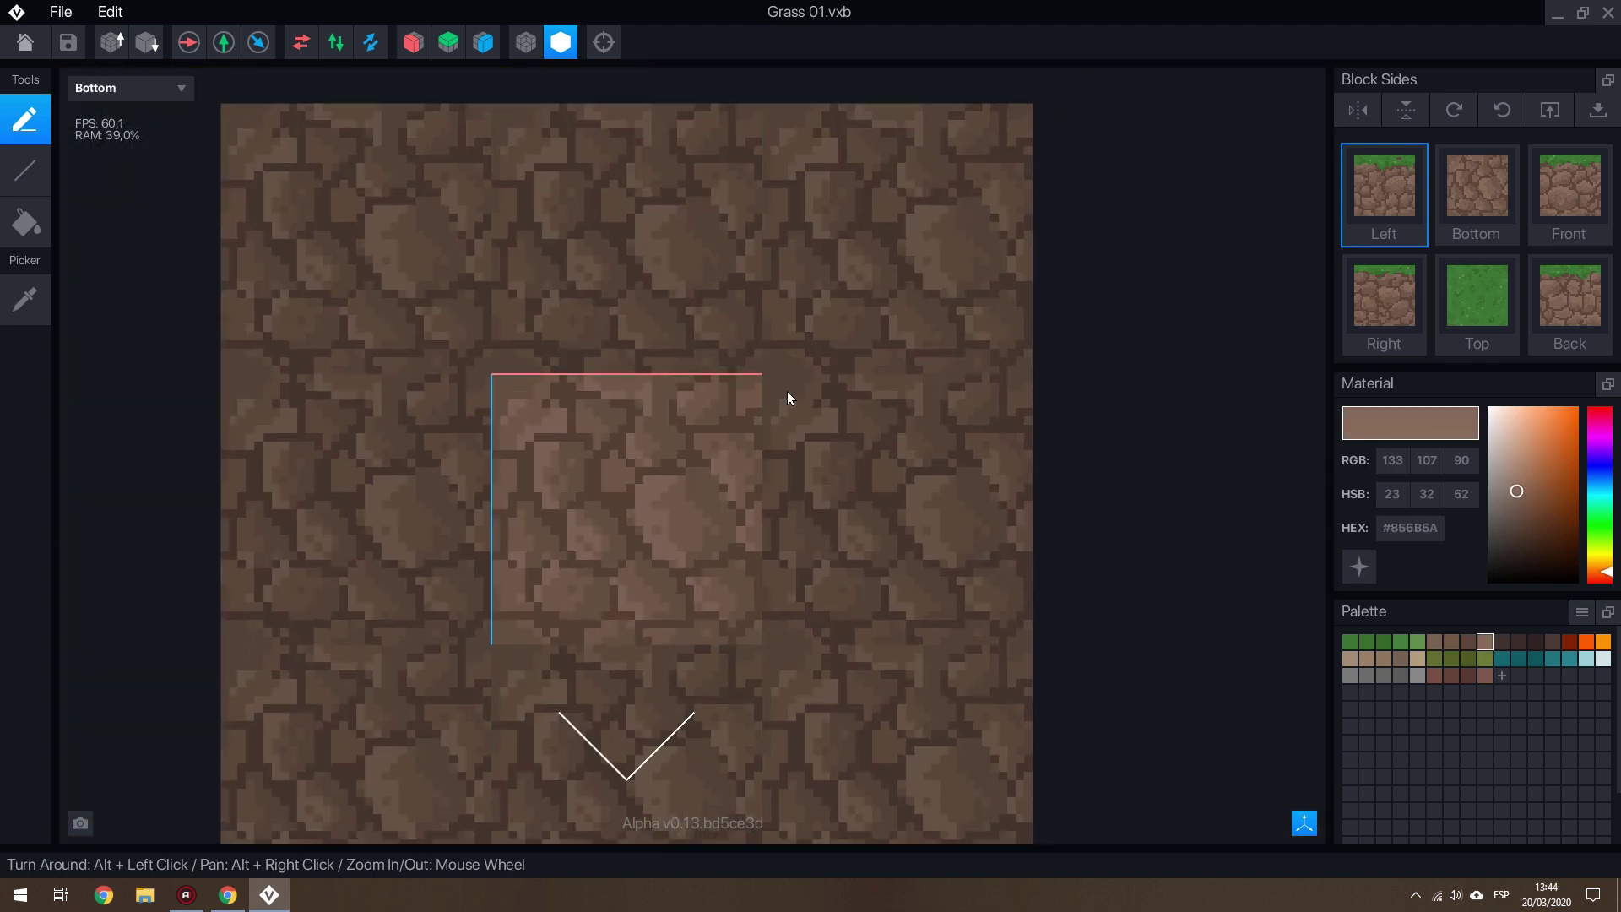
pyautogui.scroll(1, 777, 465)
pyautogui.keyDown('ctrl'); pyautogui.click(765, 523); pyautogui.keyUp('ctrl')
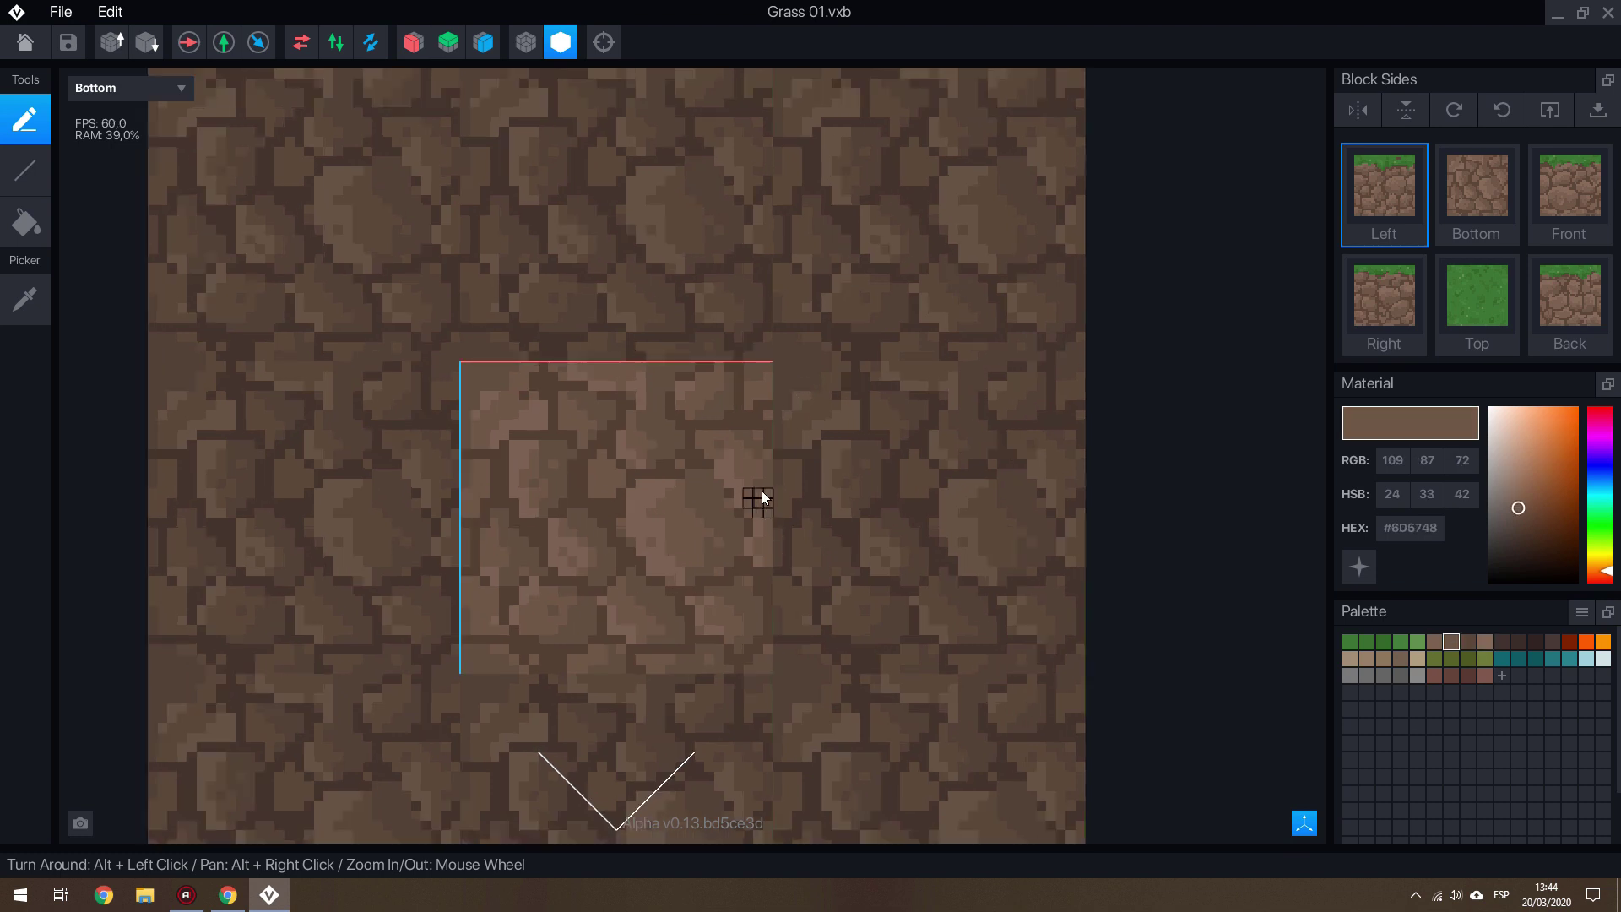
pyautogui.keyDown('ctrl'); pyautogui.click(713, 470); pyautogui.keyUp('ctrl')
pyautogui.keyDown('ctrl'); pyautogui.click(478, 473); pyautogui.keyUp('ctrl')
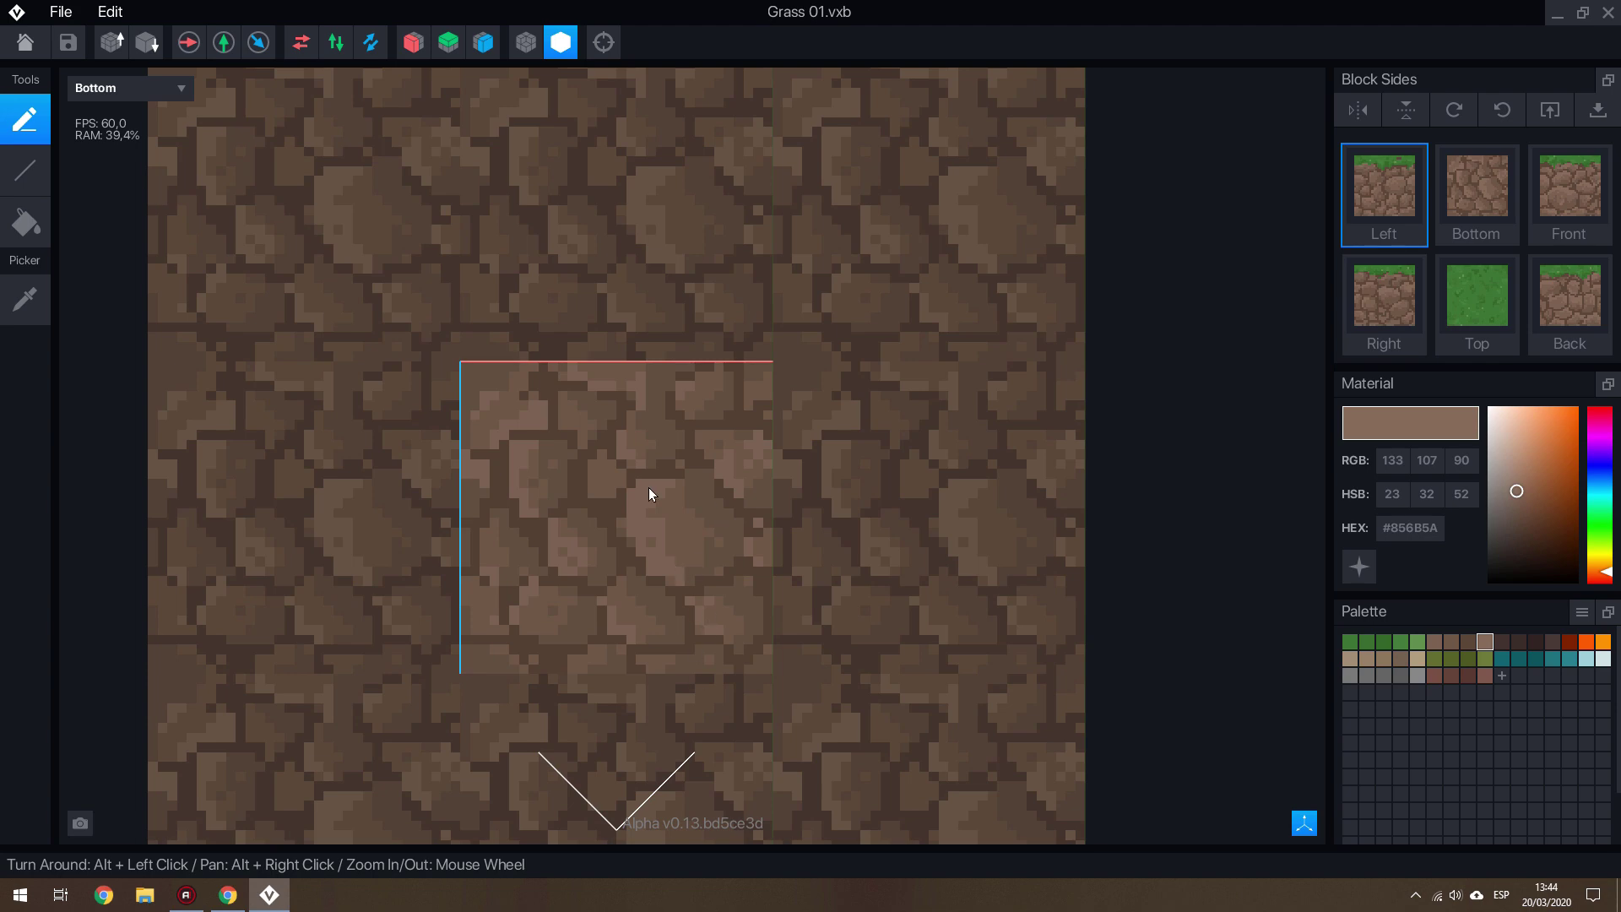
# Redraw cracks between the stones of the bottom side with dark brown #5B473A
pyautogui.scroll(1, 648, 489)
pyautogui.keyDown('ctrl'); pyautogui.click(625, 549); pyautogui.keyUp('ctrl')
pyautogui.keyDown('ctrl'); pyautogui.click(593, 635); pyautogui.keyUp('ctrl')
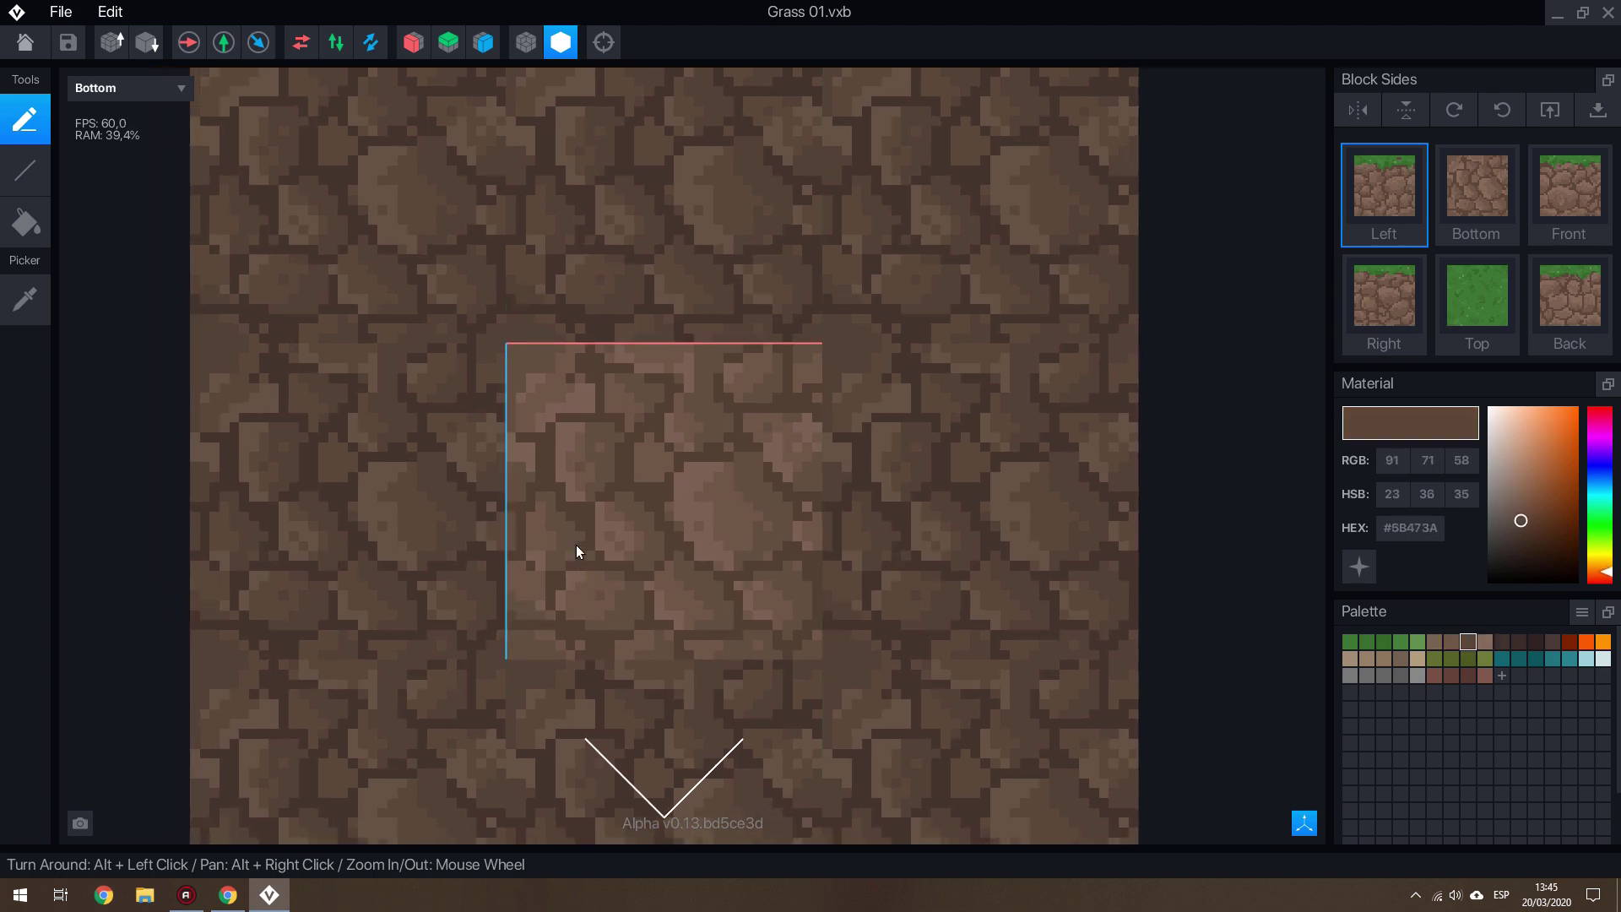
# In the tiled Back view, rework the cracks with #5B473A and touch up the stones with #79604F and #6D5748
pyautogui.click(127, 88)
pyautogui.click(102, 271)
pyautogui.click(127, 88)
pyautogui.click(102, 304)
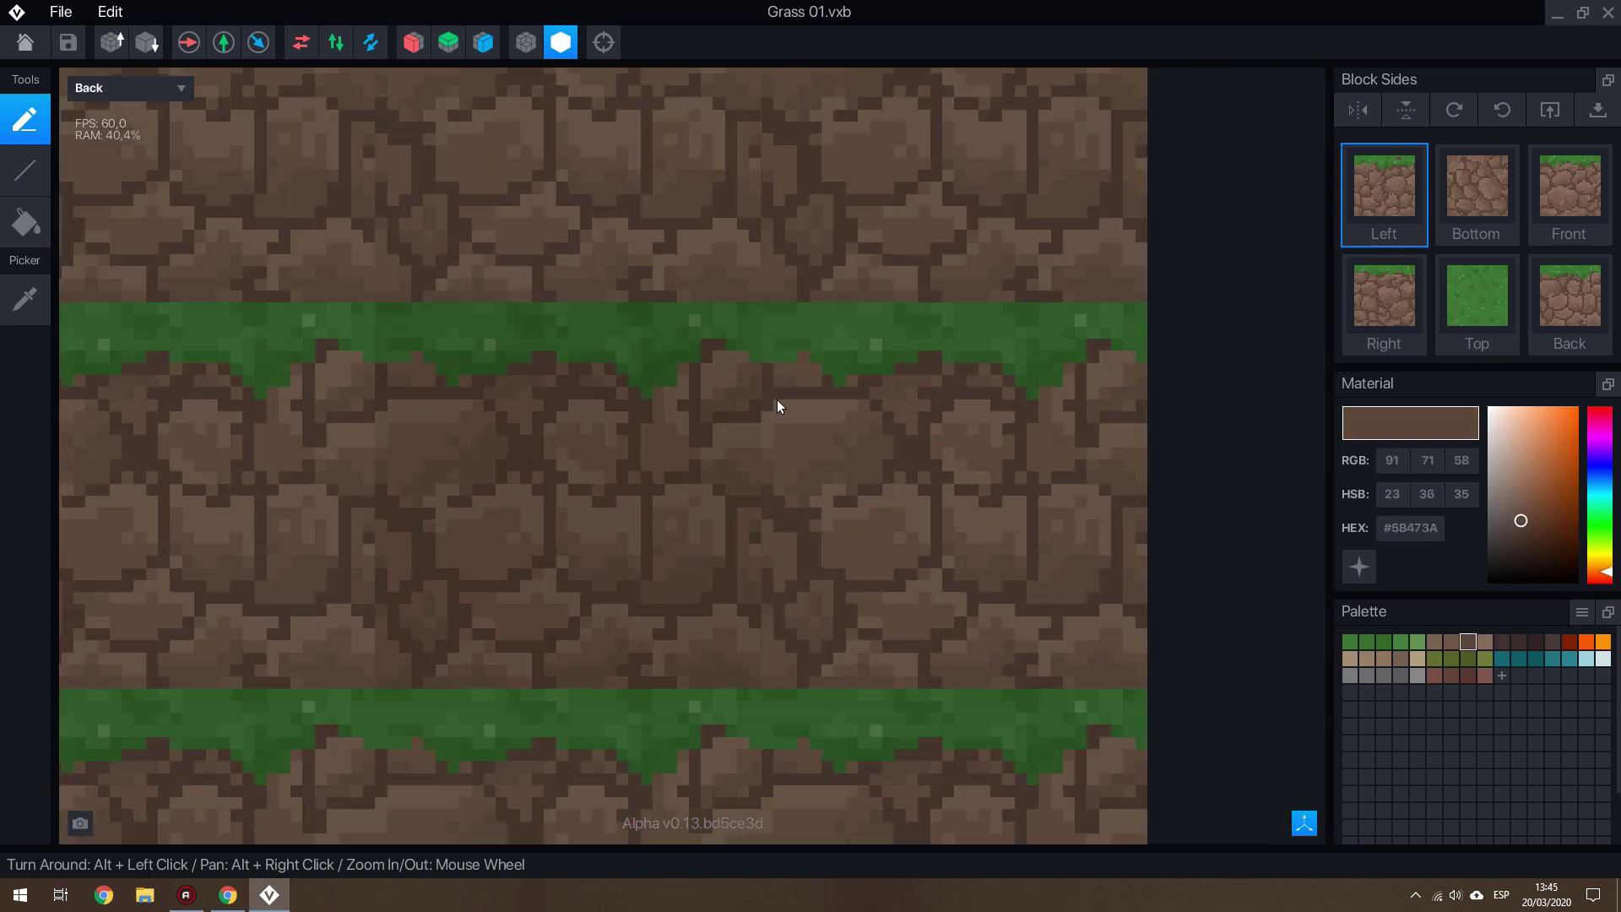
pyautogui.scroll(-1, 777, 398)
pyautogui.click(1451, 642)
pyautogui.click(1468, 642)
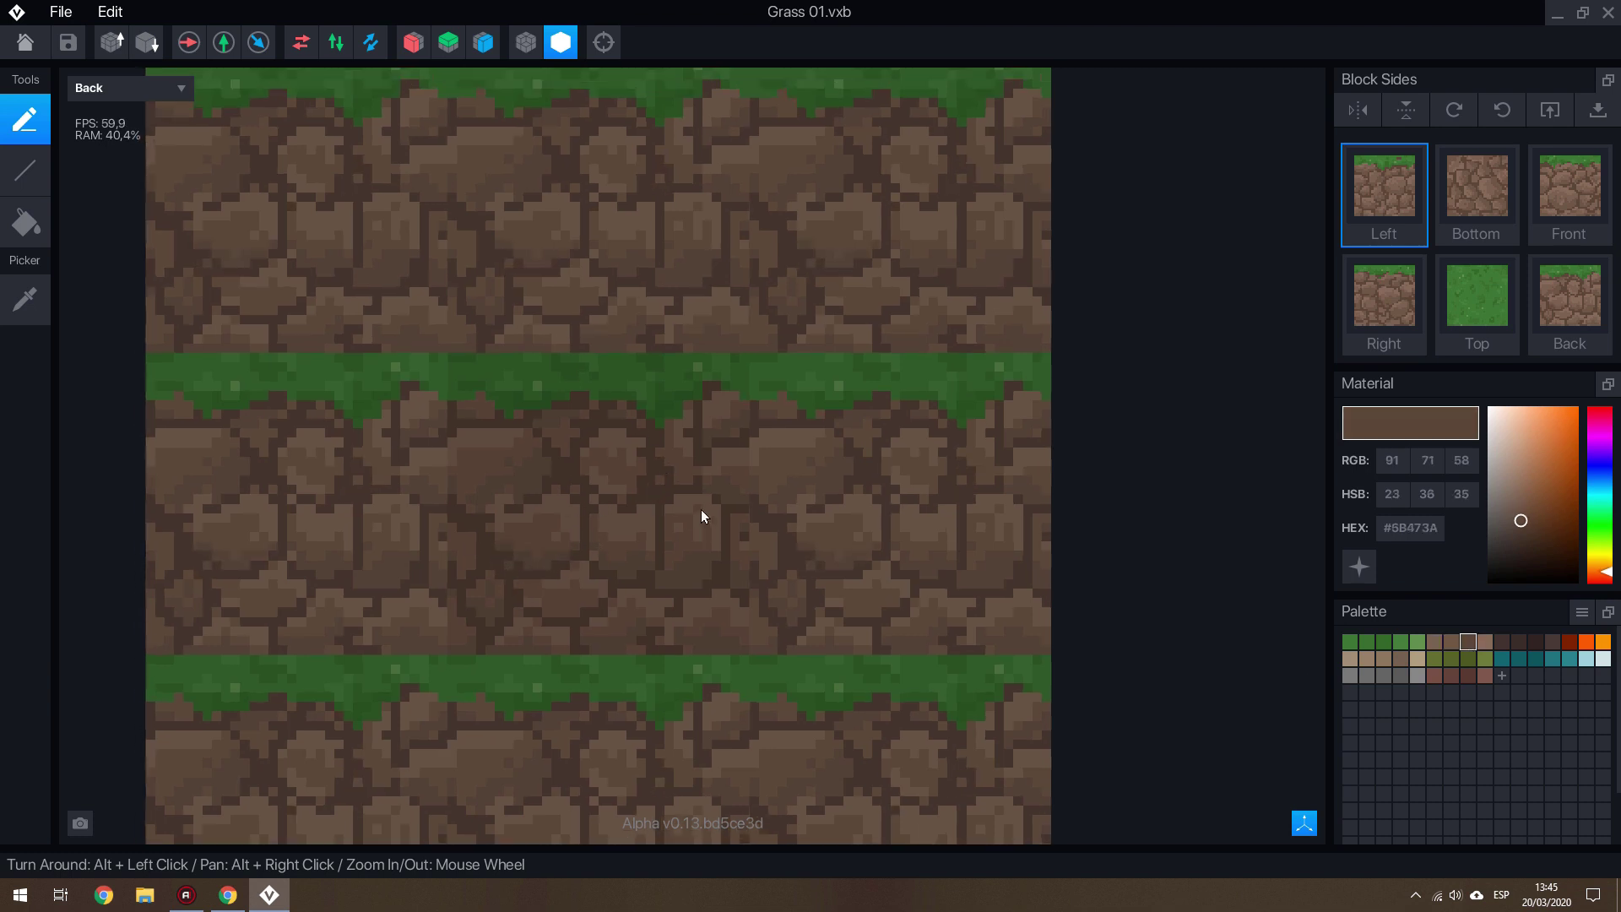
pyautogui.click(1434, 642)
pyautogui.keyDown('ctrl'); pyautogui.click(668, 489); pyautogui.keyUp('ctrl')
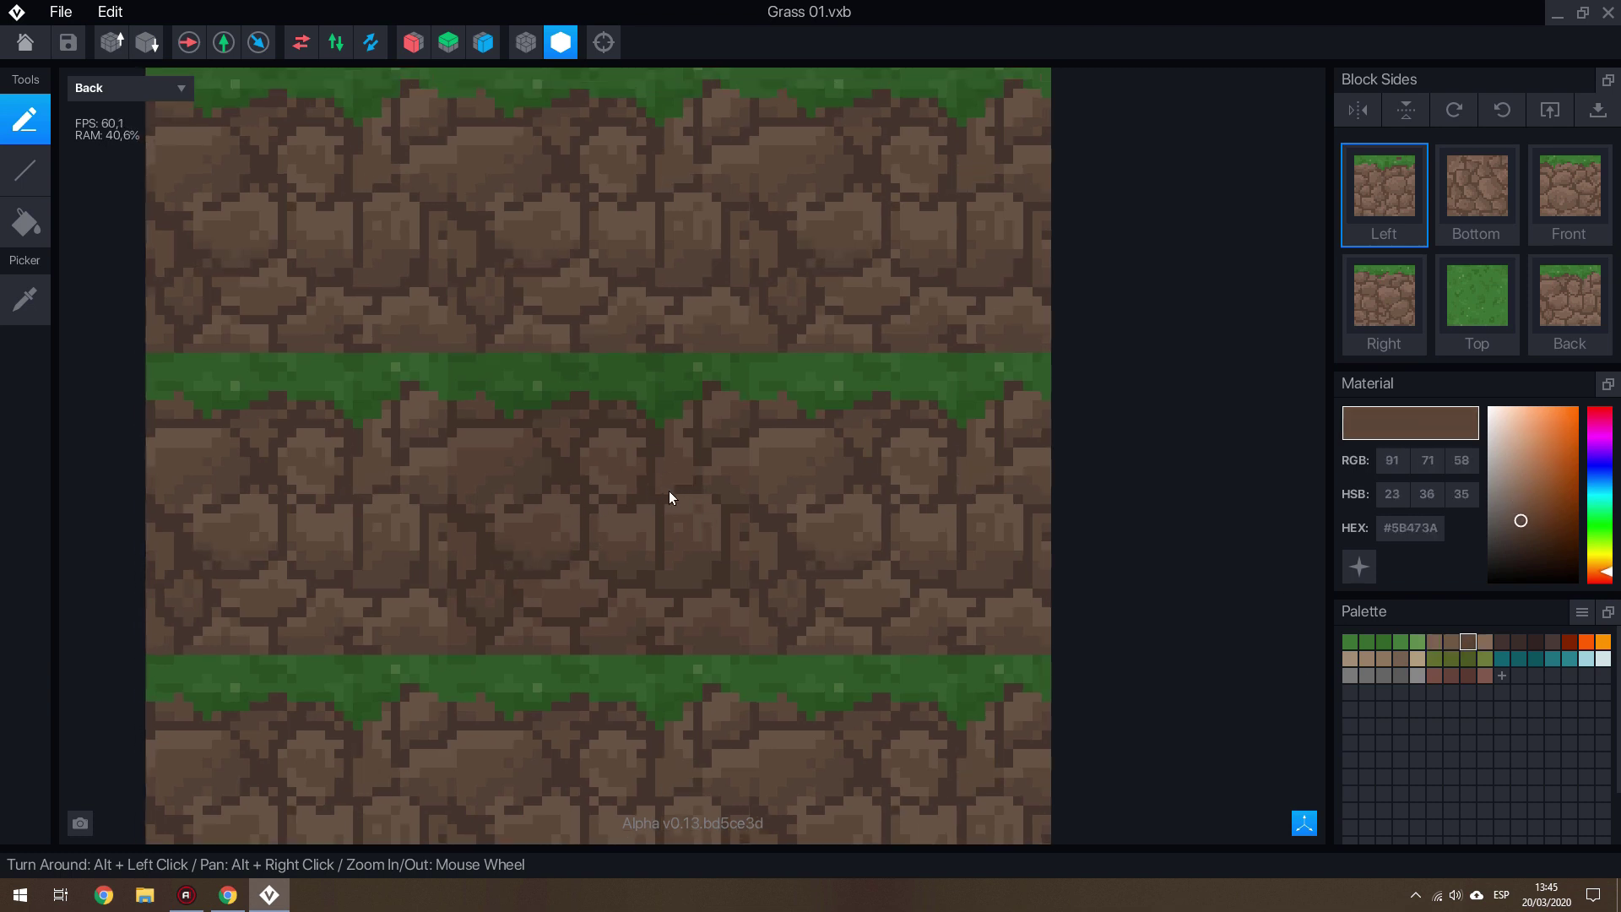
pyautogui.keyDown('ctrl'); pyautogui.click(650, 499); pyautogui.keyUp('ctrl')
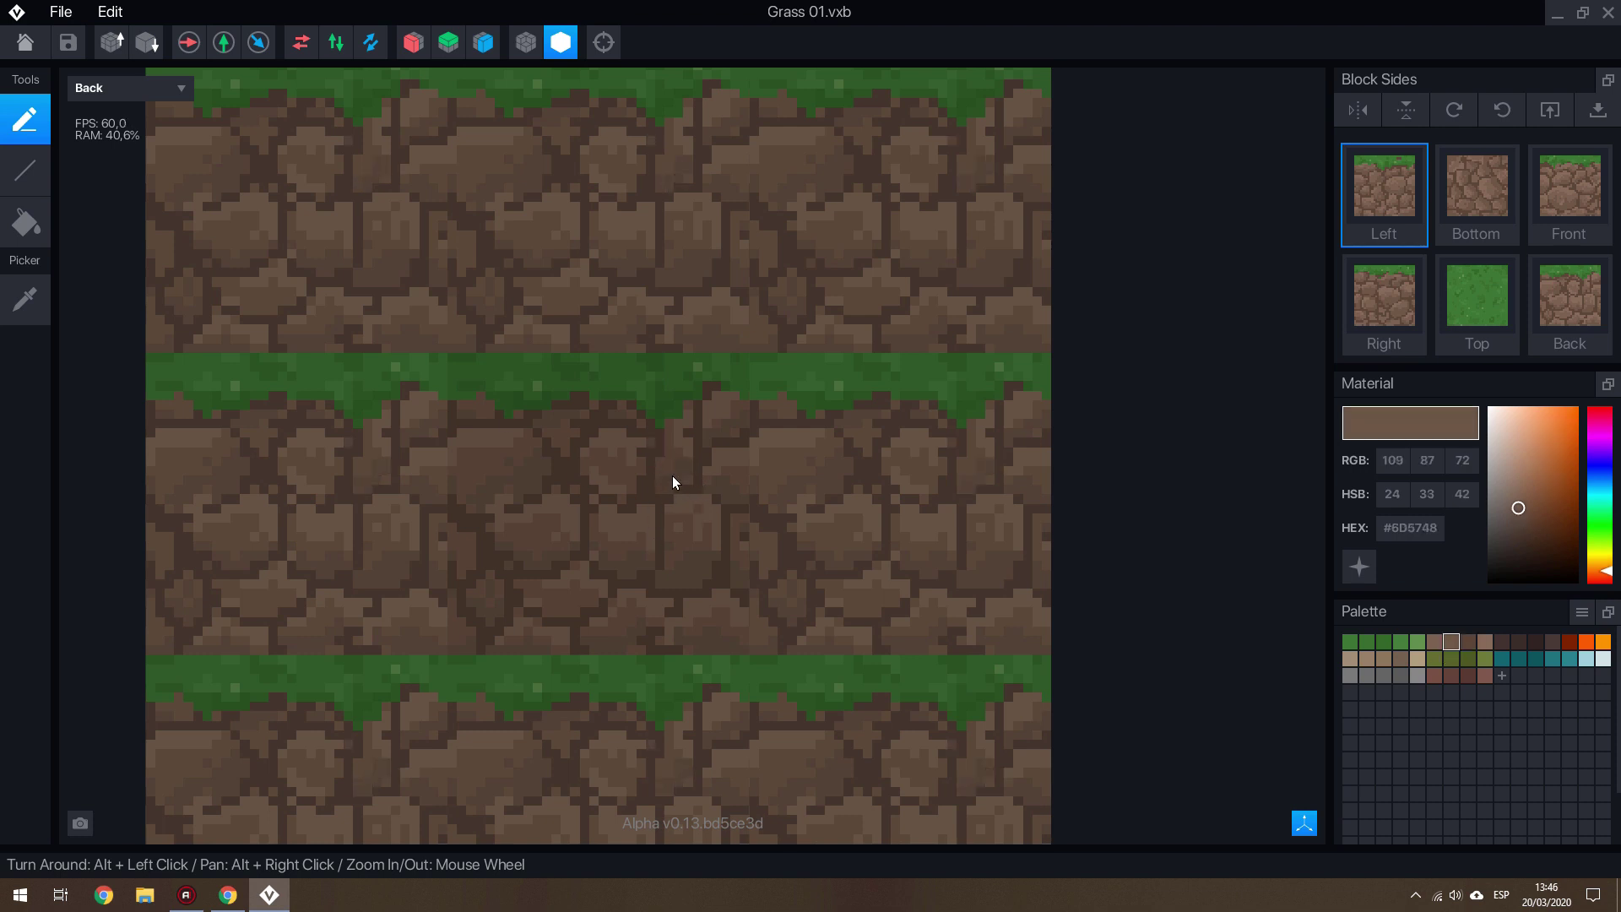
# Back in the 3D view, extend the grass drips down the block's right side using greens #3B7431 and #356D2B
pyautogui.press('Tab')
pyautogui.click(1417, 641)
pyautogui.keyDown('alt'); pyautogui.moveTo(592, 486); pyautogui.dragTo(668, 600); pyautogui.keyUp('alt')
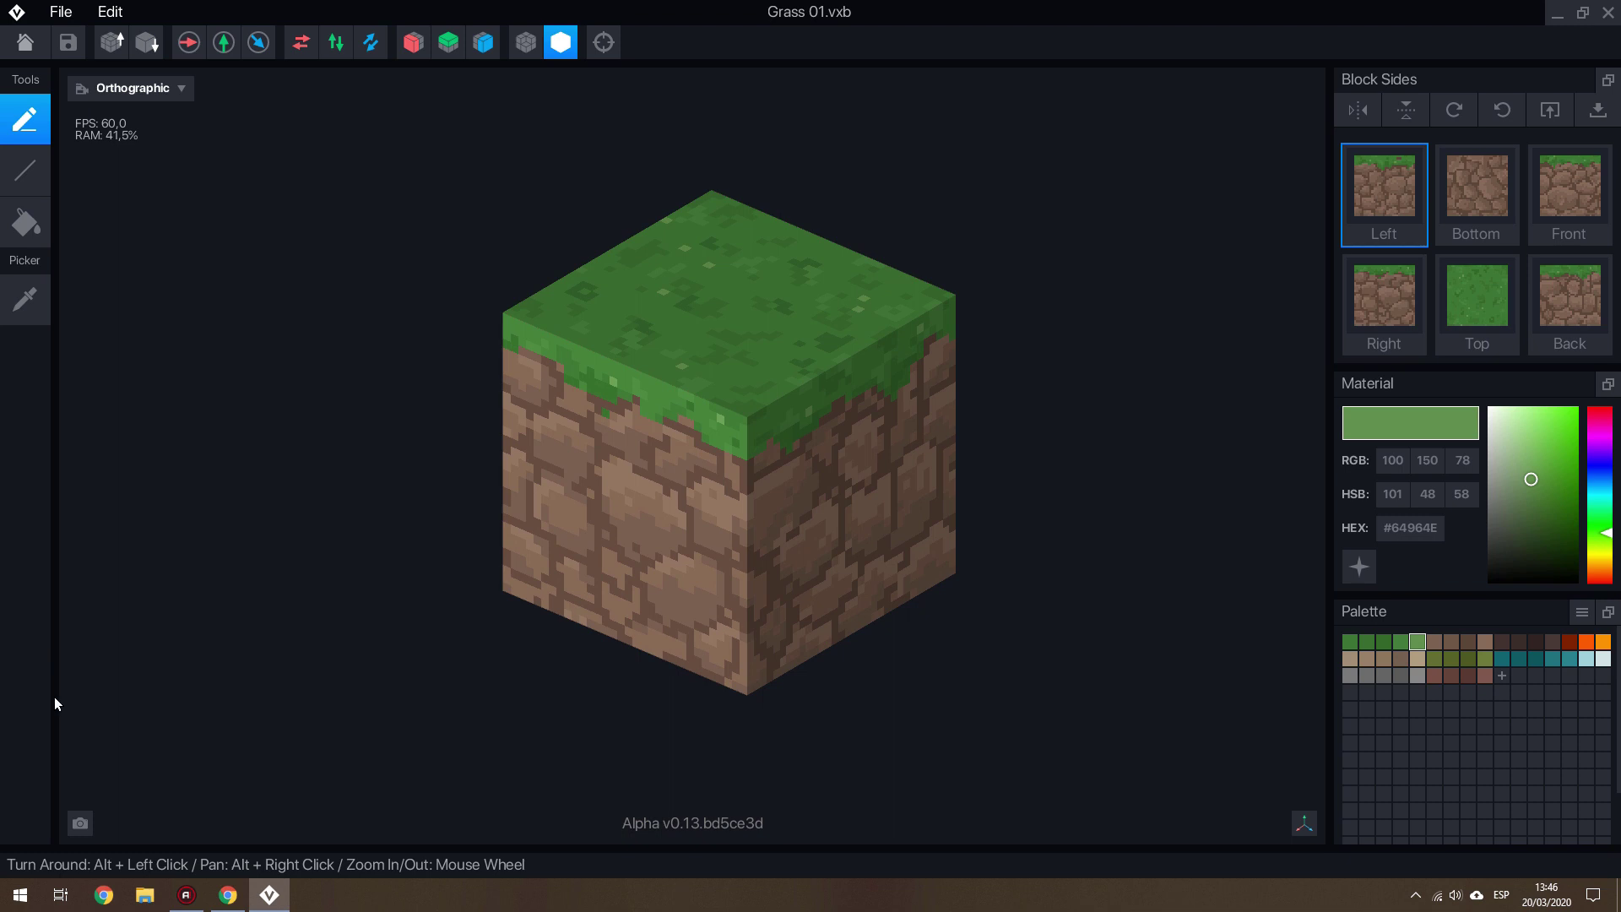
pyautogui.keyDown('ctrl'); pyautogui.click(613, 409); pyautogui.keyUp('ctrl')
pyautogui.keyDown('alt'); pyautogui.moveTo(719, 464); pyautogui.dragTo(485, 409); pyautogui.keyUp('alt')
pyautogui.scroll(4, 485, 408)
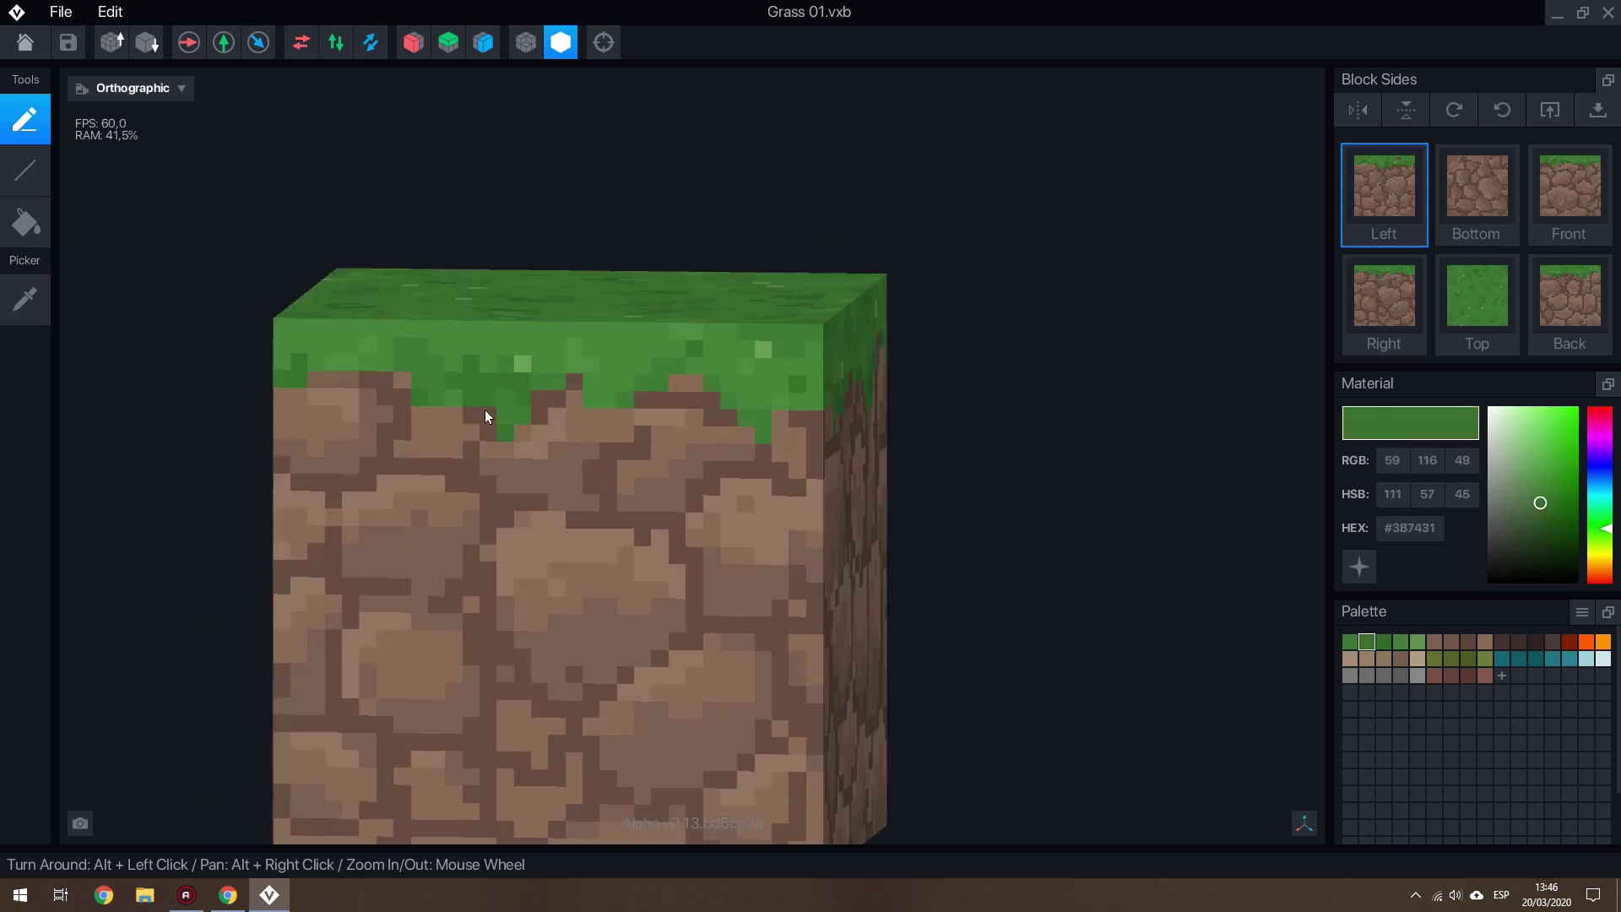
pyautogui.keyDown('ctrl'); pyautogui.click(525, 435); pyautogui.keyUp('ctrl')
pyautogui.keyDown('alt'); pyautogui.moveTo(515, 399); pyautogui.dragTo(1165, 437, button='right'); pyautogui.keyUp('alt')
pyautogui.scroll(-2, 1031, 525)
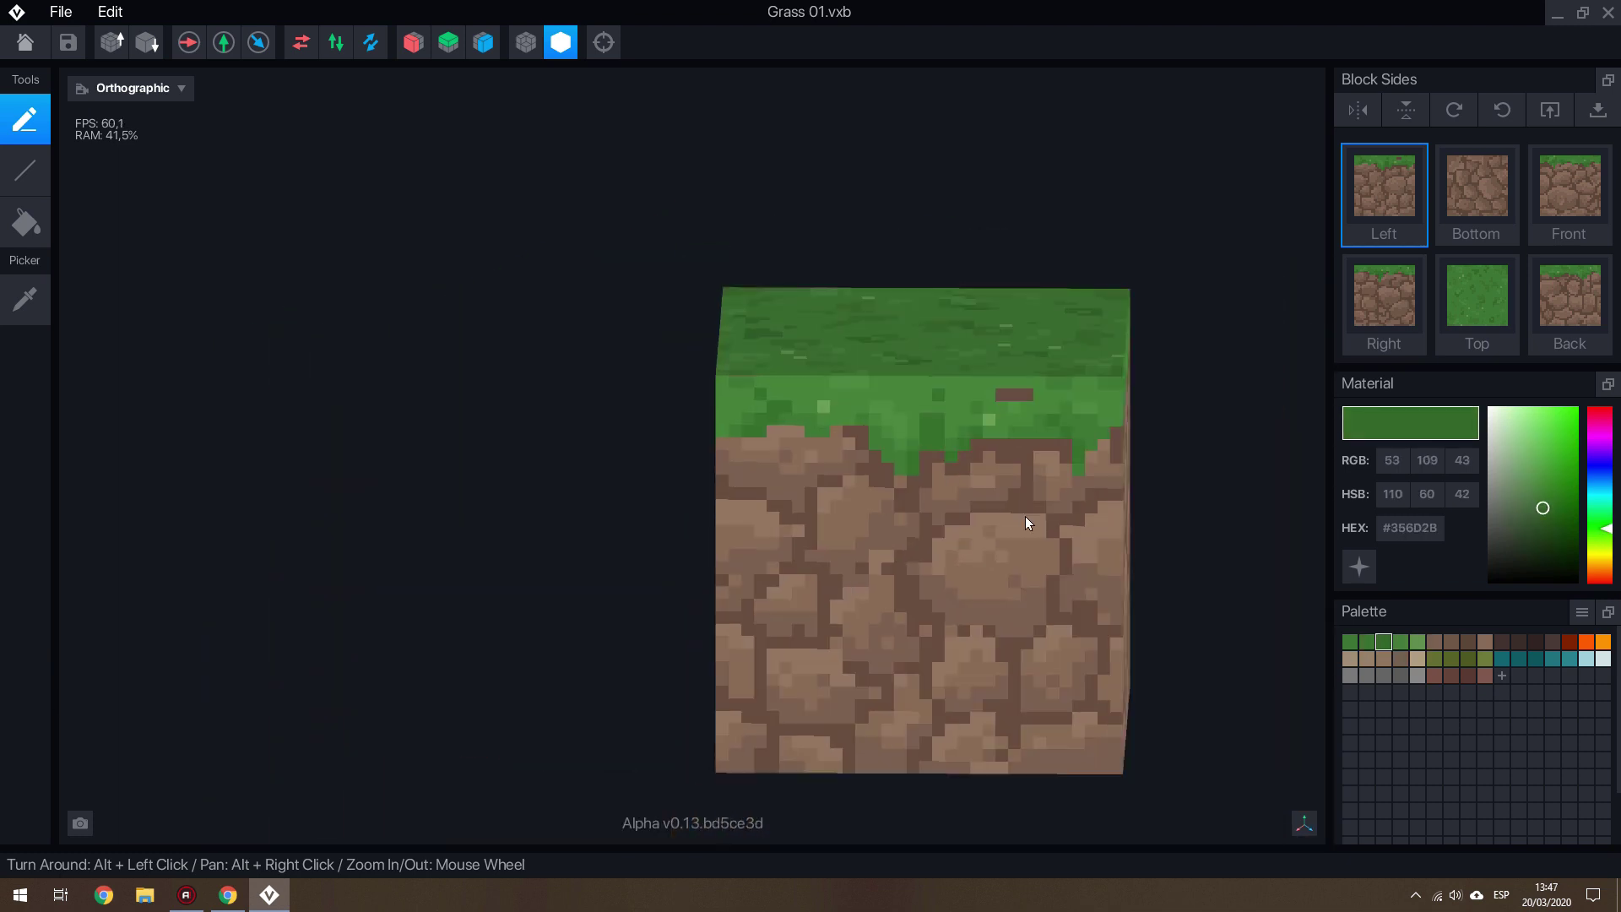
# Switch to the perspective view, select brown #5B473A and inspect the block's top and sides from several angles
pyautogui.keyDown('alt'); pyautogui.moveTo(1031, 525); pyautogui.dragTo(973, 413); pyautogui.keyUp('alt')
pyautogui.press('5')
pyautogui.scroll(3, 863, 463)
pyautogui.click(1468, 642)
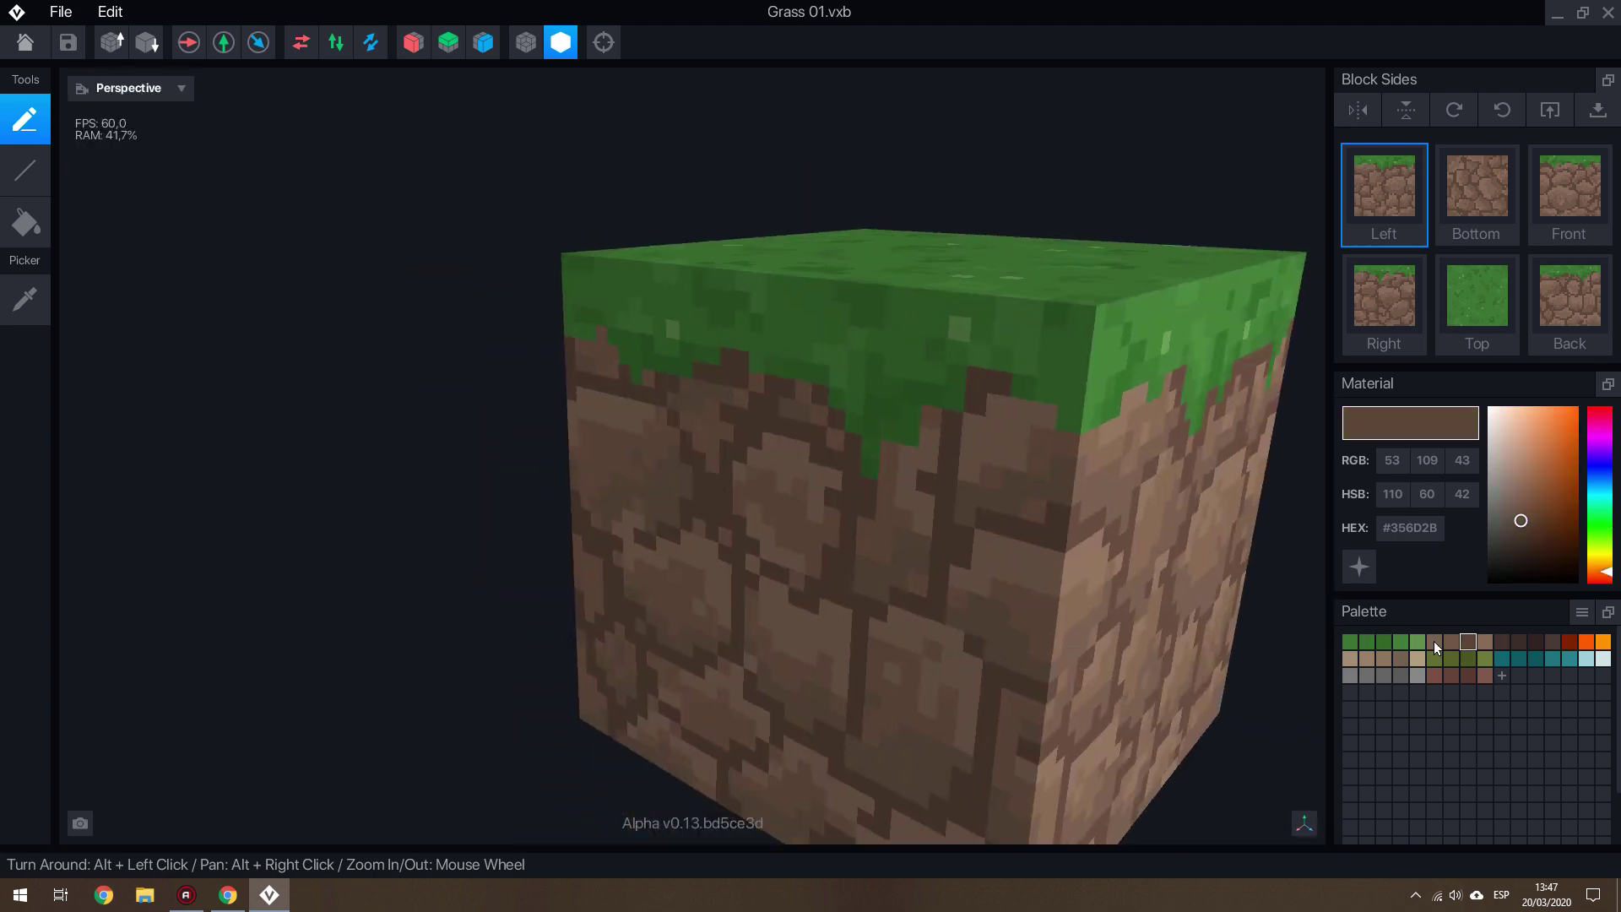
pyautogui.keyDown('alt'); pyautogui.moveTo(627, 454); pyautogui.dragTo(42, 582); pyautogui.keyUp('alt')
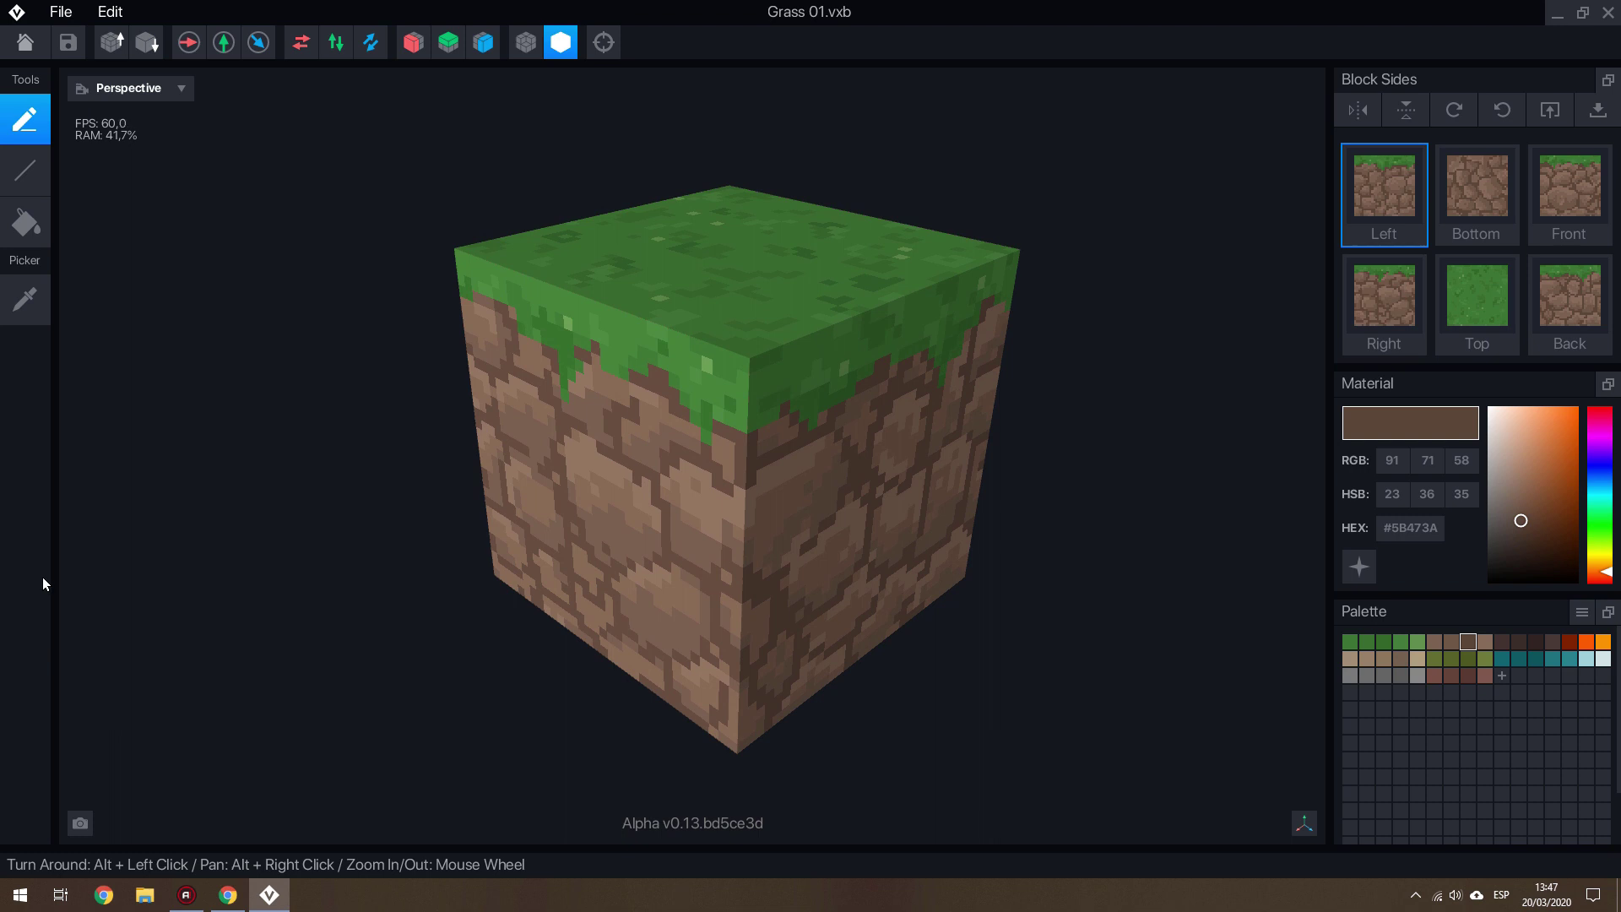